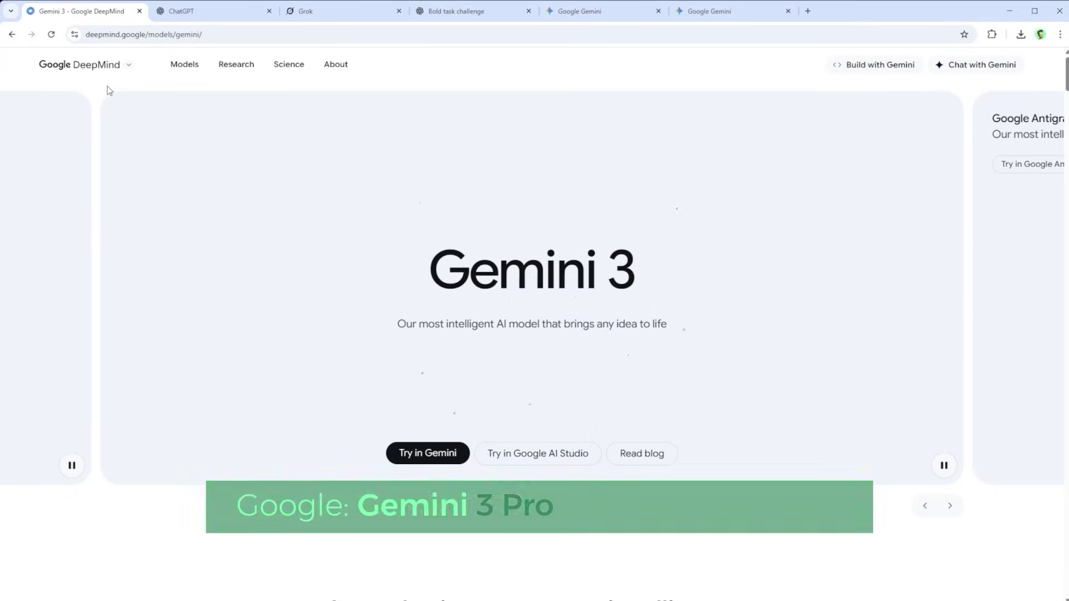
# - Check the Google AI sites list, then paste the Gemini 3 Pro challenge question into ChatGPT
pyautogui.click(127, 67)
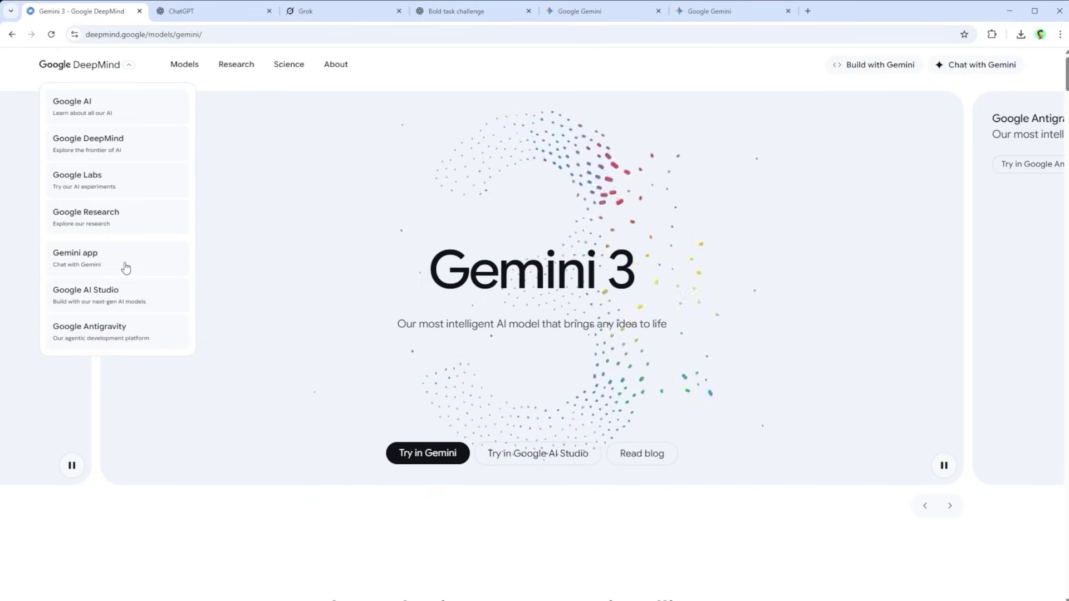
pyautogui.click(19, 58)
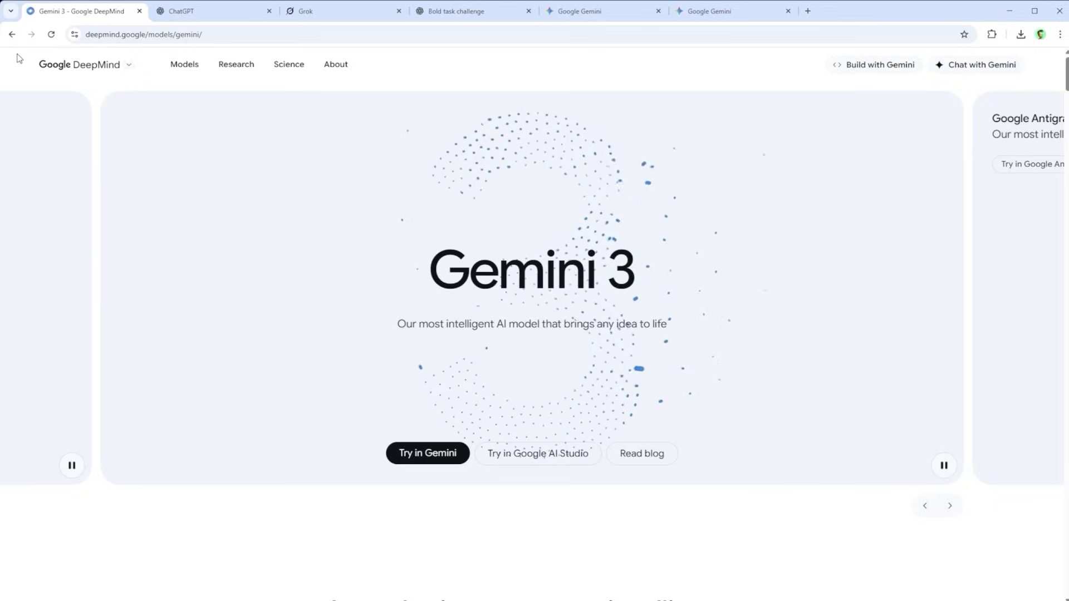
pyautogui.click(189, 14)
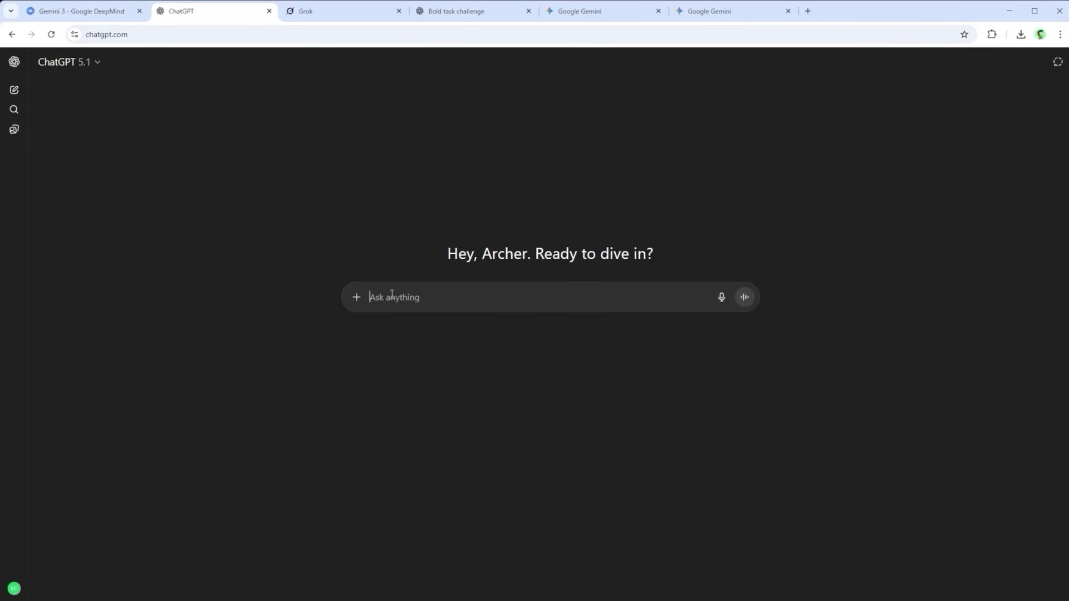
pyautogui.write('I want to challenge Google Gemini 3 Pro with bold tasks. Are you willing to help?')
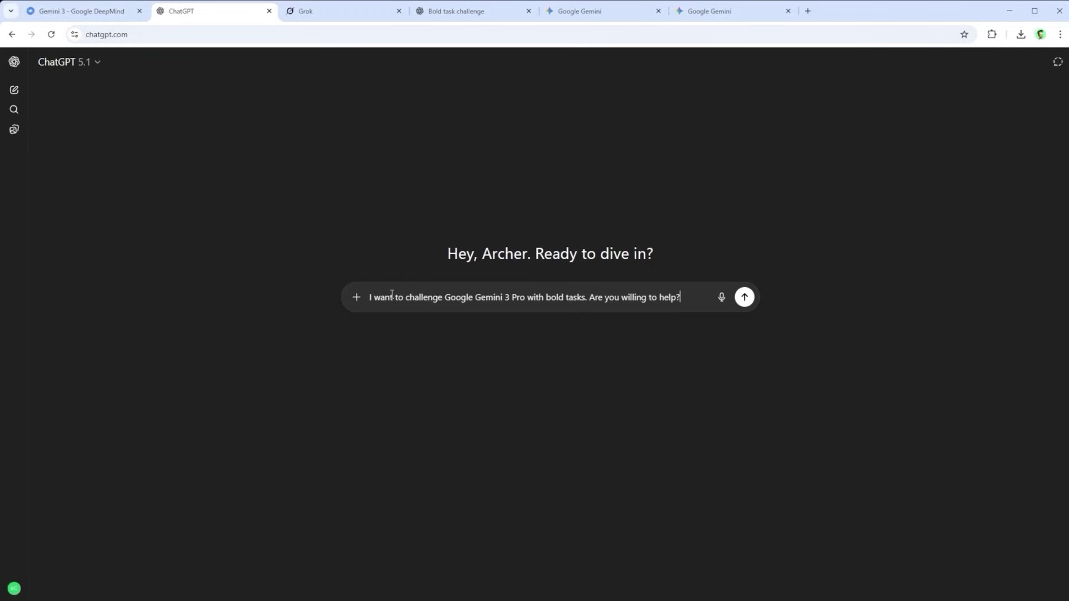
# - Switch the ChatGPT prompt to Deep research and bring up the Grok page
pyautogui.click(353, 300)
pyautogui.click(382, 346)
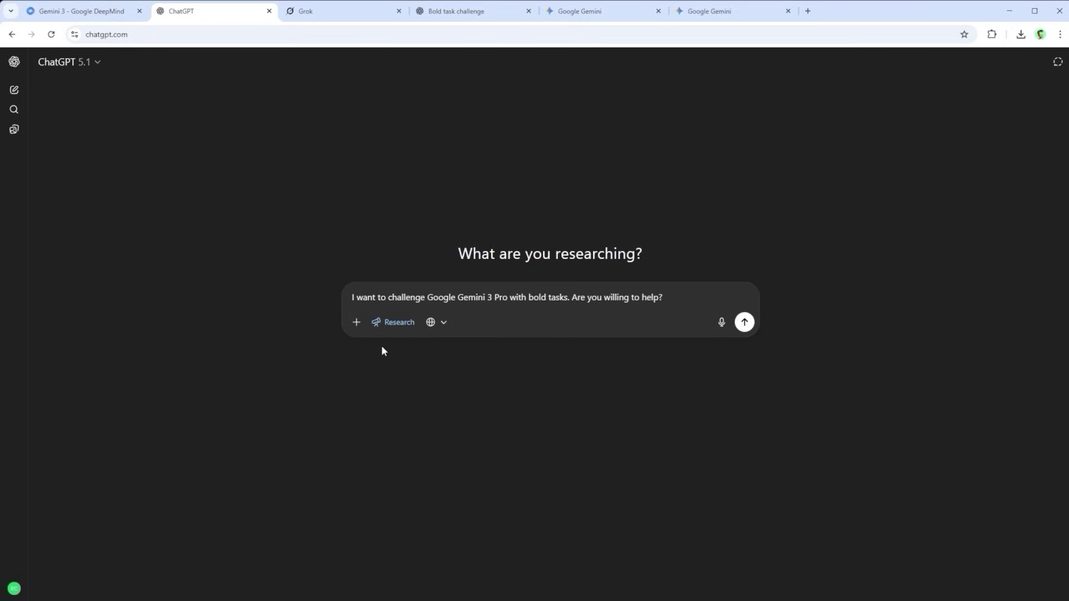
pyautogui.click(315, 10)
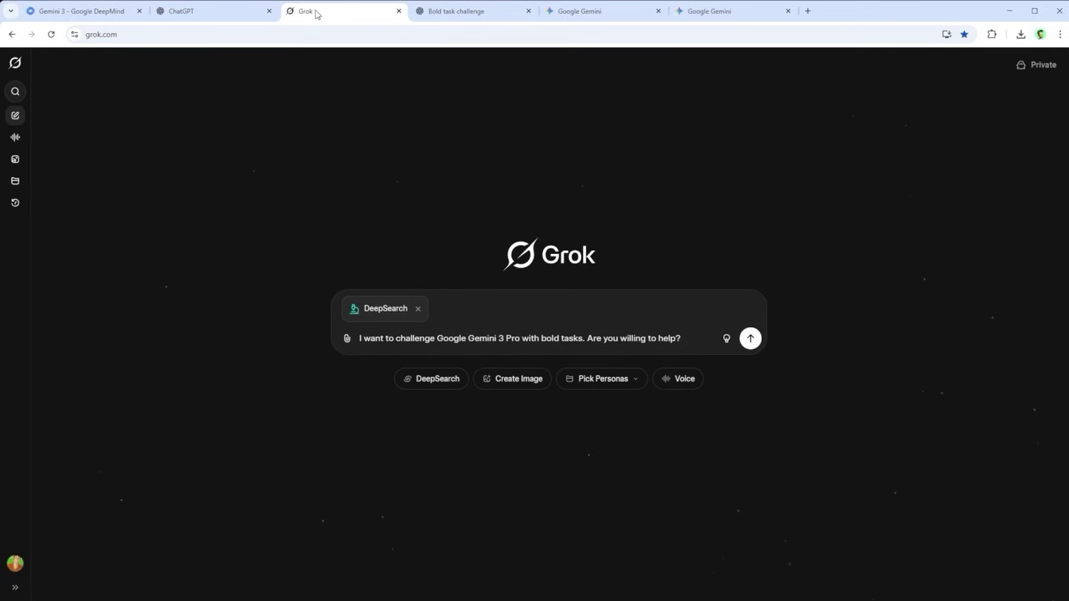
# - Open the 'Bold task challenge' ChatGPT chat to see its suggested bold-task categories
pyautogui.click(441, 12)
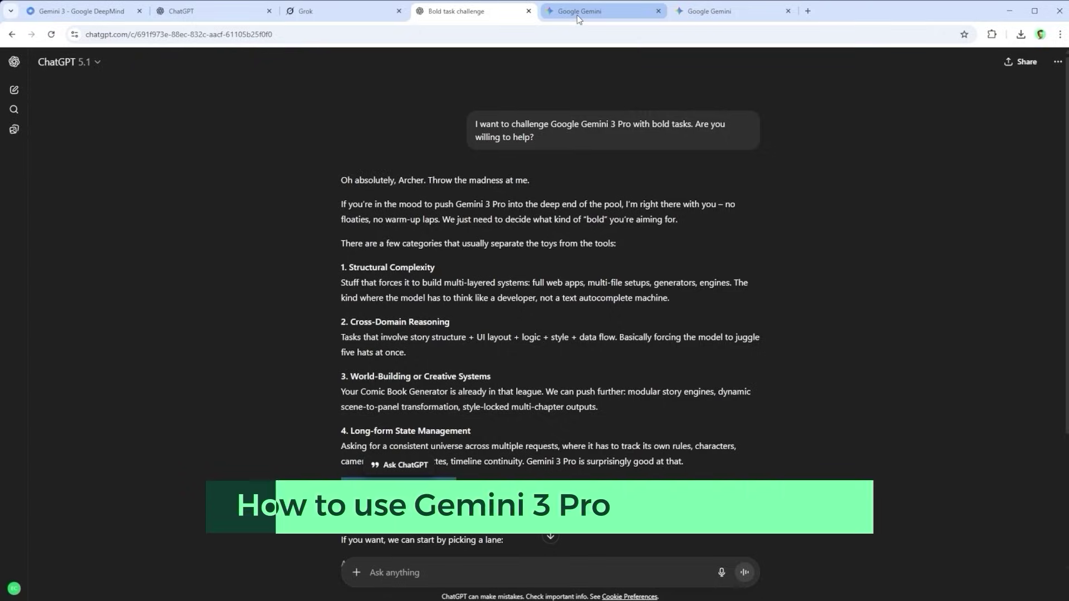
# - Keep the current Gemini model, enable Canvas, and paste the searchable S-REF code web app request
pyautogui.click(579, 14)
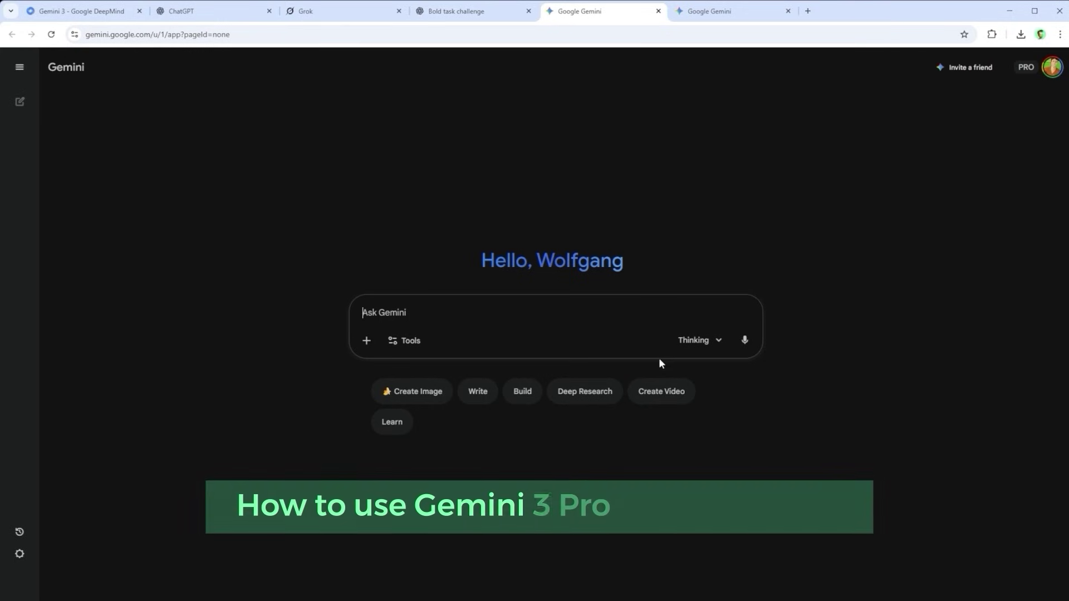
pyautogui.click(704, 341)
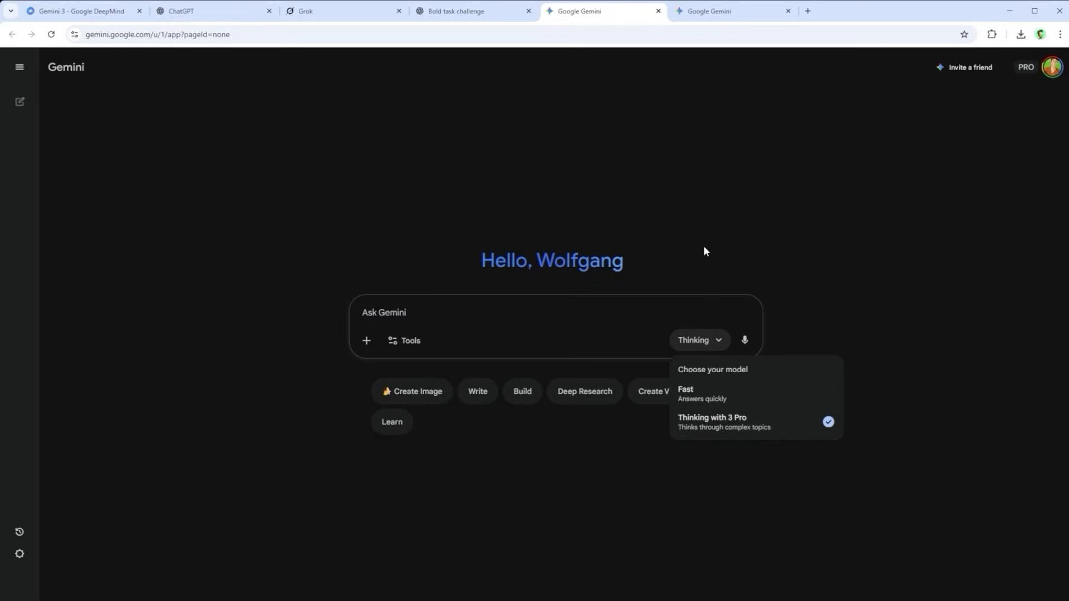
pyautogui.click(410, 356)
pyautogui.click(406, 345)
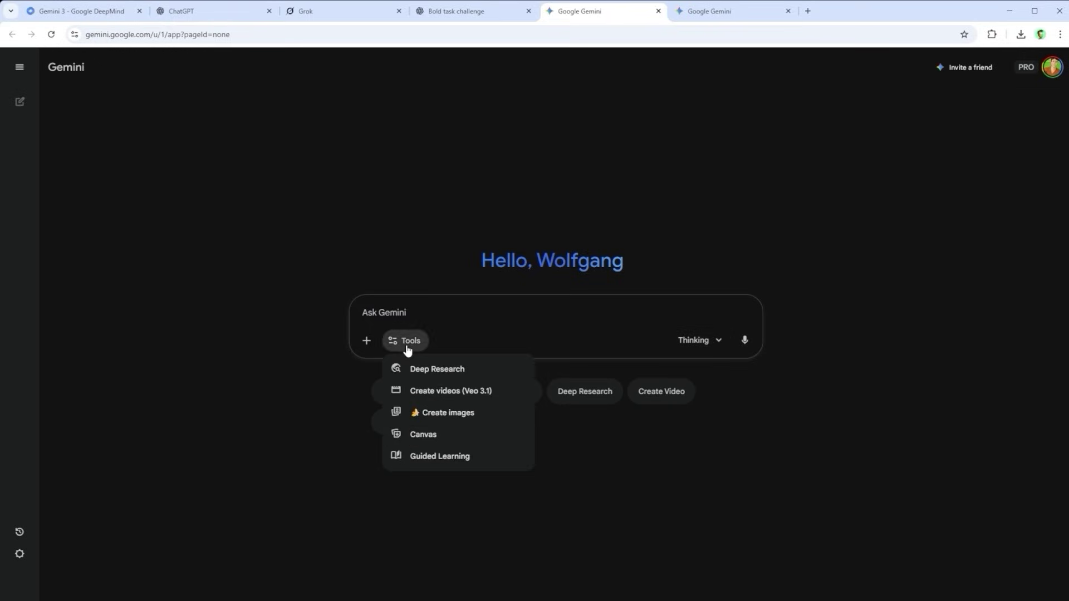
pyautogui.click(425, 436)
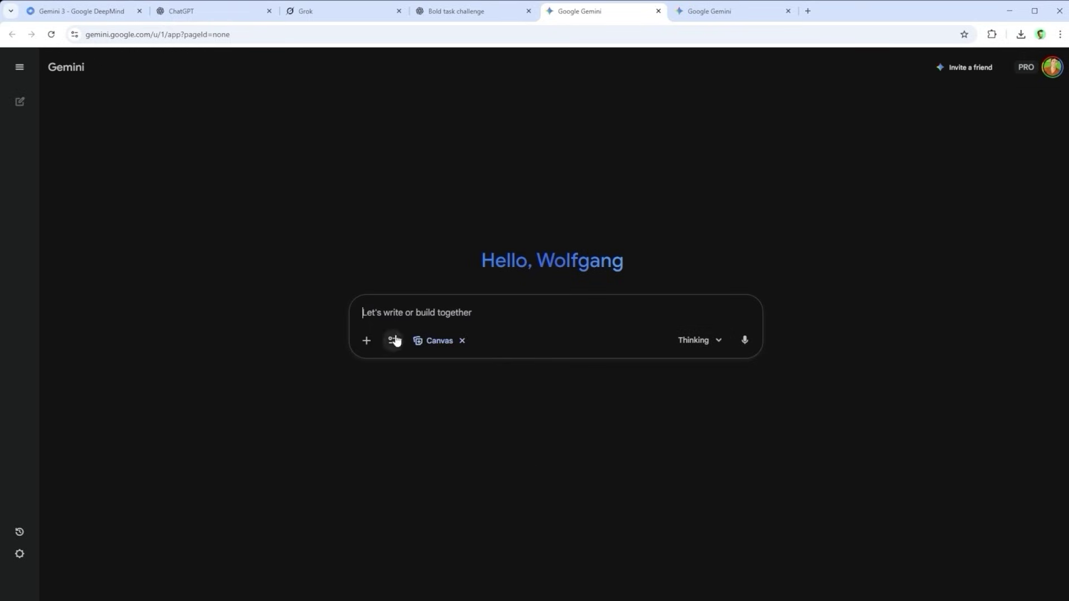
pyautogui.click(391, 310)
pyautogui.write('Please create a web application that collects S-REF codes from multiple public sources, stores them in a searchable database, and presents them in a clean interface with filtering. Create a standalone html file.')
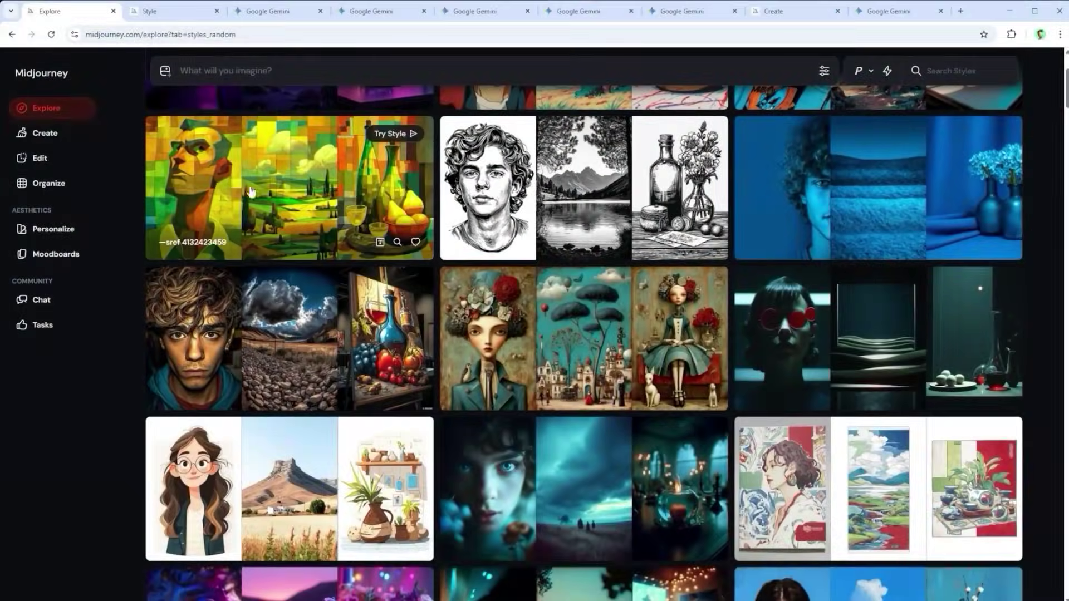
pyautogui.click(177, 9)
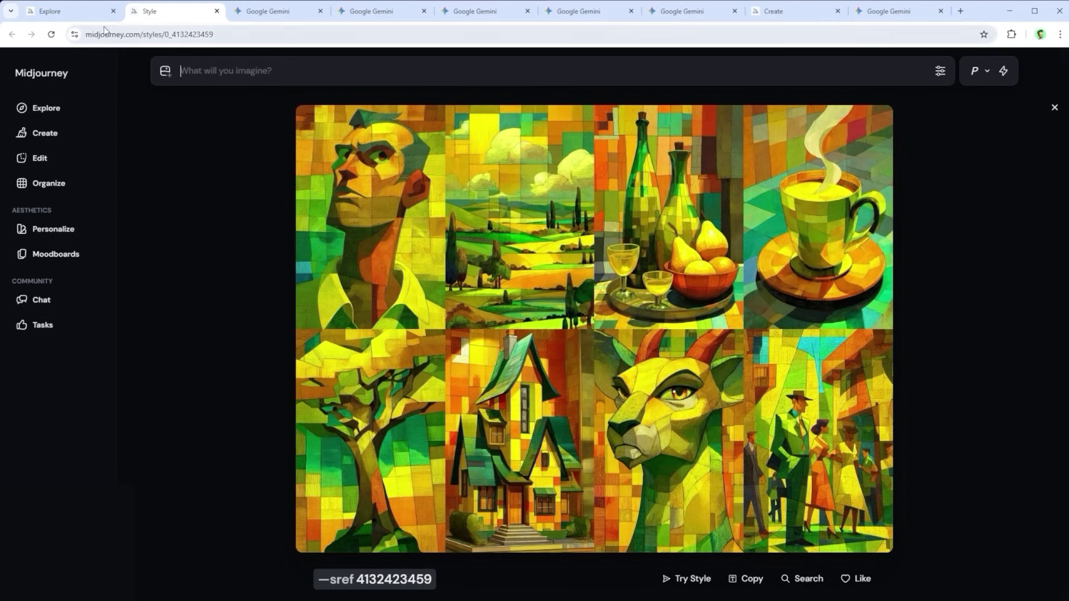
pyautogui.click(66, 16)
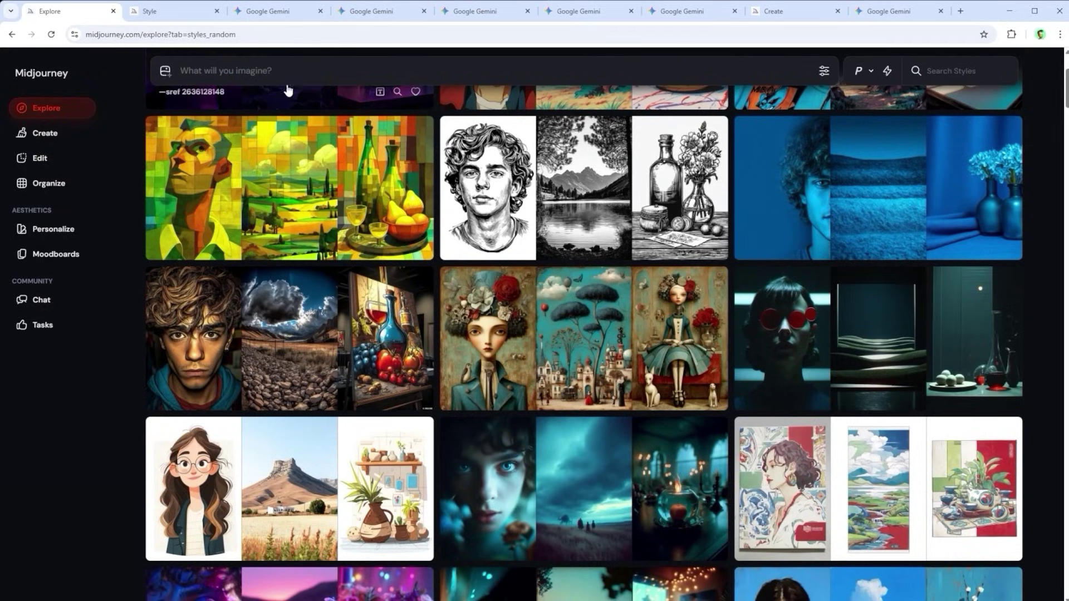
pyautogui.click(260, 9)
# - Pick Thinking with 3 Pro, enable Canvas, and paste and select the standalone HTML S-REF explorer request
pyautogui.click(717, 346)
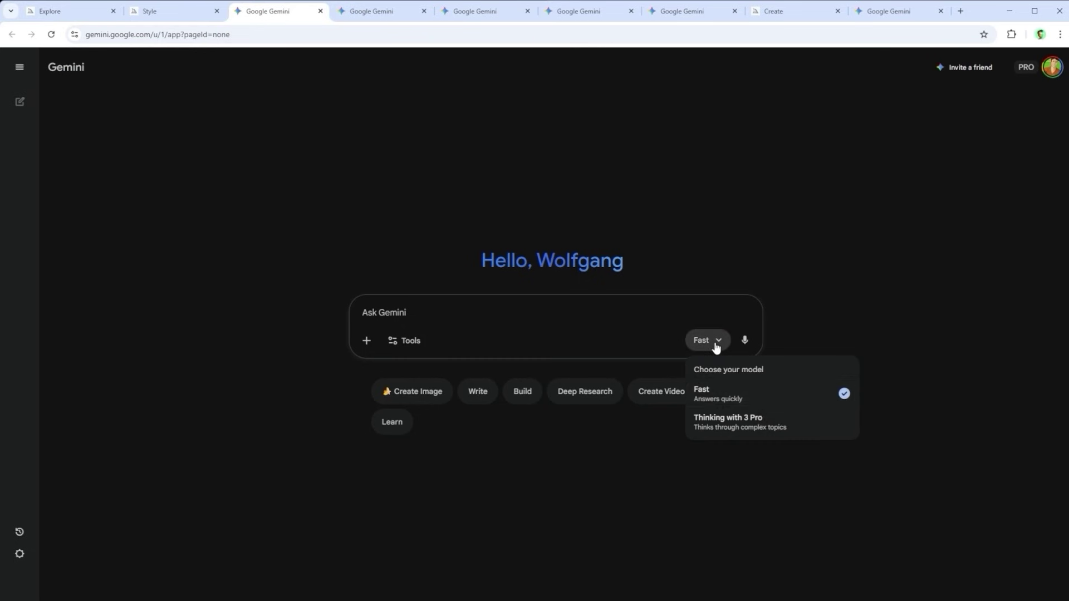
pyautogui.click(746, 428)
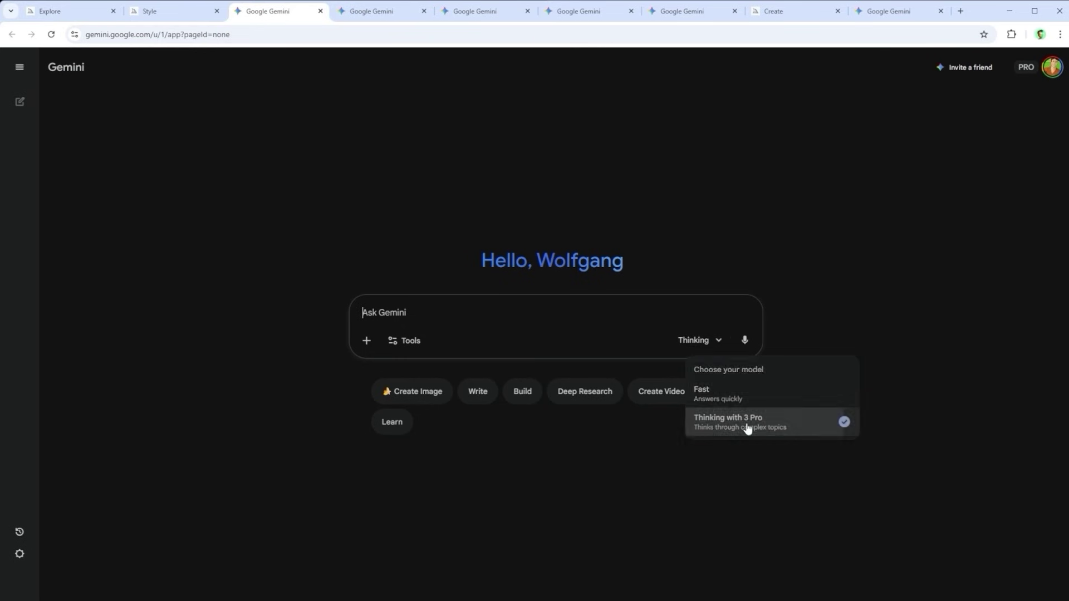
pyautogui.click(419, 347)
pyautogui.click(436, 442)
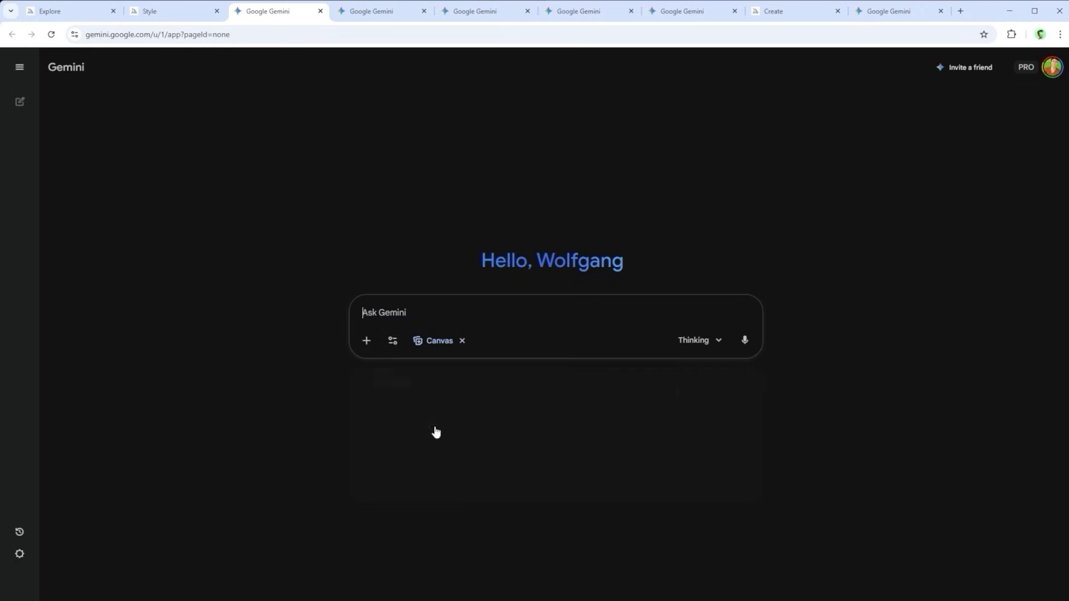
pyautogui.hotkey('ctrl', 'v')
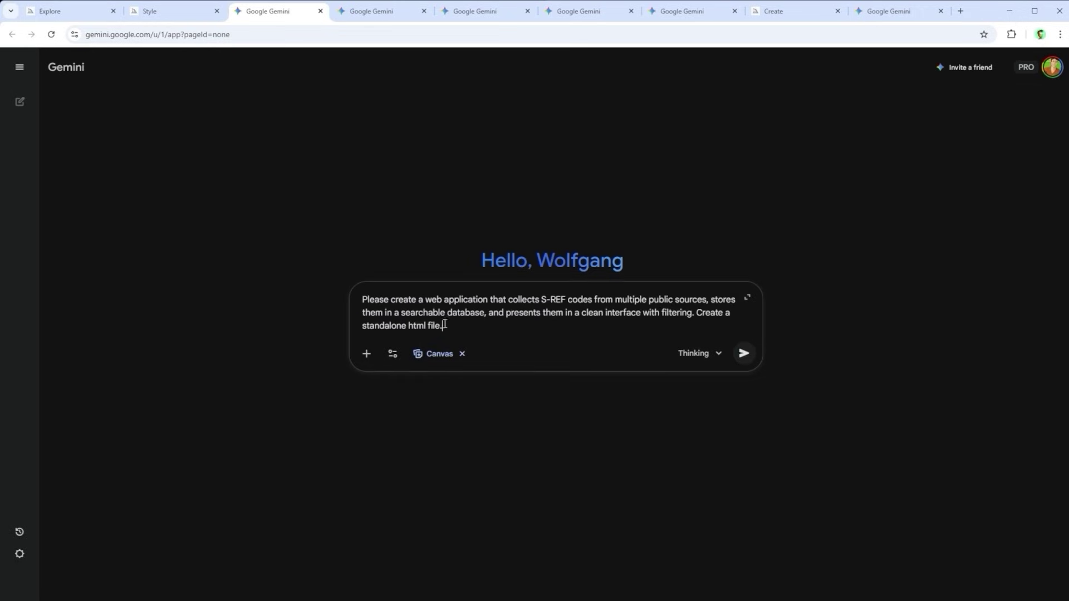
pyautogui.moveTo(444, 326); pyautogui.dragTo(351, 299)
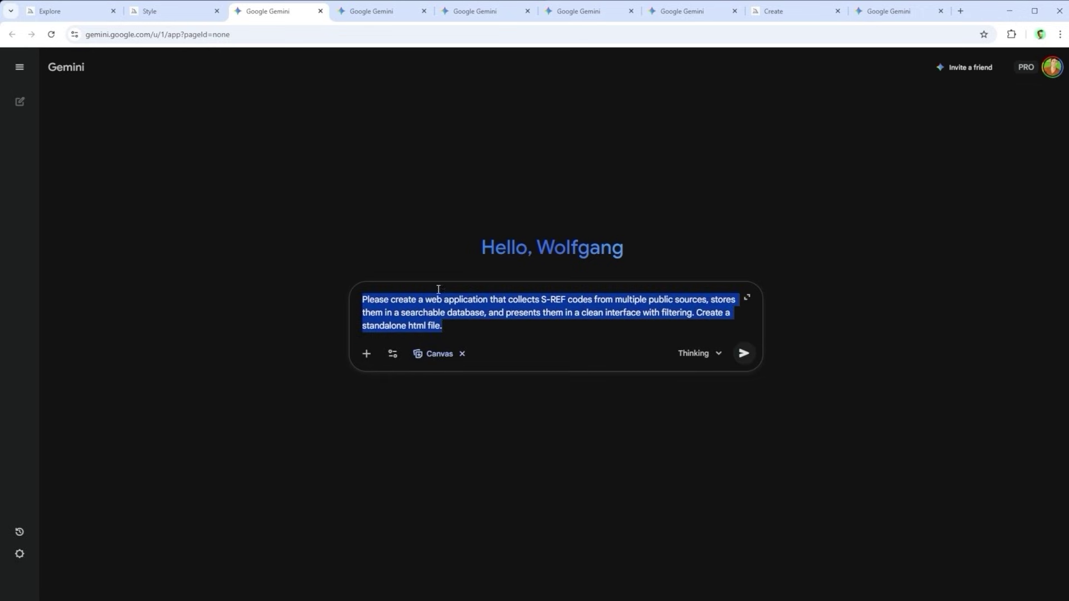
# - Open the SREF Code Explorer canvas chat, try its style search, and scroll through the 20 style cards
pyautogui.click(372, 11)
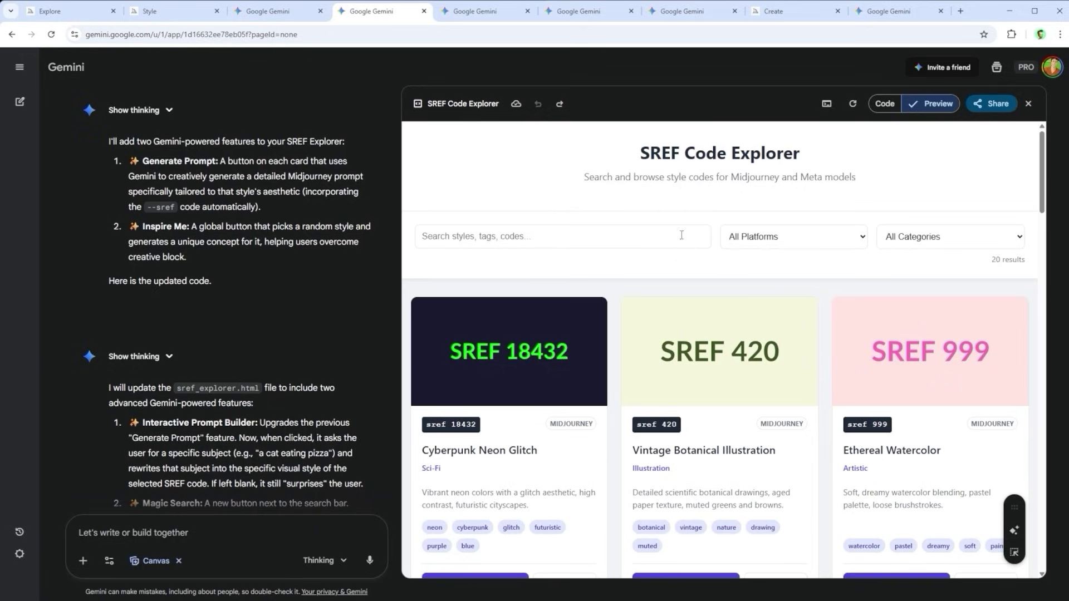
pyautogui.click(521, 238)
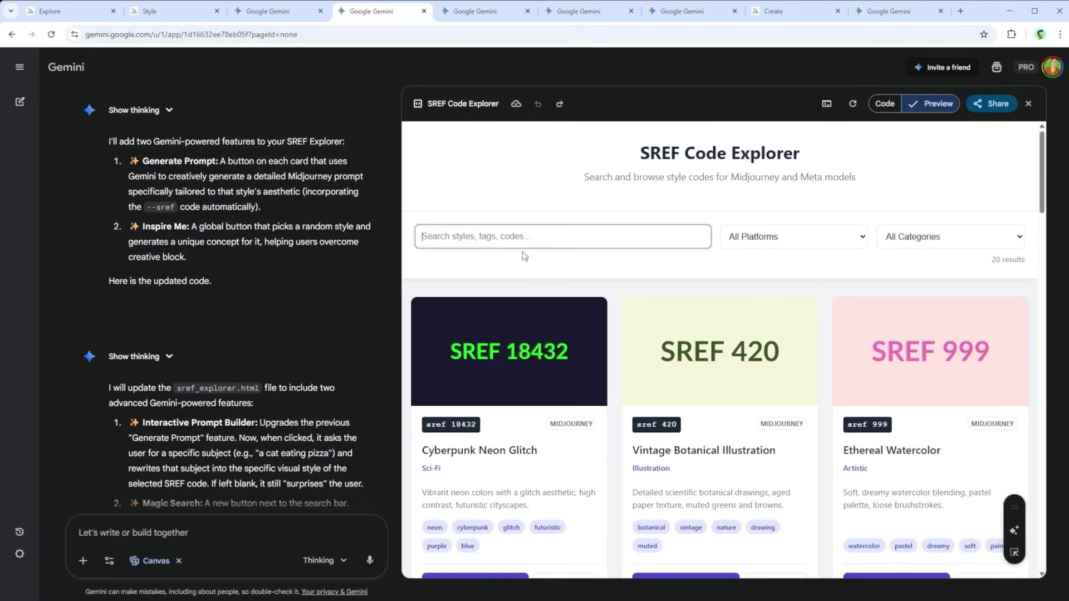
pyautogui.moveTo(806, 155); pyautogui.dragTo(618, 156)
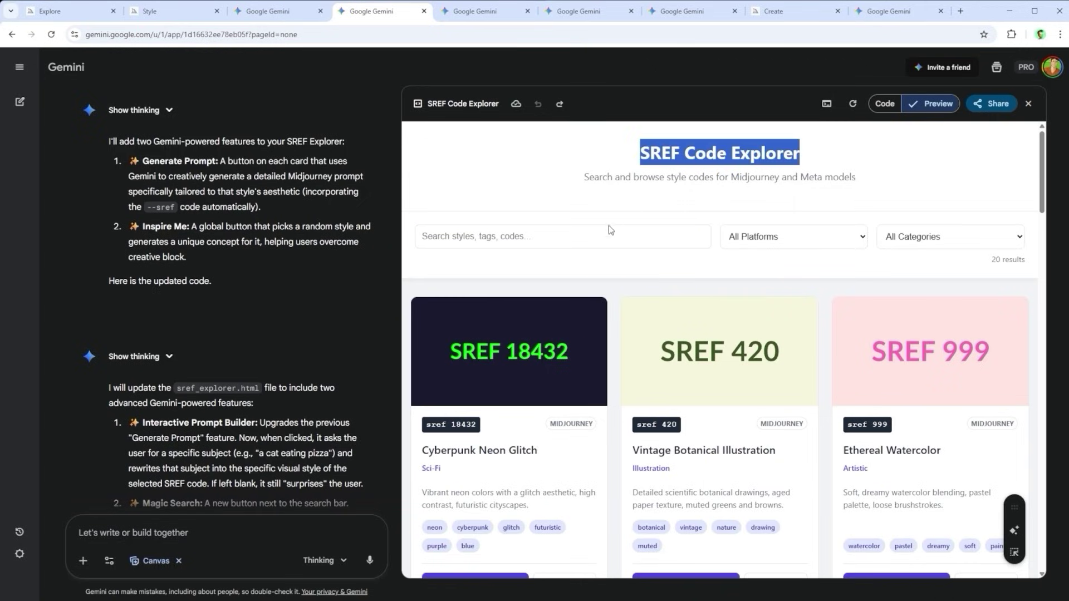
pyautogui.click(542, 238)
pyautogui.click(863, 239)
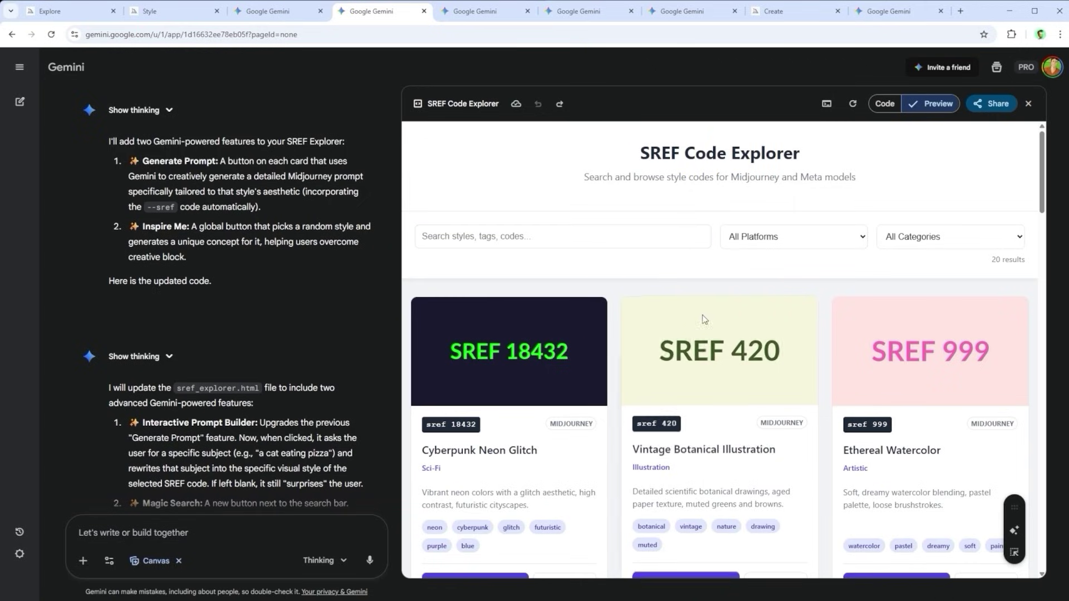
pyautogui.scroll(-3, 703, 319)
pyautogui.scroll(3, 703, 319)
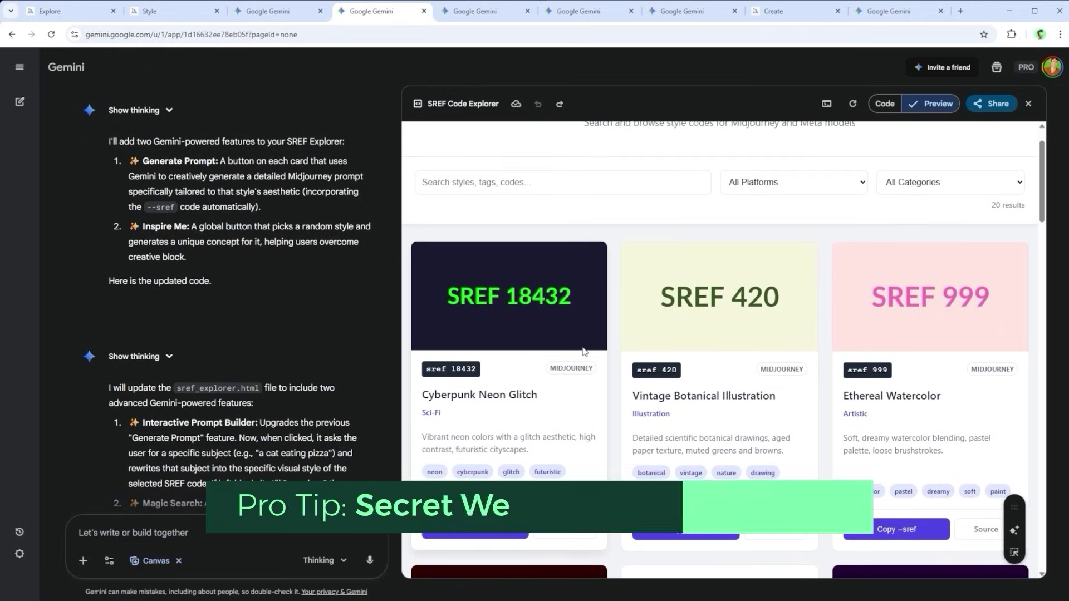
pyautogui.scroll(1, 533, 348)
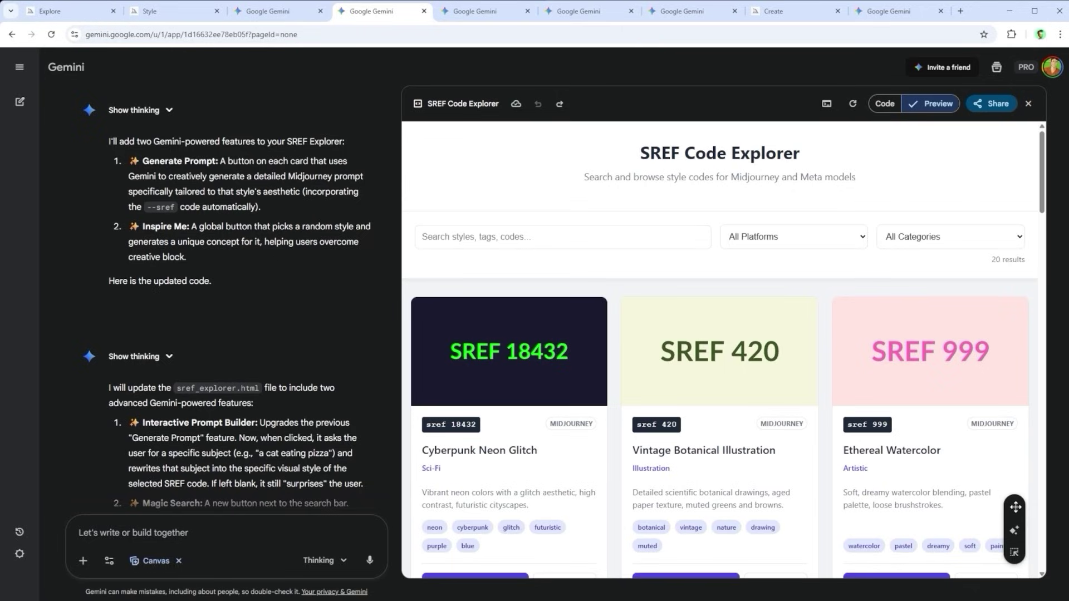
# - Move the floating edit toolbar aside and highlight the Generate Prompt and Inspire Me feature names
pyautogui.moveTo(1015, 507); pyautogui.dragTo(430, 150)
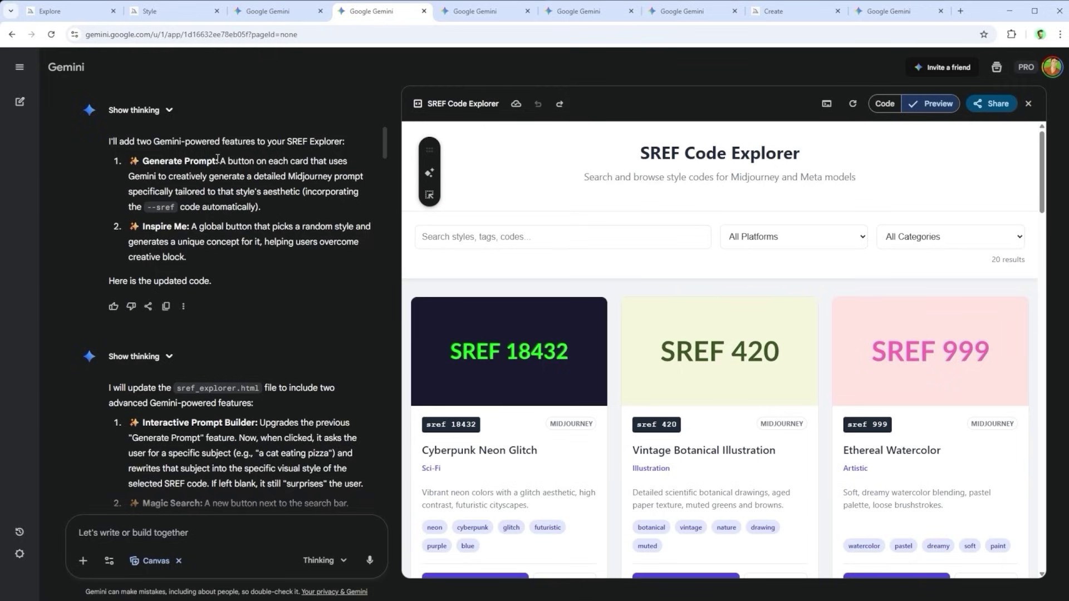
pyautogui.moveTo(217, 159); pyautogui.dragTo(145, 159)
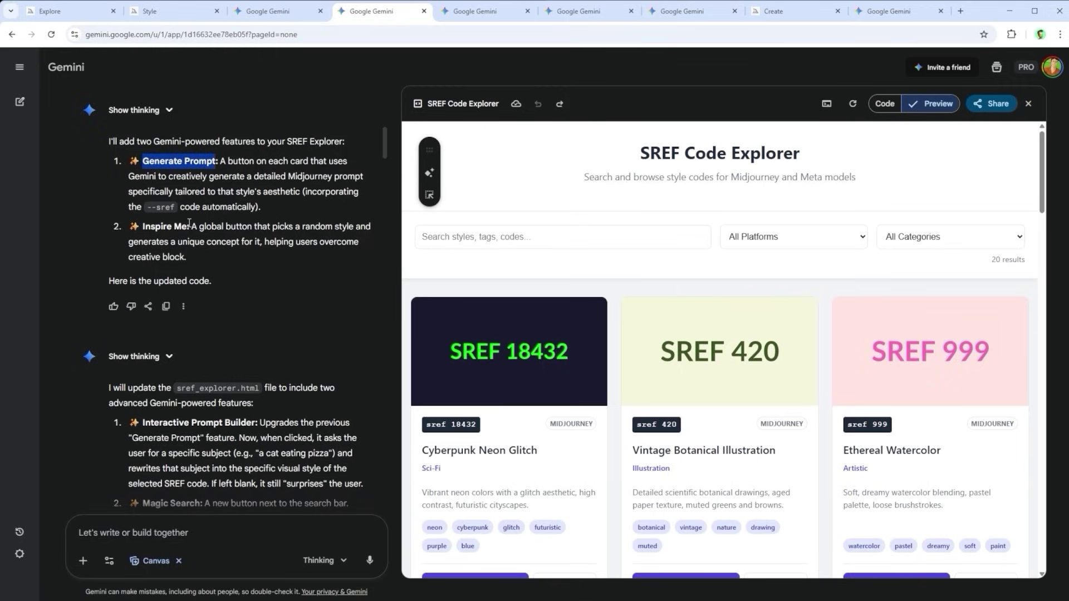
pyautogui.moveTo(189, 224); pyautogui.dragTo(148, 223)
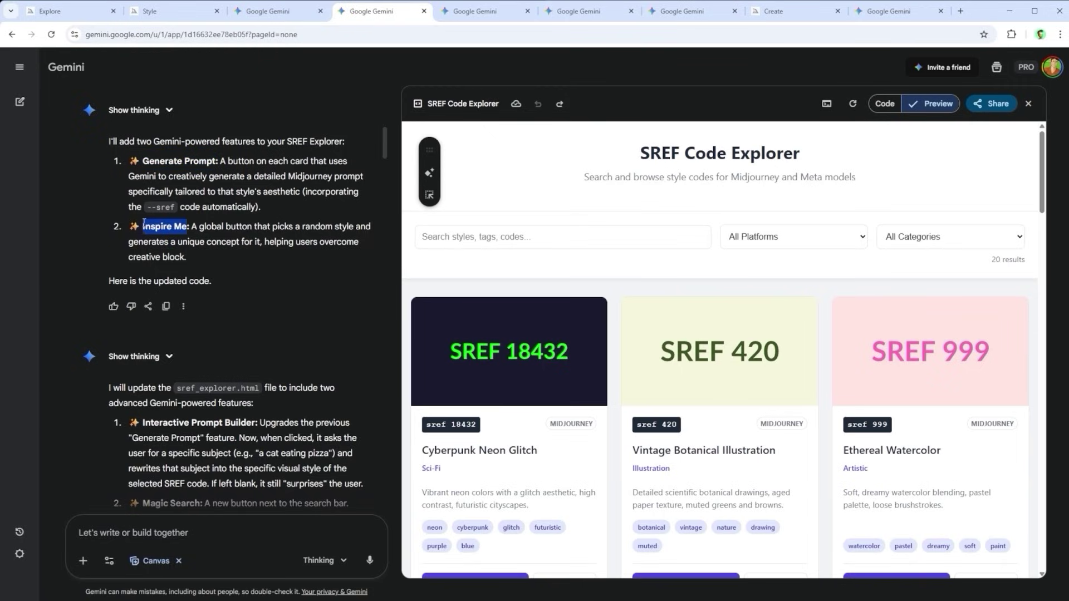
# - Load the Inspire Me version and highlight the Interactive Prompt Builder and Magic Search feature names
pyautogui.click(560, 104)
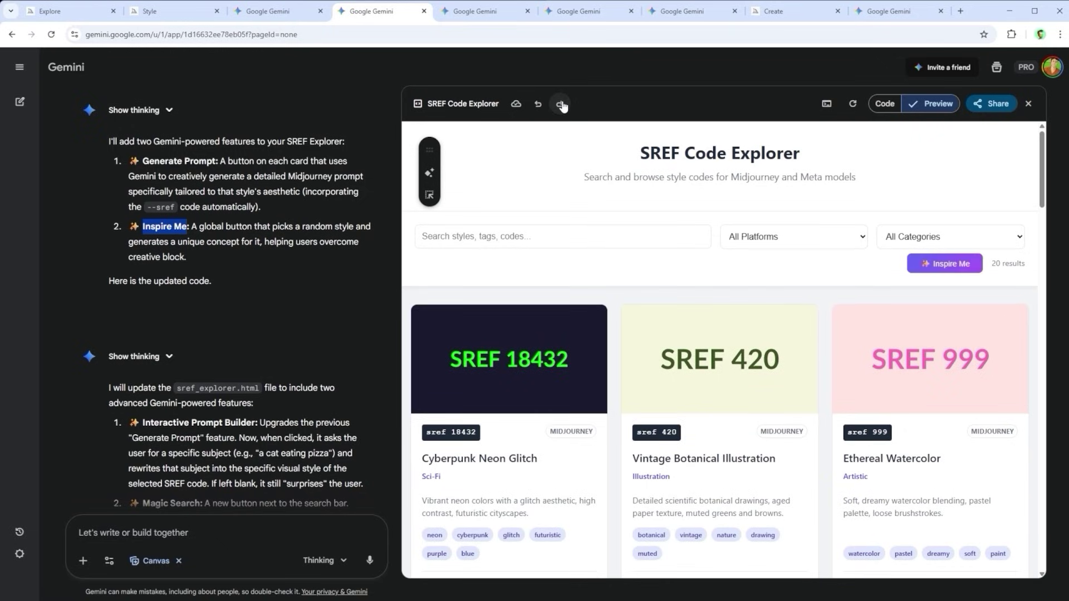
pyautogui.scroll(-1, 304, 331)
pyautogui.scroll(-2, 304, 331)
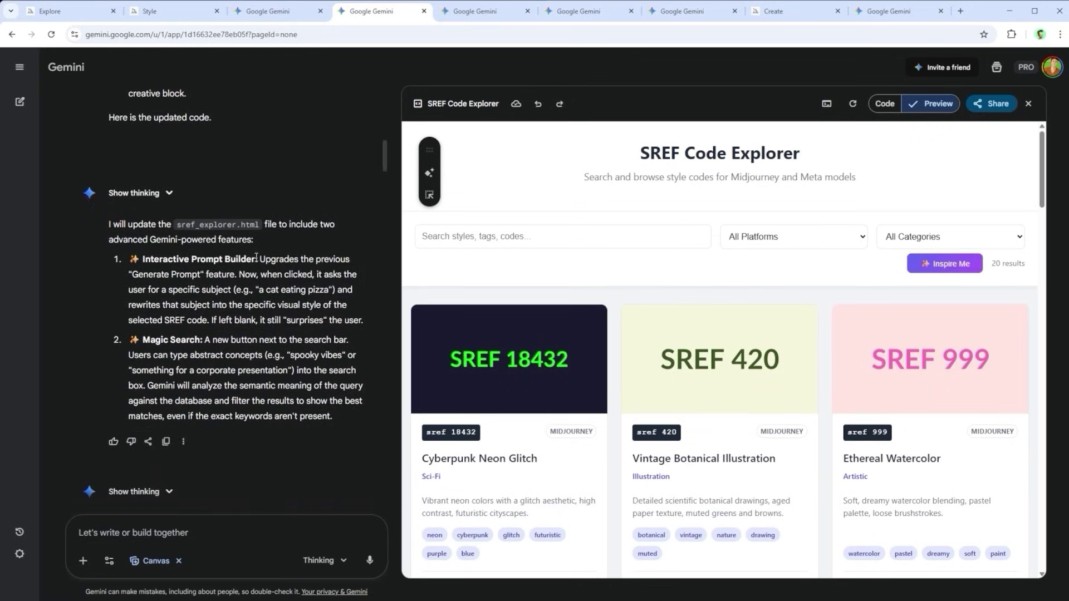
pyautogui.moveTo(256, 258); pyautogui.dragTo(151, 259)
pyautogui.moveTo(203, 340); pyautogui.dragTo(143, 339)
# - Step the canvas through the Magic Search version to the newest Style Blender version
pyautogui.click(560, 105)
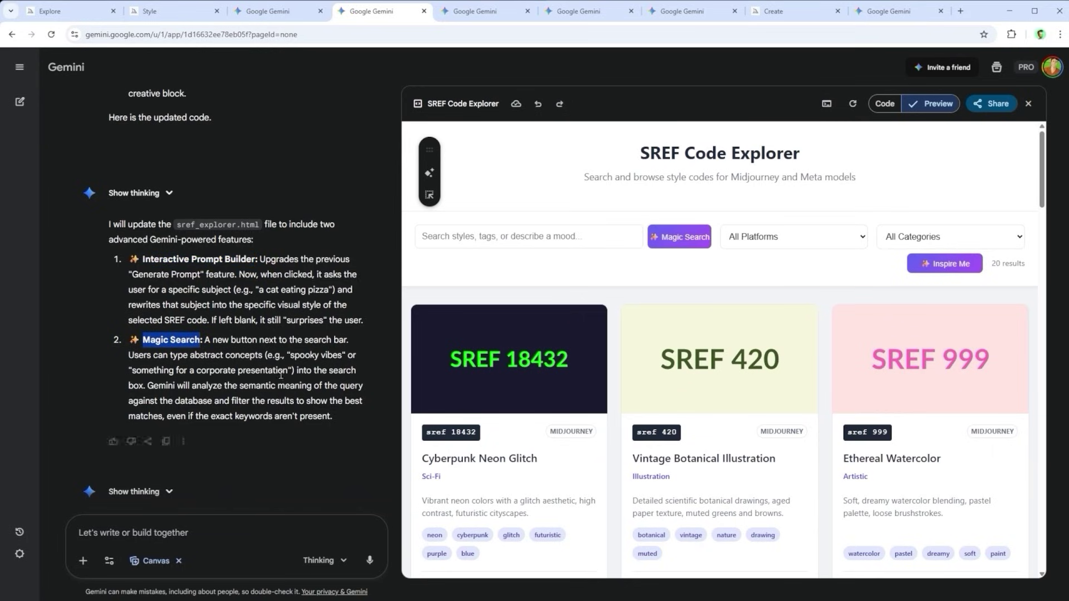
pyautogui.scroll(-4, 277, 375)
pyautogui.scroll(-1, 277, 374)
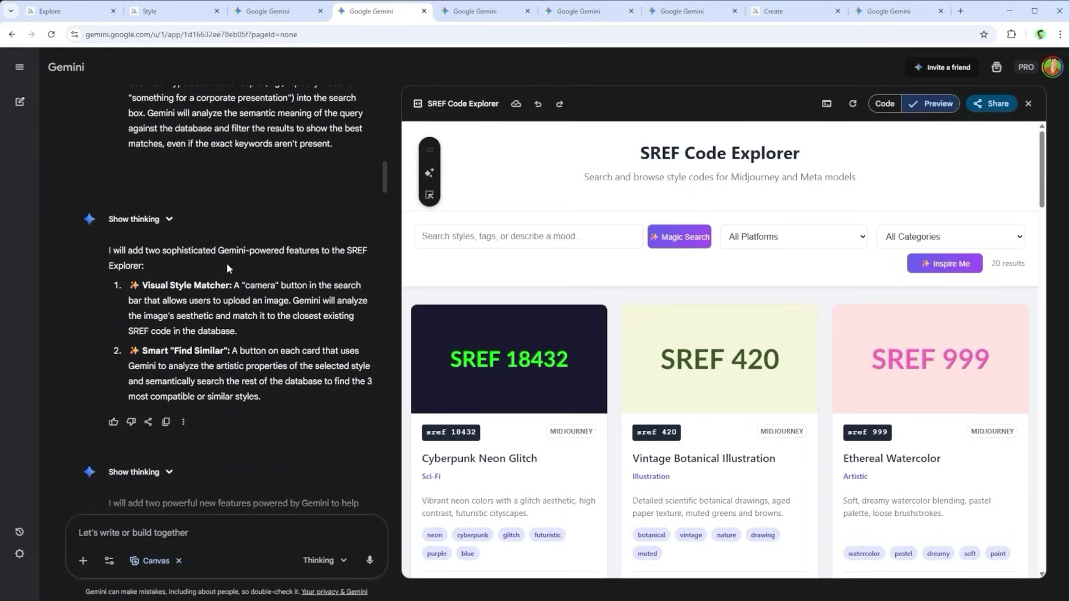
pyautogui.click(559, 105)
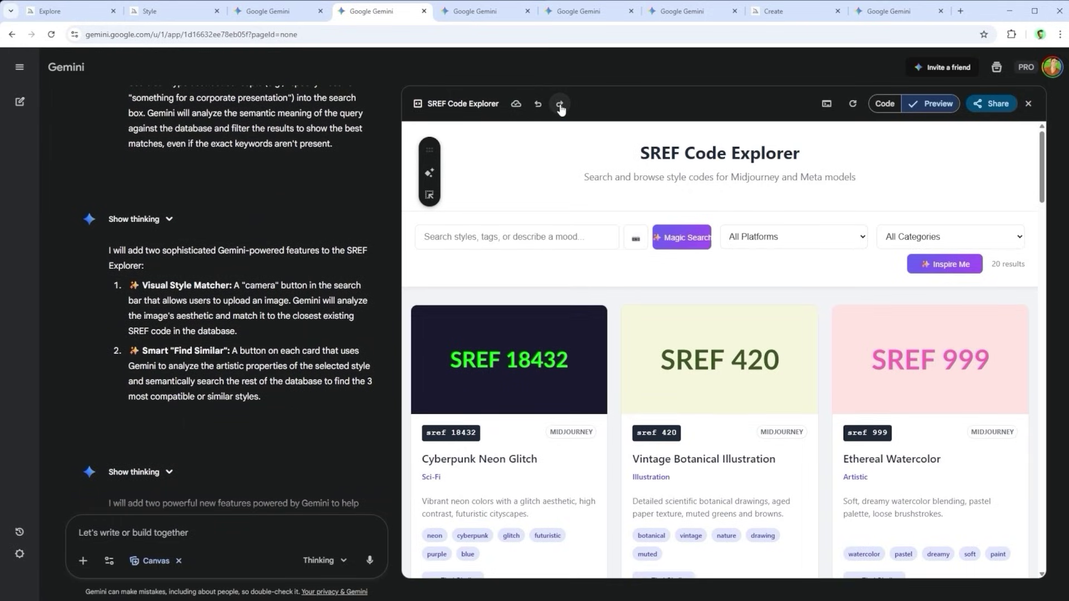
pyautogui.scroll(-5, 284, 319)
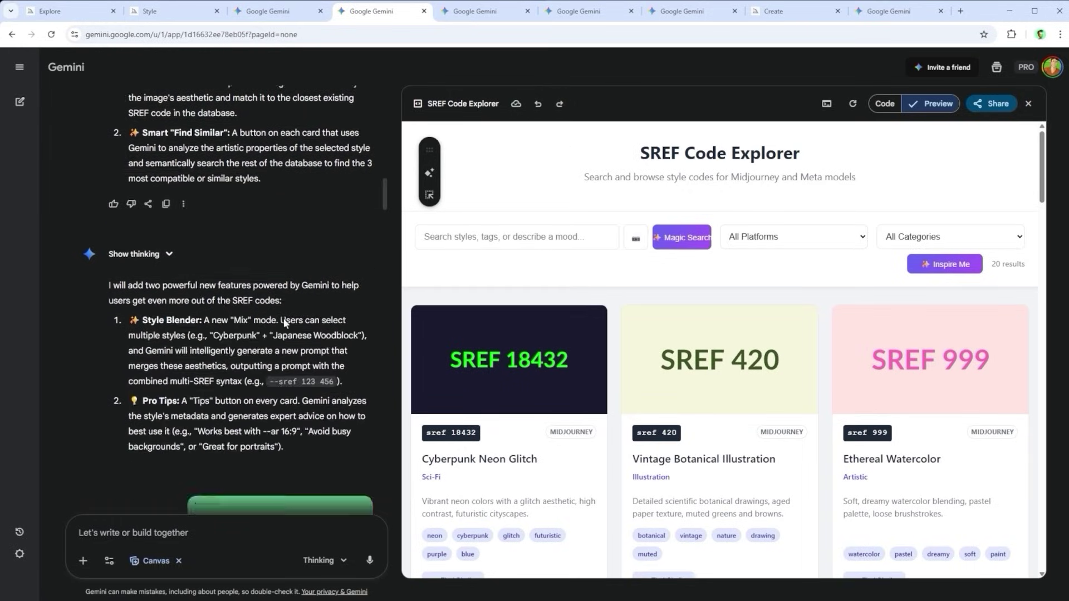
pyautogui.click(559, 106)
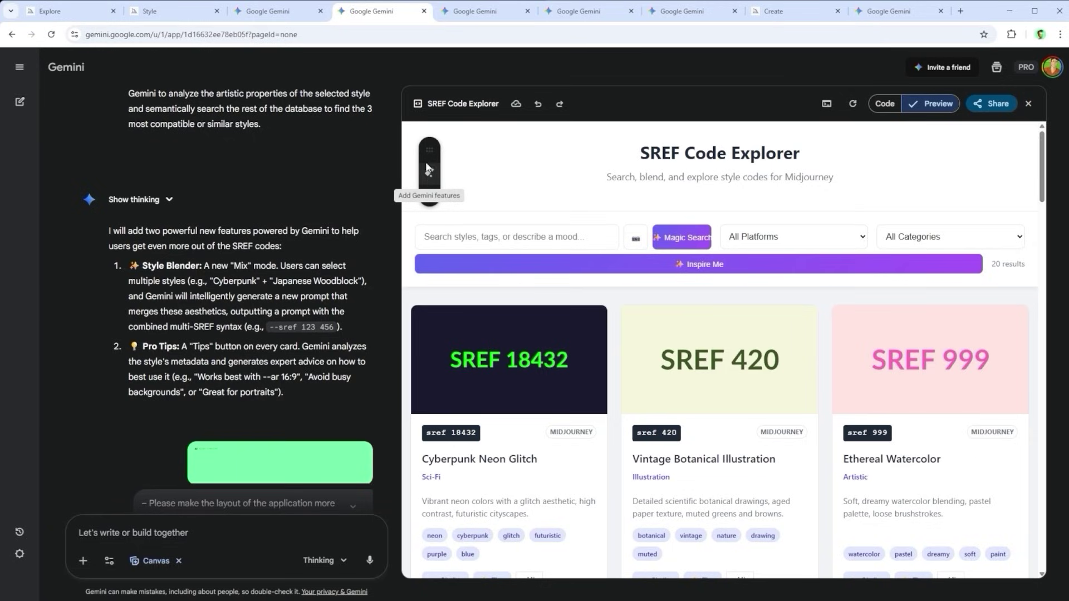
# - Switch to the sidebar-layout explorer chat and toggle its Code view, then back to Preview
pyautogui.click(474, 9)
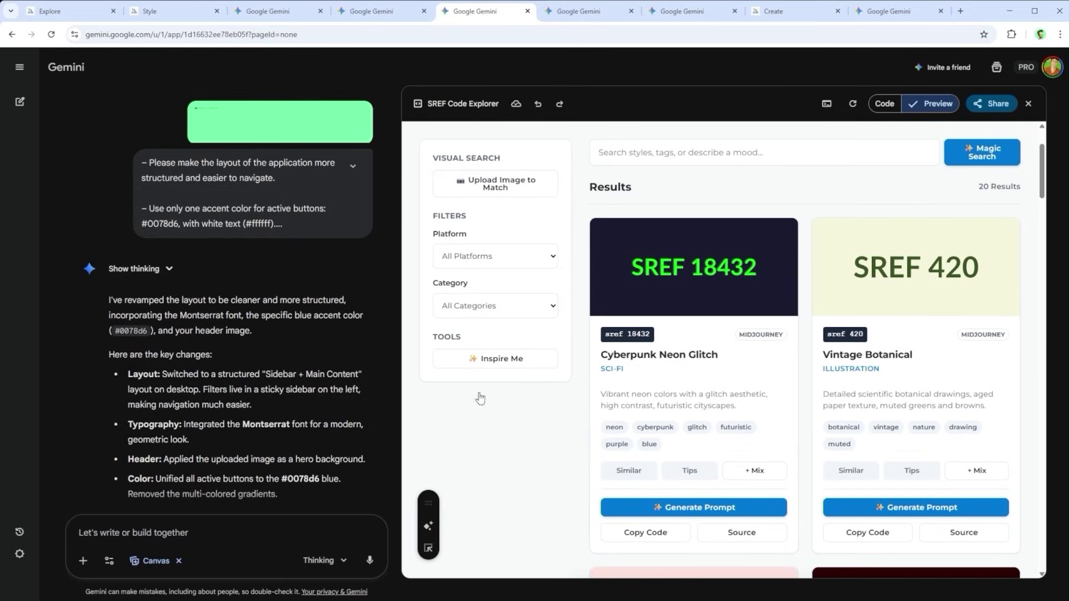
pyautogui.click(897, 105)
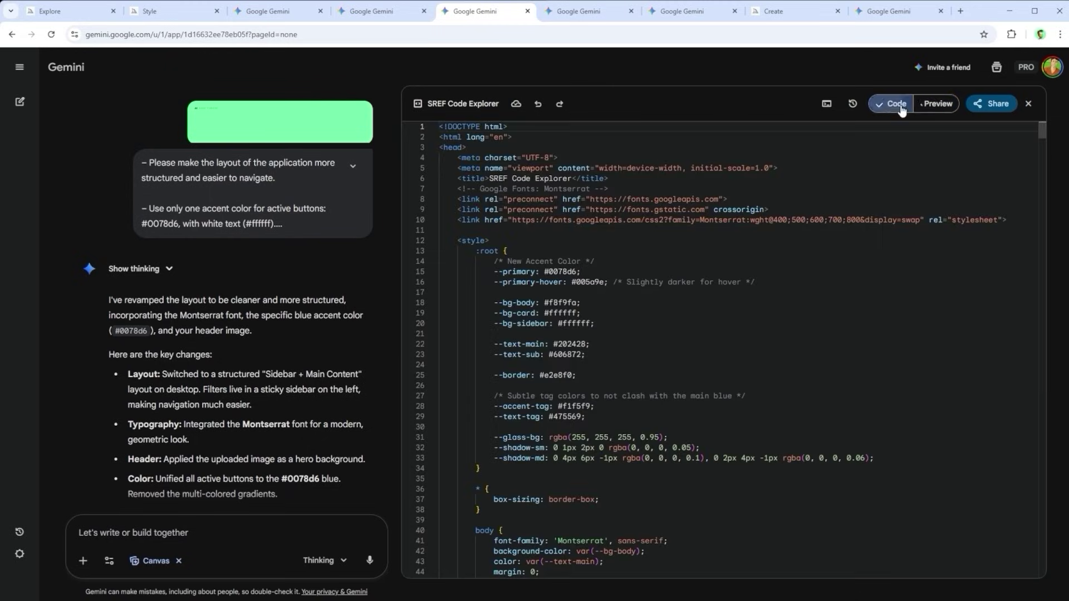
pyautogui.click(937, 104)
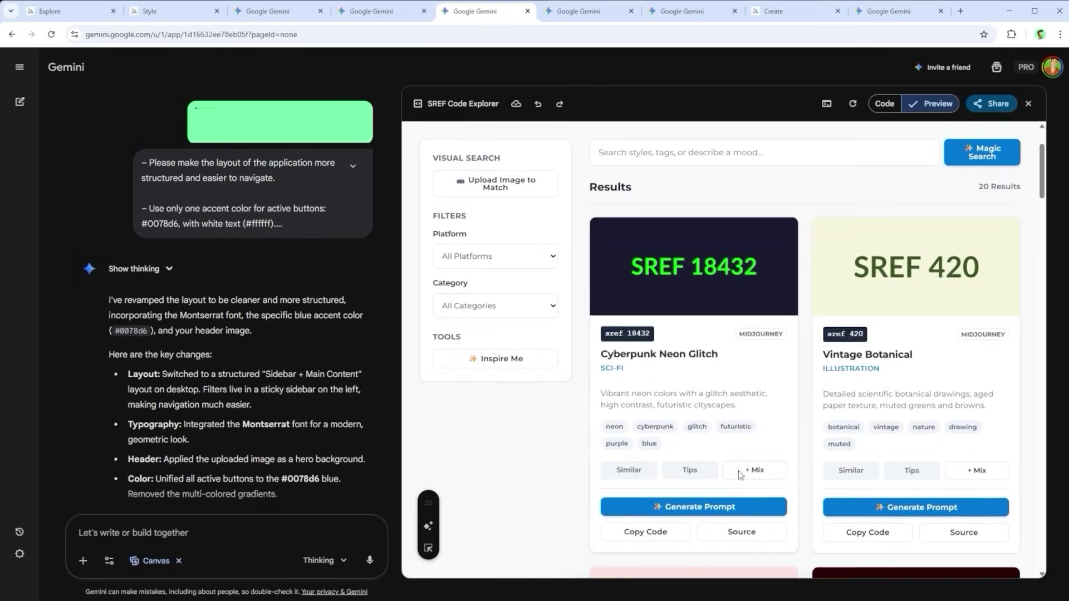
# - Mix Cyberpunk Neon Glitch with Vintage Botanical, then review the samurai prompt and its Midjourney images
pyautogui.click(753, 470)
pyautogui.click(974, 470)
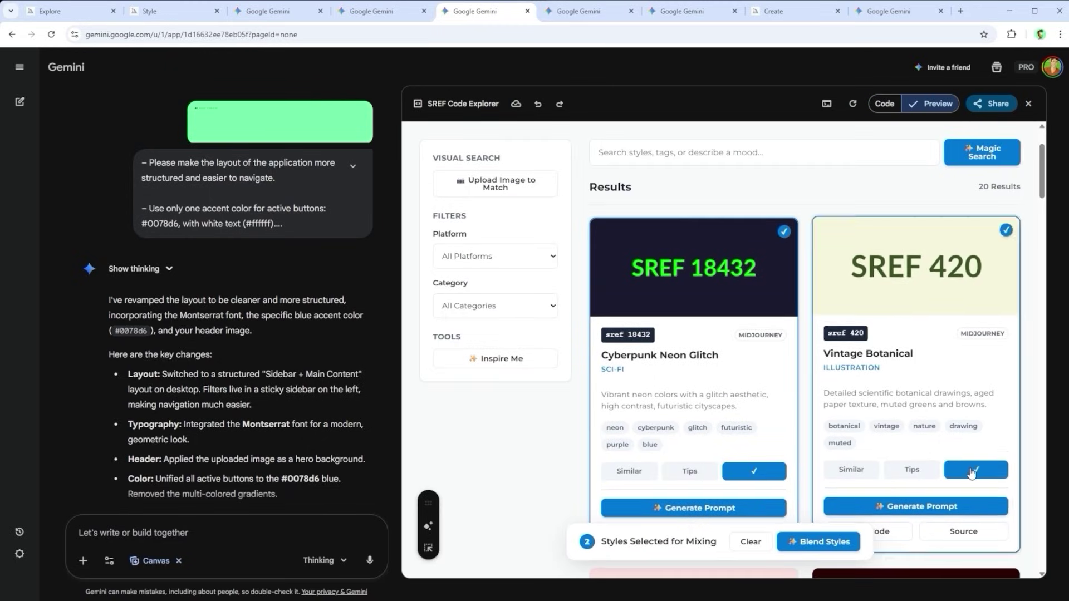
pyautogui.click(592, 12)
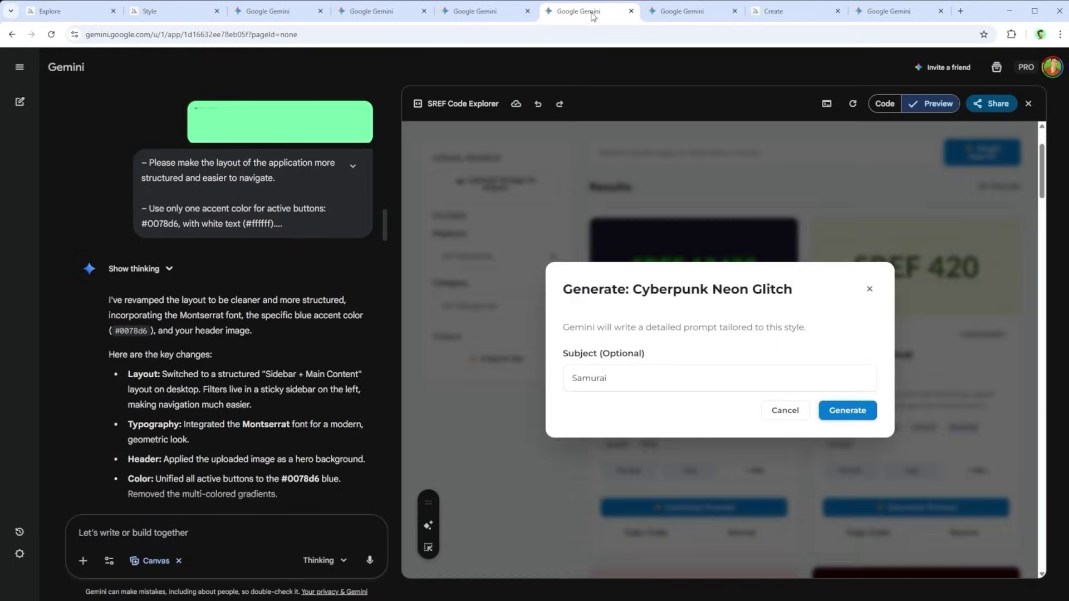
pyautogui.doubleClick(619, 378)
pyautogui.click(691, 11)
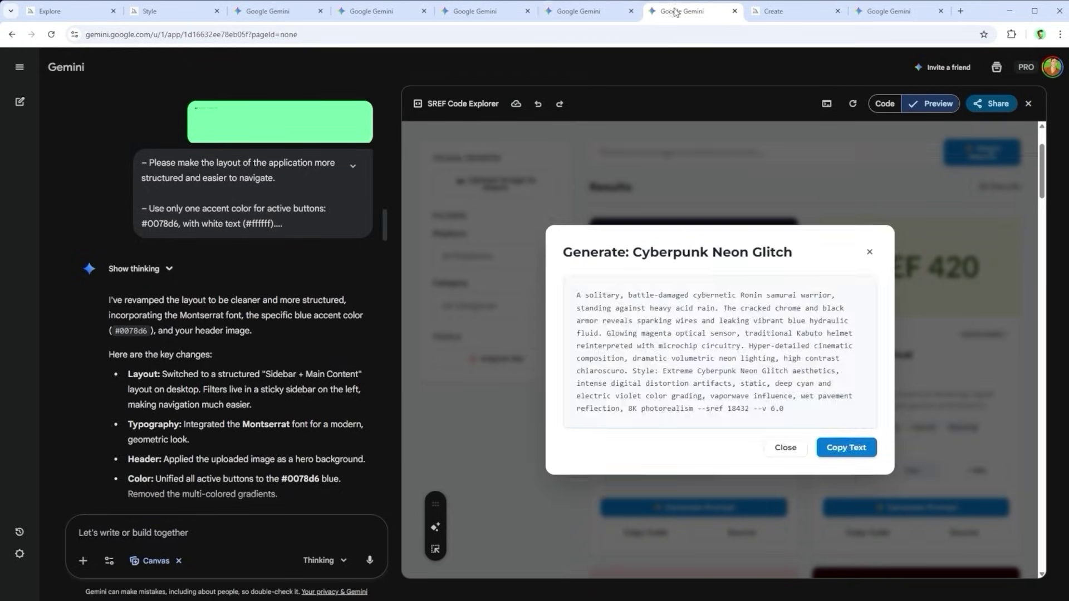
pyautogui.click(786, 9)
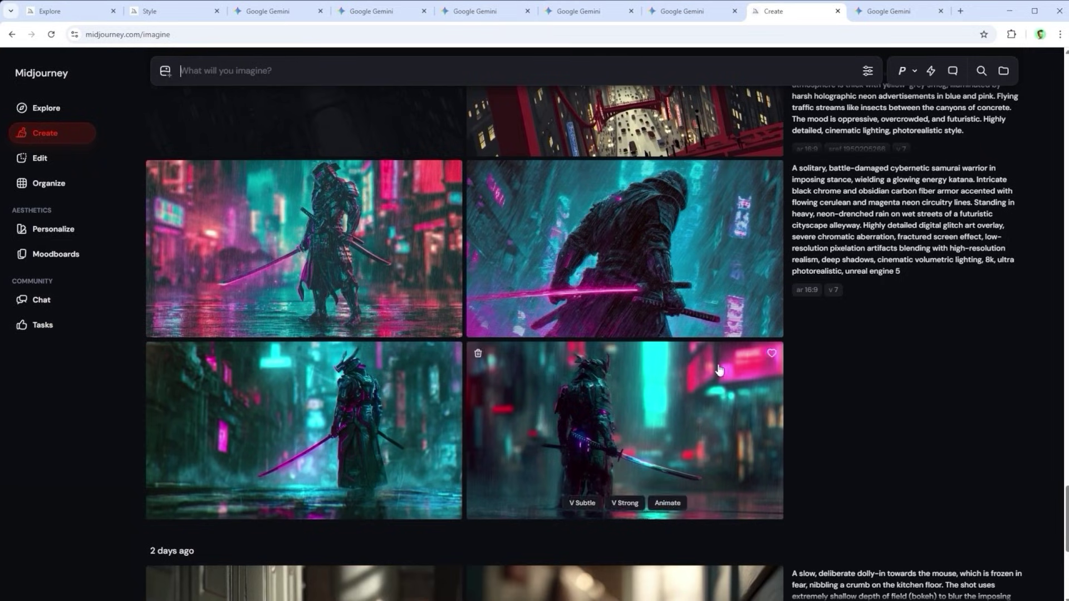
pyautogui.click(891, 13)
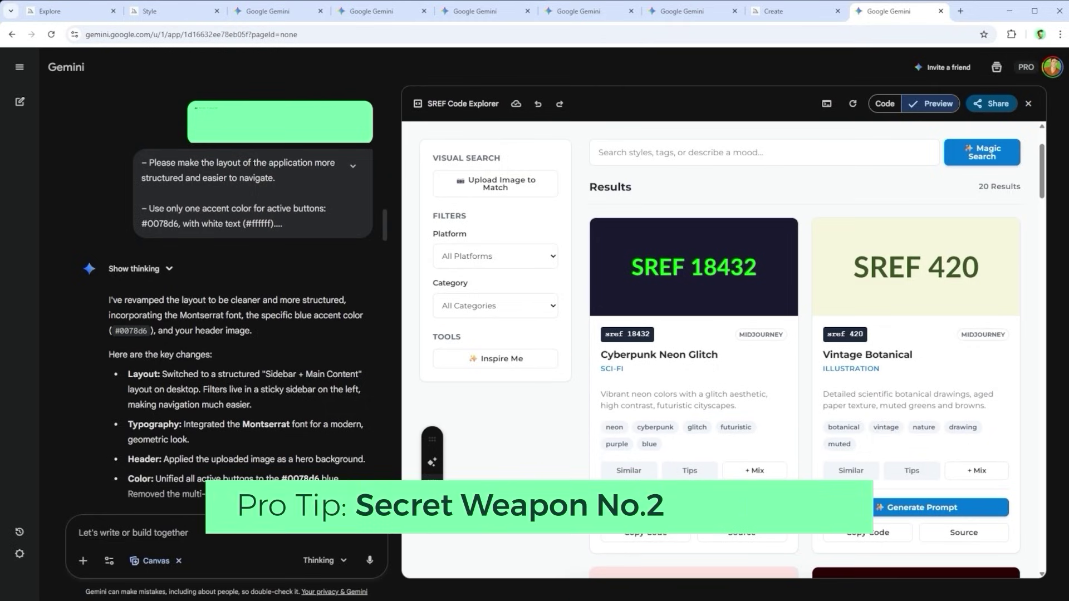
pyautogui.click(432, 483)
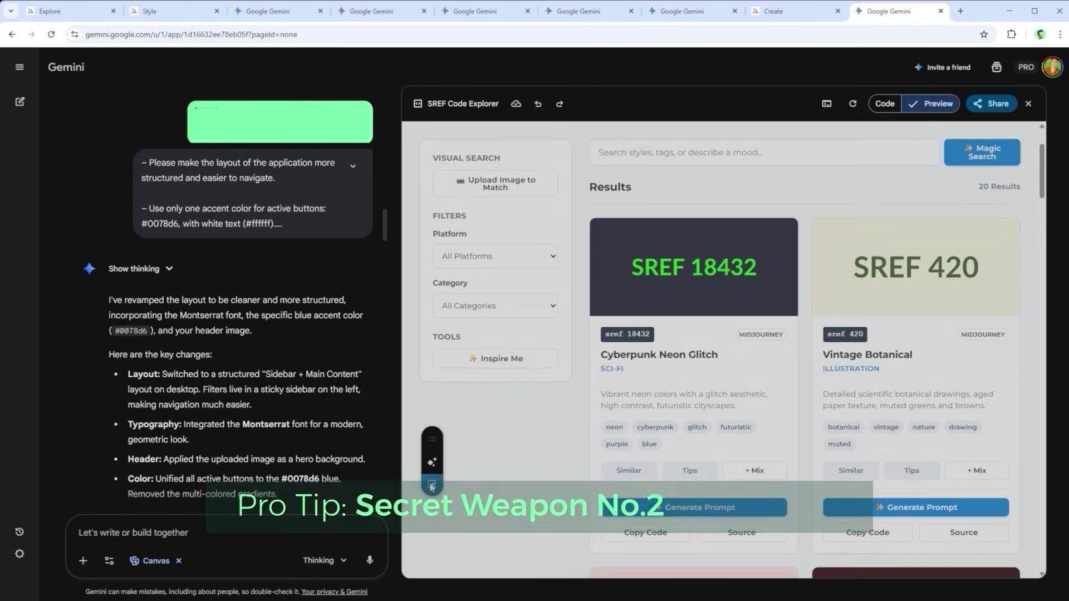
pyautogui.moveTo(585, 215); pyautogui.dragTo(804, 559)
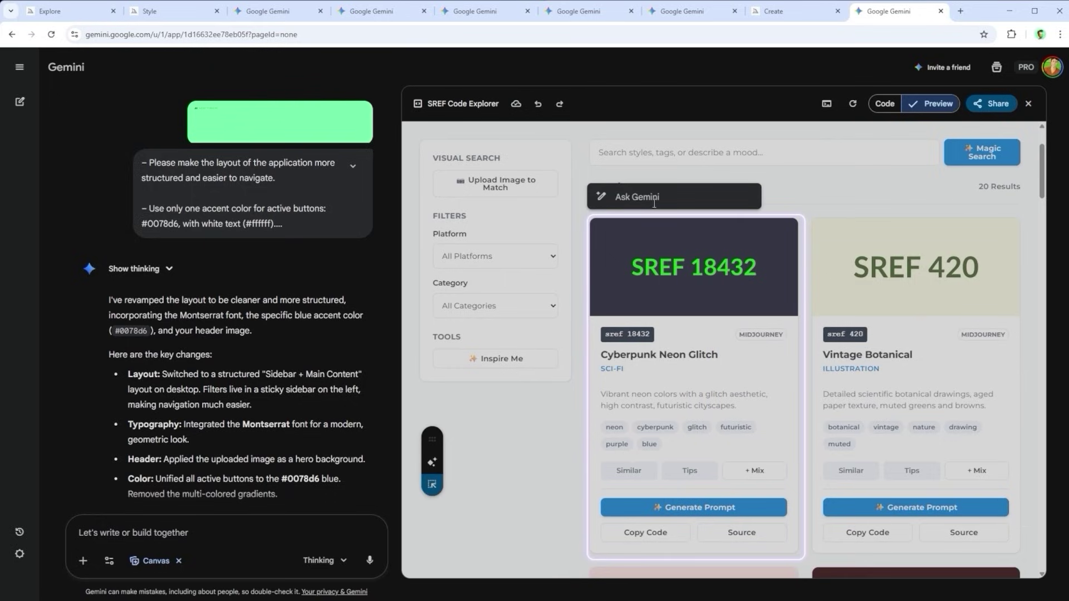
pyautogui.click(635, 197)
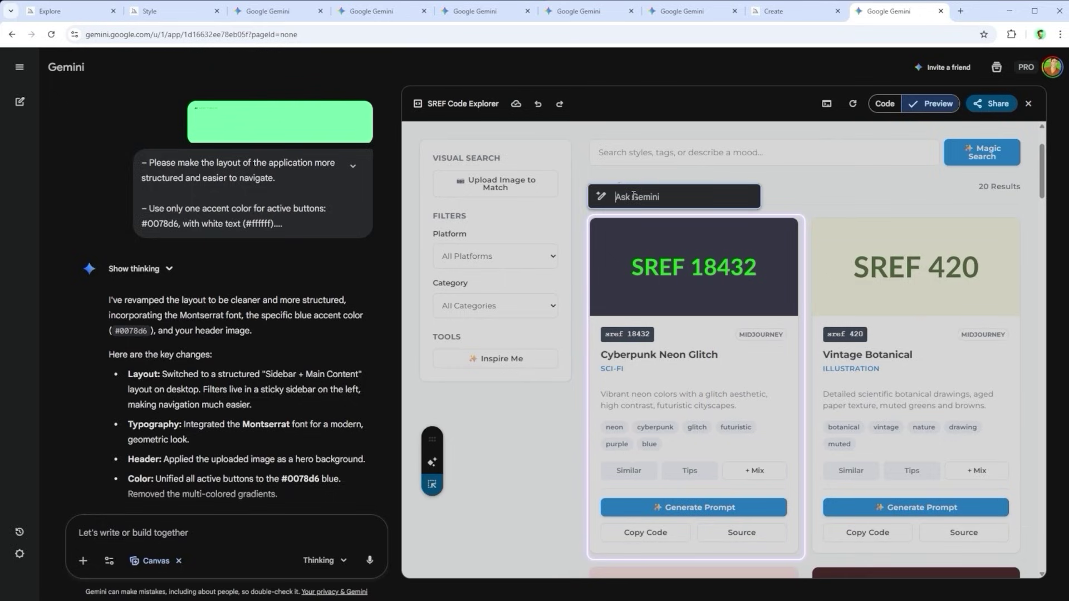
pyautogui.write('How')
pyautogui.click(658, 196)
pyautogui.press('BackSpace')
pyautogui.press('BackSpace')
pyautogui.press('BackSpace')
pyautogui.press('BackSpace')
pyautogui.press('Escape')
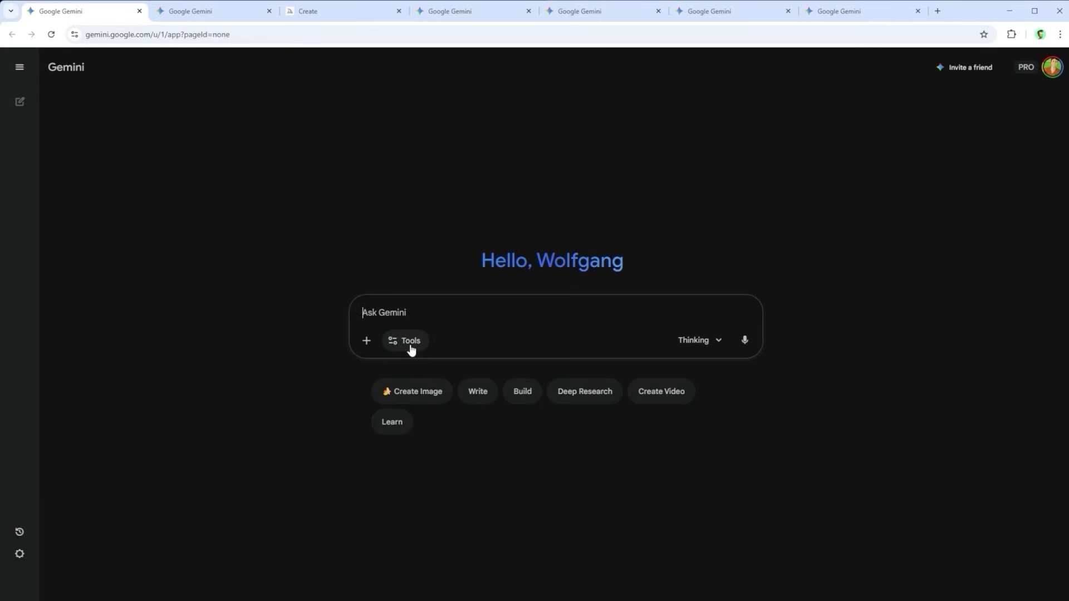
# - Enable Canvas and paste the prompt turning uploaded content into comic-book prompts as standalone HTML
pyautogui.click(411, 350)
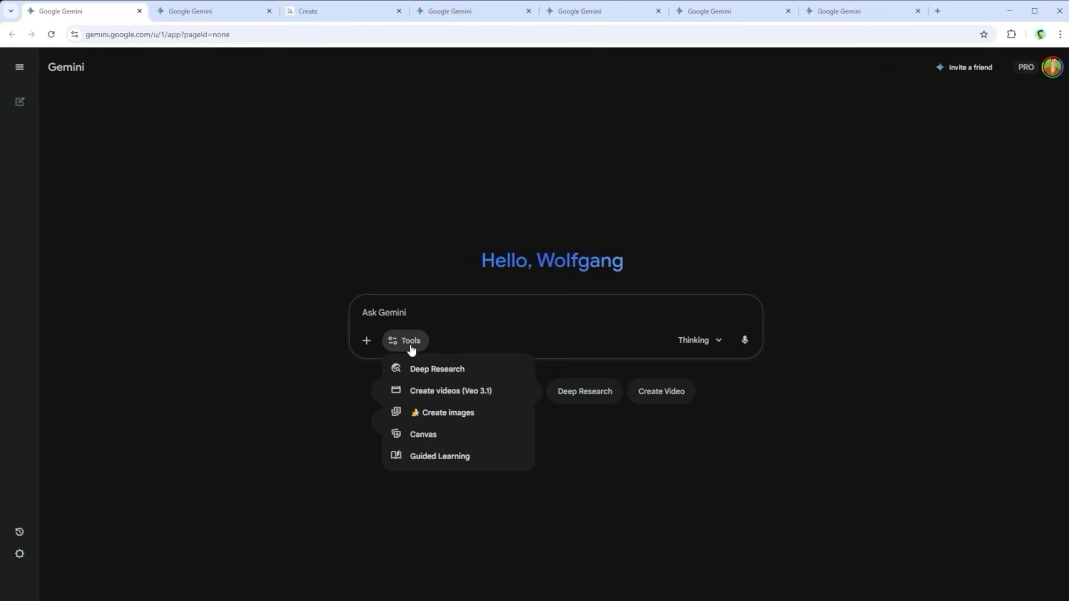
pyautogui.click(433, 438)
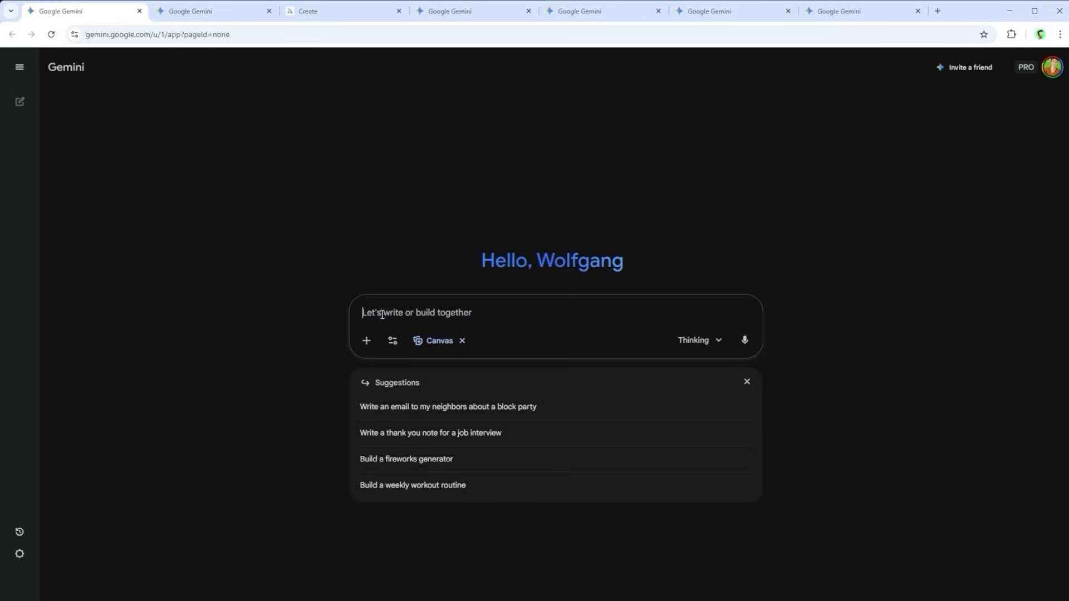
pyautogui.write('Please analyze the uploaded content, generate a concise summary, suggest suitable prompts for creating a comic book based on it, and create dedicated image-generation prompts for the selected key scenes. Create a standalone html file.')
pyautogui.moveTo(570, 332); pyautogui.dragTo(363, 299)
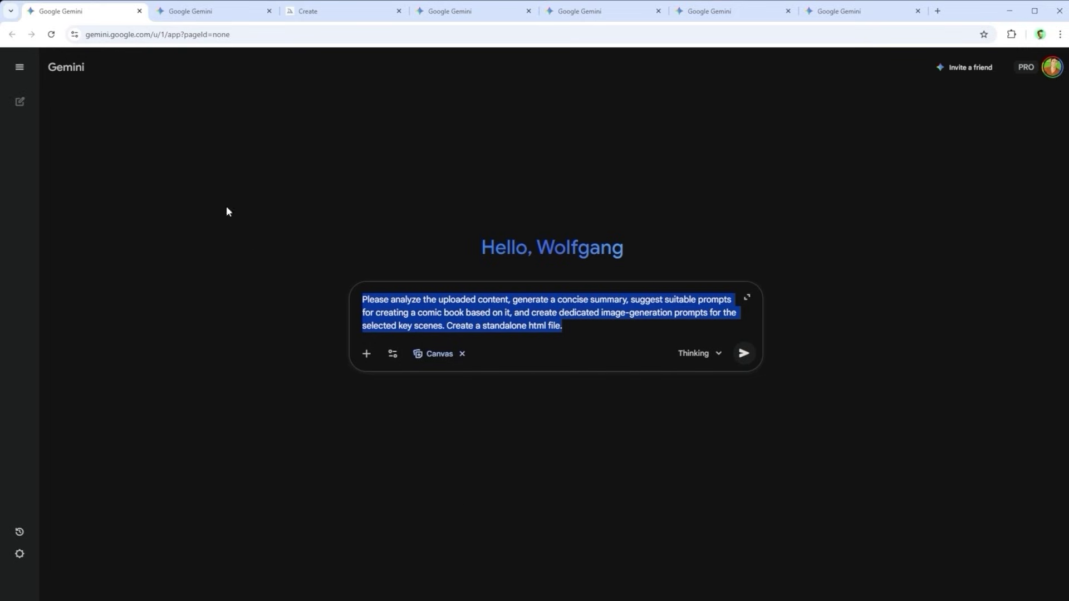
# - Select the Illustration 1.1 city prompt in The_Window_Illustrated_Book.html's illustration prompt list
pyautogui.click(203, 12)
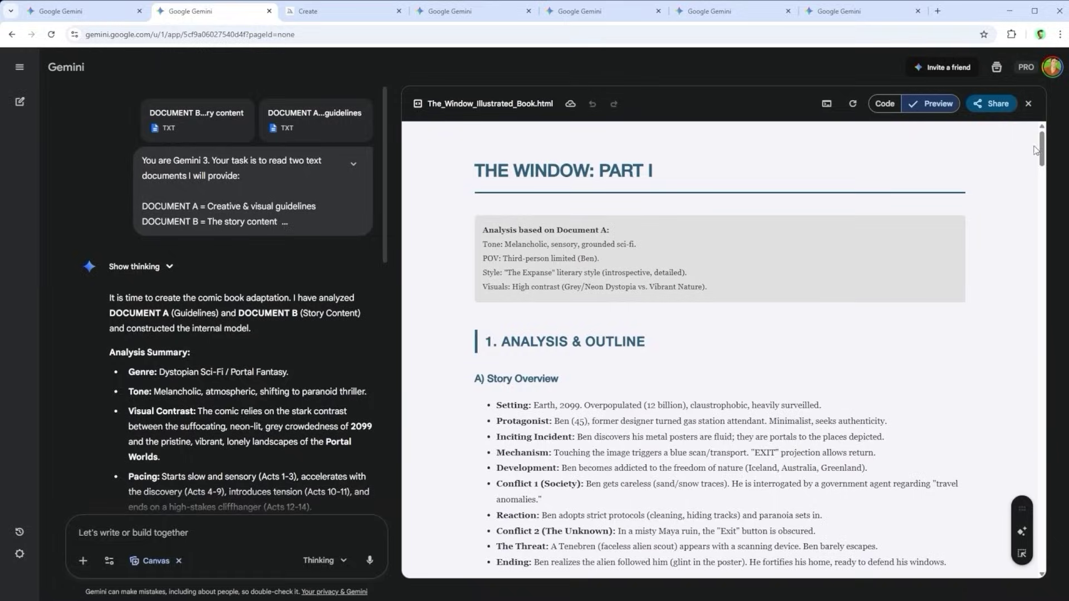
pyautogui.moveTo(1041, 148); pyautogui.dragTo(1033, 474)
pyautogui.scroll(-8, 612, 339)
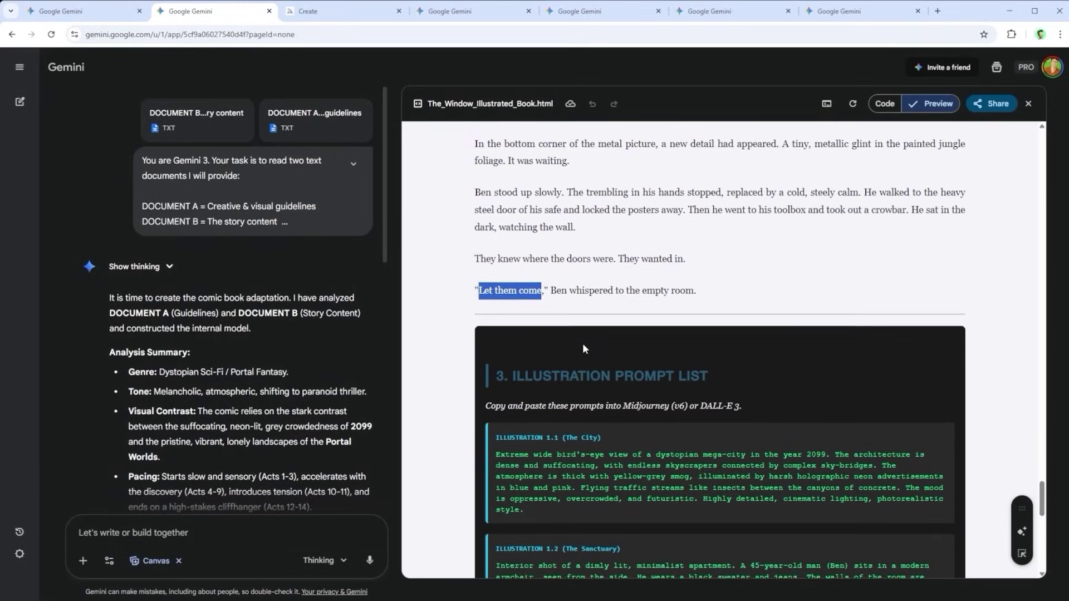
pyautogui.scroll(-1, 631, 333)
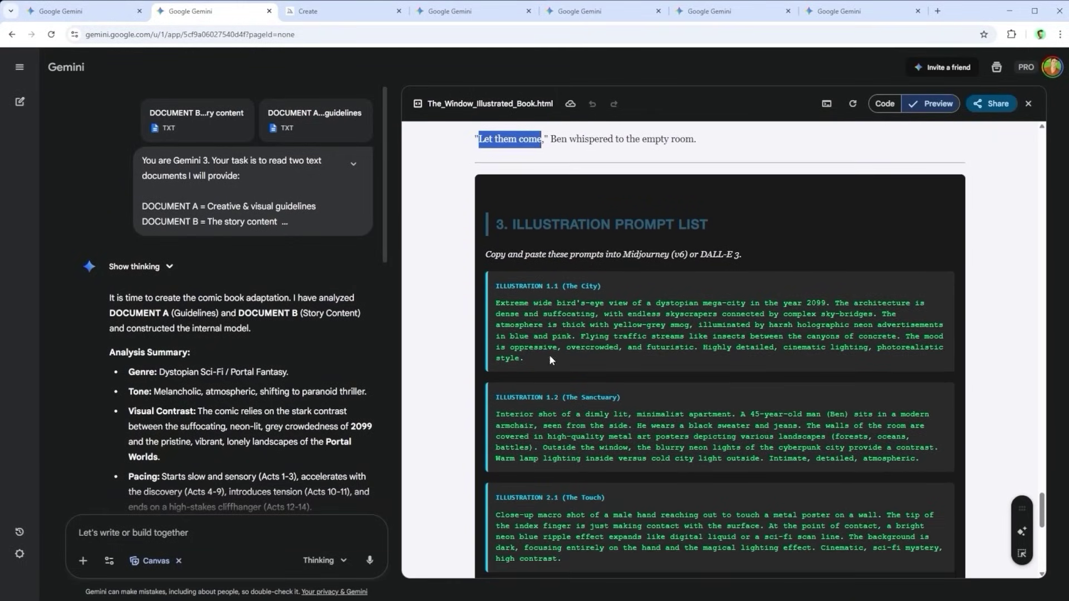
pyautogui.moveTo(549, 359); pyautogui.dragTo(494, 303)
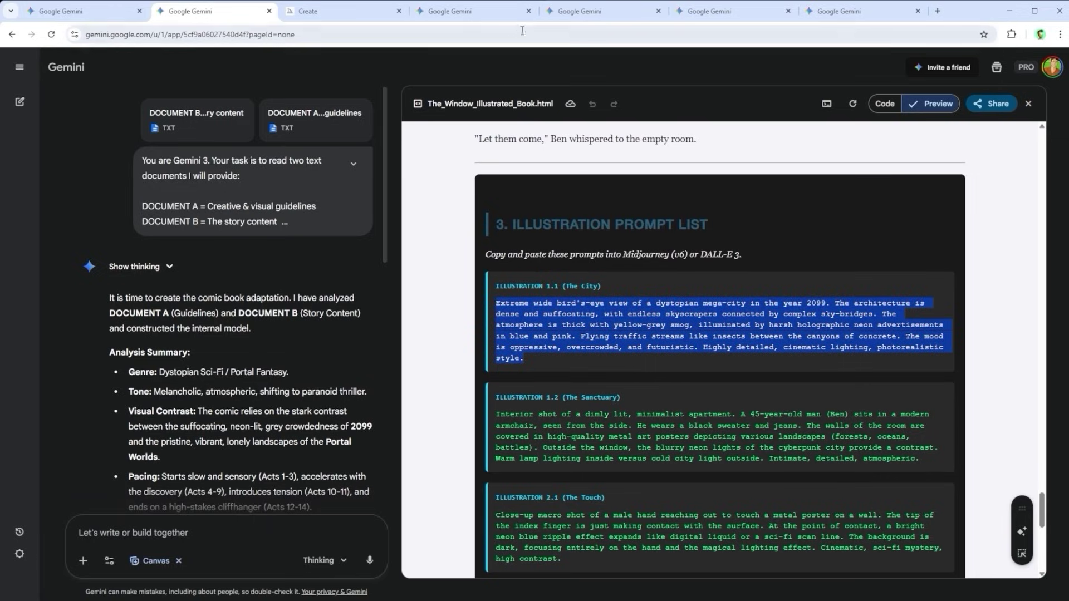
# - Step through four Midjourney images generated from the book's illustration prompts
pyautogui.click(329, 12)
pyautogui.press('Up')
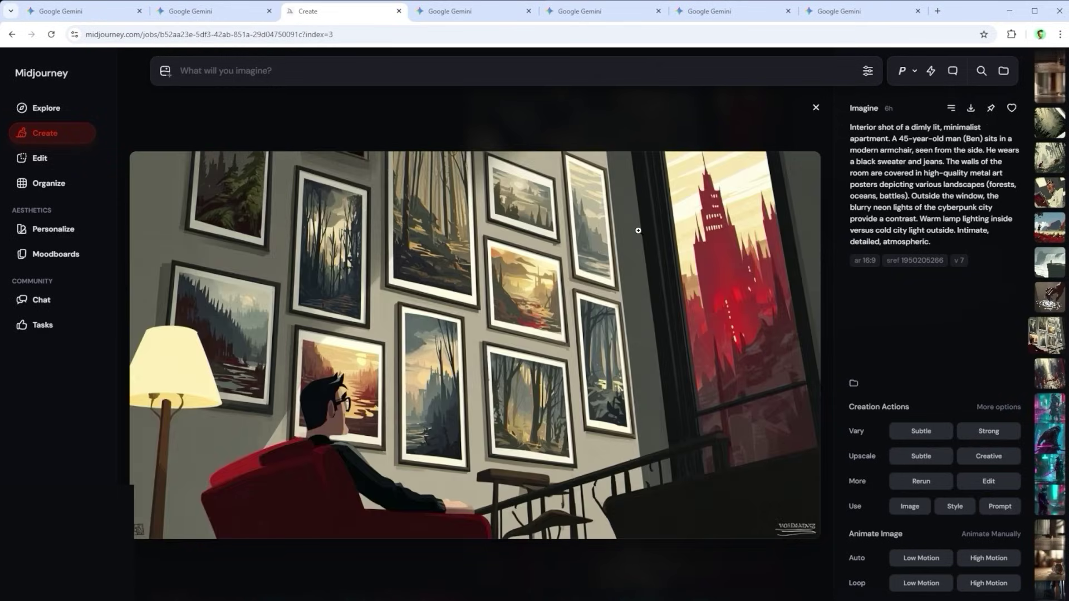
pyautogui.press('Up')
pyautogui.press('Up')
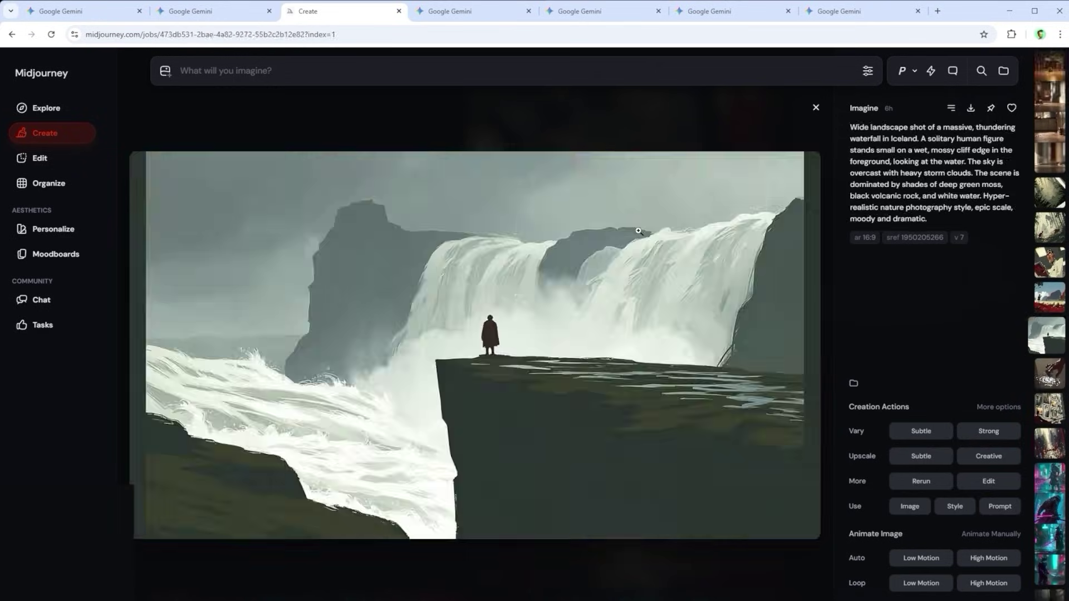
pyautogui.press('Up')
pyautogui.press('Up')
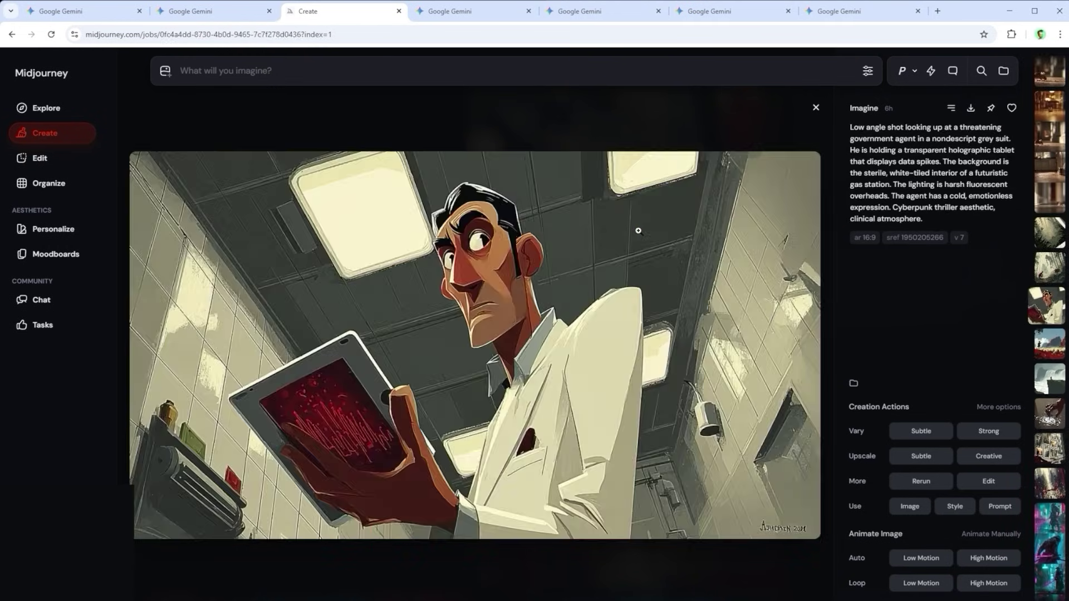
pyautogui.press('Up')
pyautogui.press('Up')
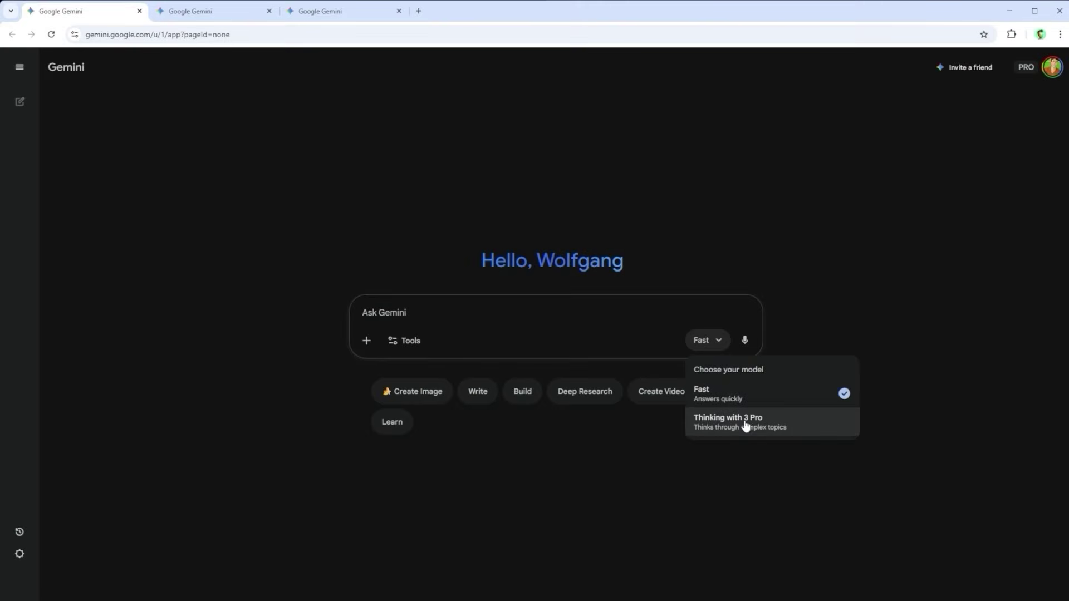
# - Paste the comic web-interface prompt in a Canvas chat using Thinking with 3 Pro, then return to the Wanderer canvas chat
pyautogui.click(746, 425)
pyautogui.click(410, 340)
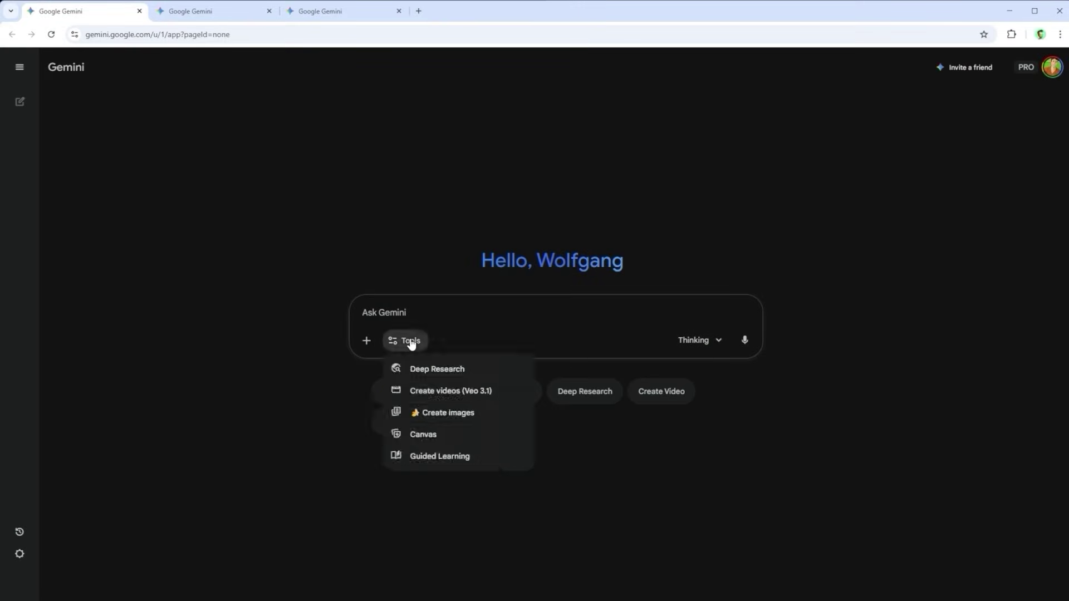
pyautogui.click(436, 440)
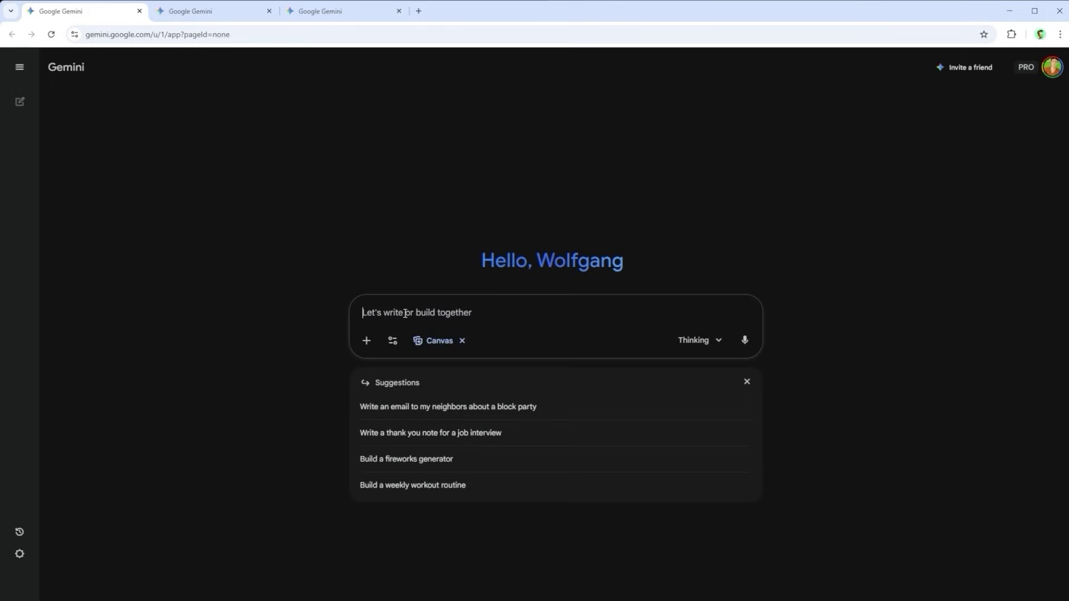
pyautogui.write('Please create a web interface where the user can upload two documents (story + guidelines) and receive a fully illustrated comic book. Include page navigation, regeneration buttons, and a consistent art style. Create a standalone html file.')
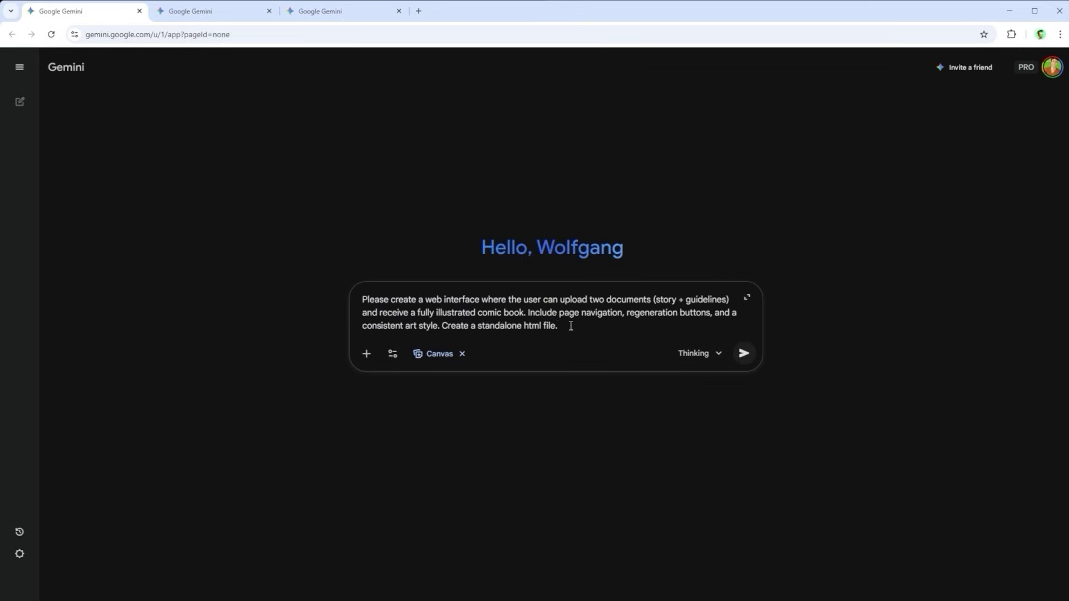
pyautogui.moveTo(558, 326); pyautogui.dragTo(364, 295)
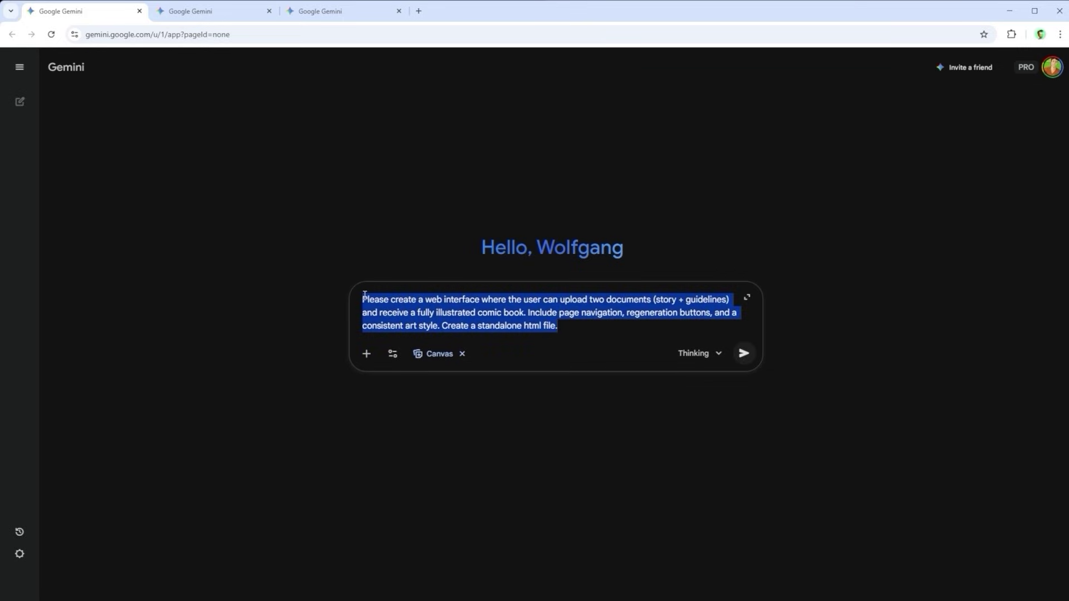
pyautogui.click(196, 15)
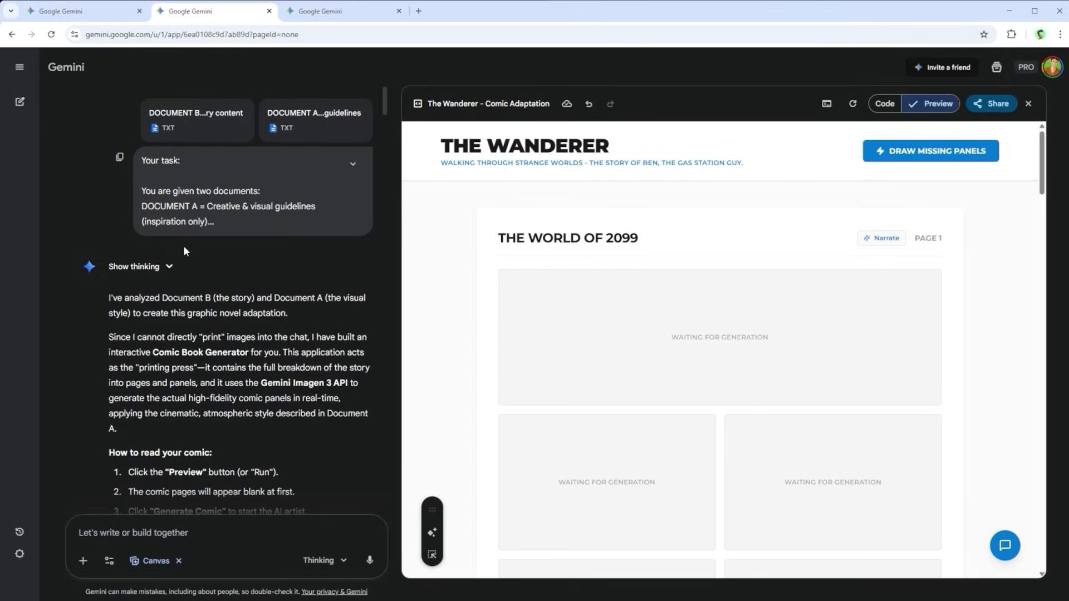
# - Review Gemini's reasoning, refresh the Wanderer preview, and start drawing all 26 missing panels
pyautogui.click(161, 266)
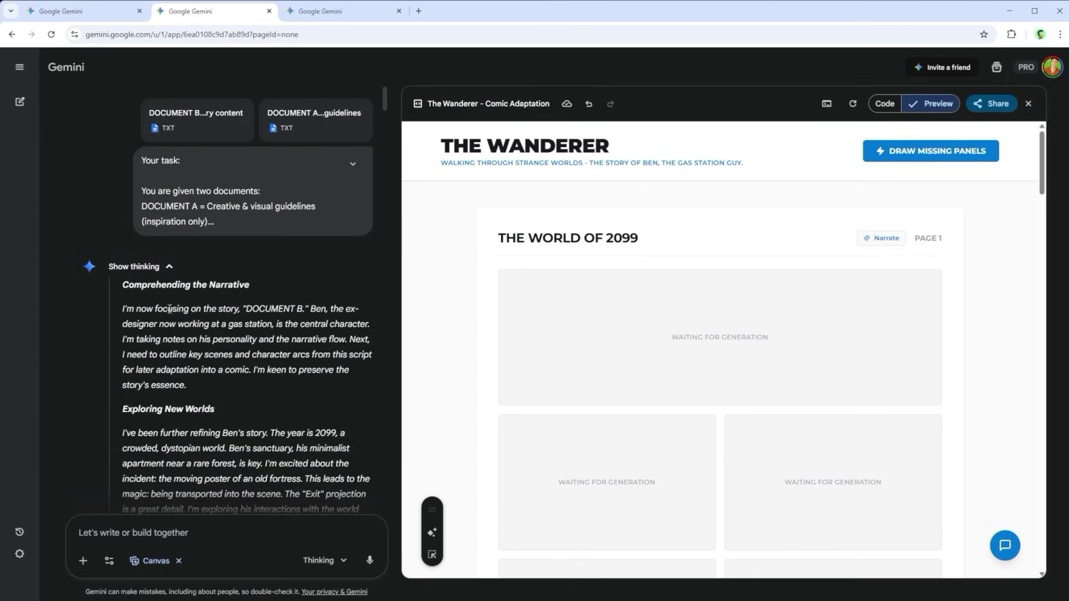
pyautogui.click(169, 268)
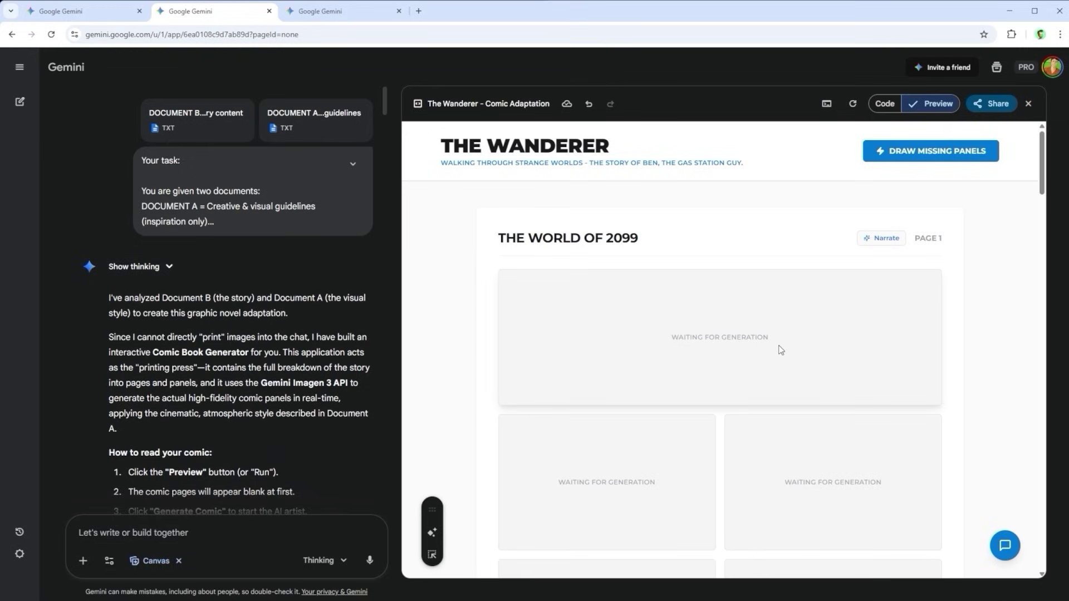
pyautogui.click(853, 106)
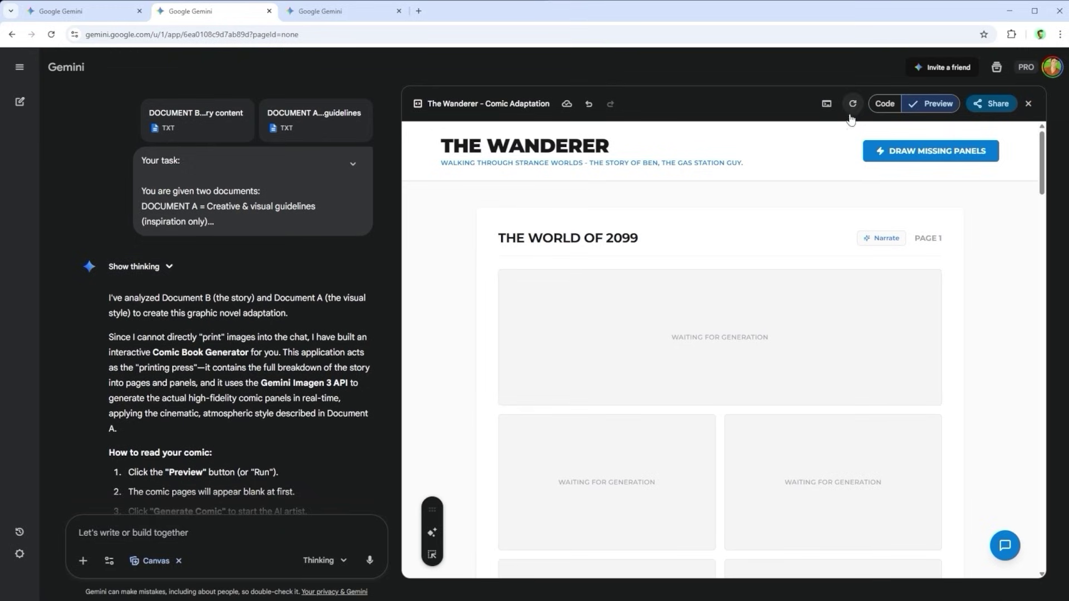
pyautogui.scroll(-3, 970, 326)
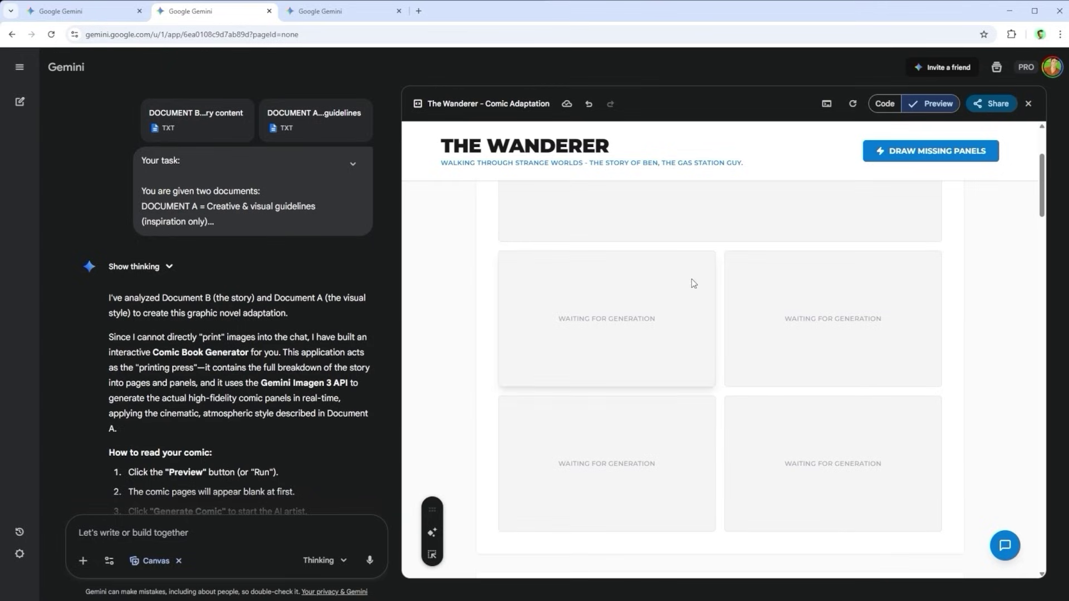
pyautogui.scroll(3, 697, 289)
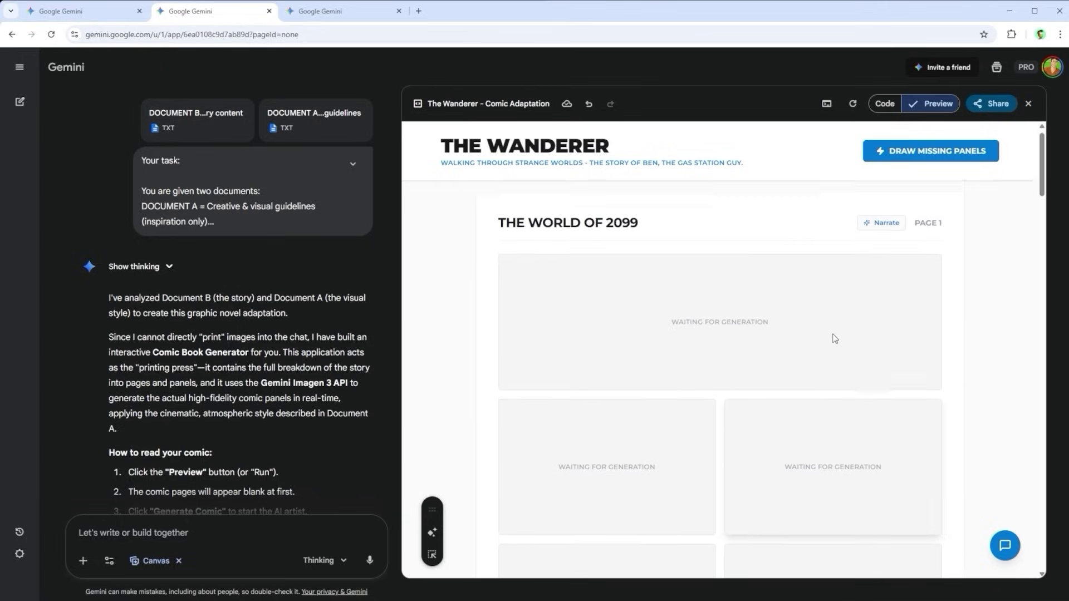
pyautogui.click(924, 153)
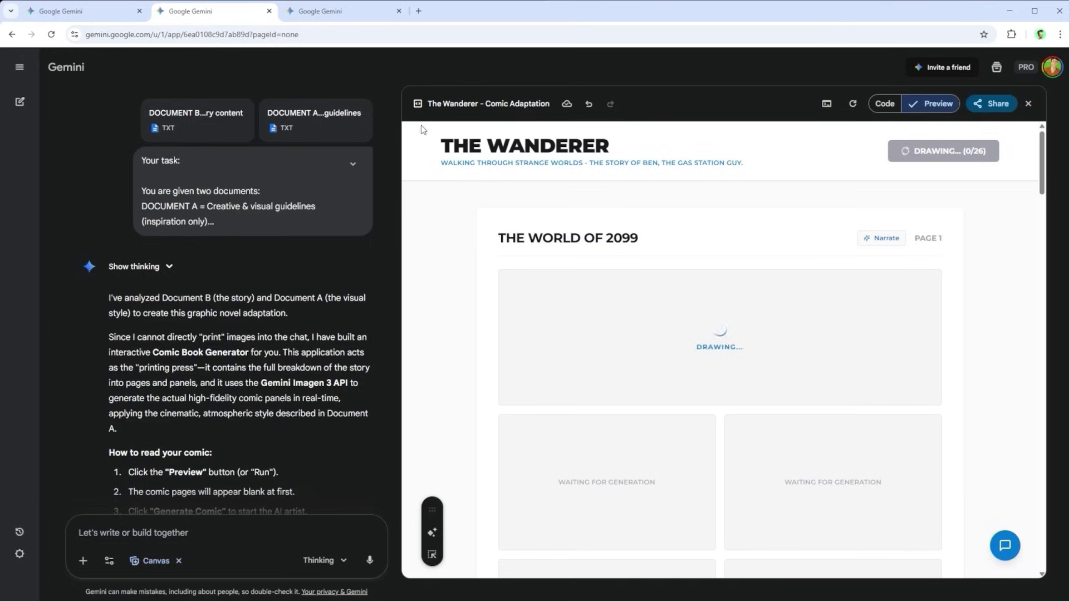
# - Switch to the chat with the drawn Wanderer comic and look through its panels
pyautogui.click(357, 15)
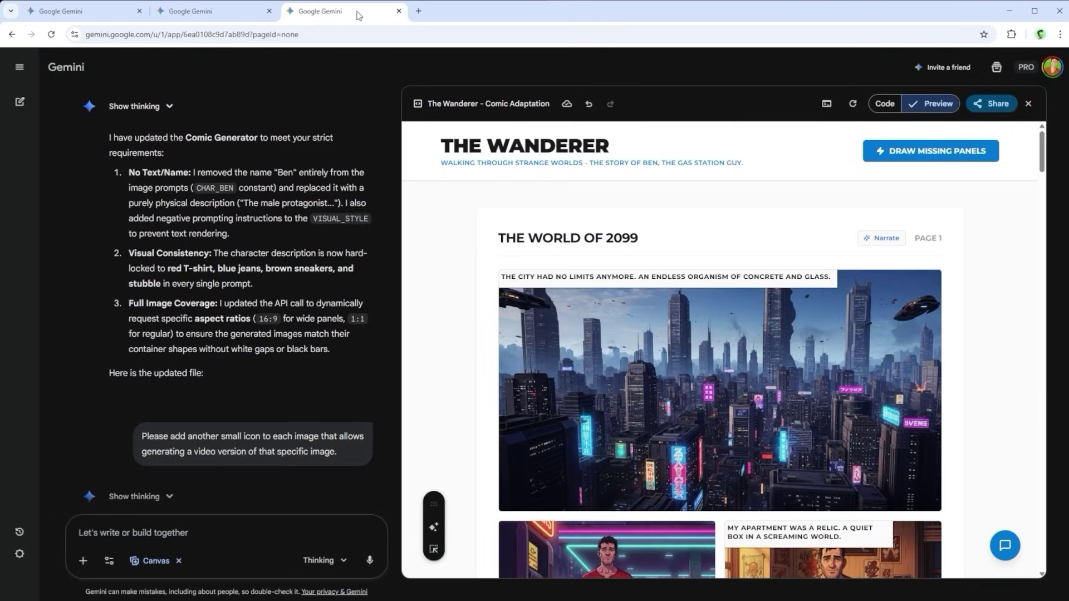
pyautogui.moveTo(792, 304)
pyautogui.scroll(-3, 964, 434)
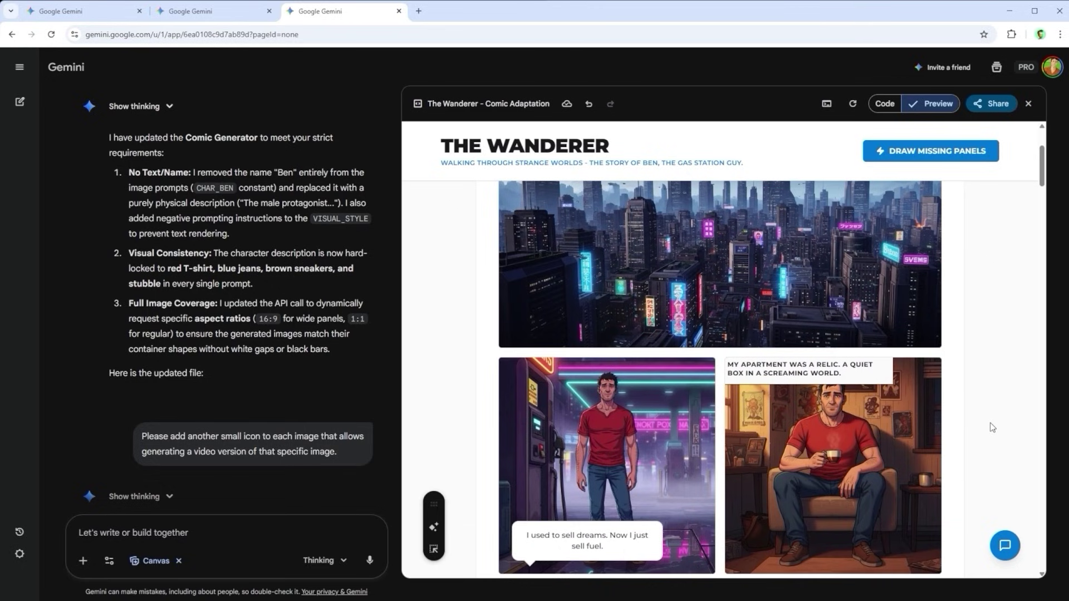
pyautogui.scroll(1, 992, 427)
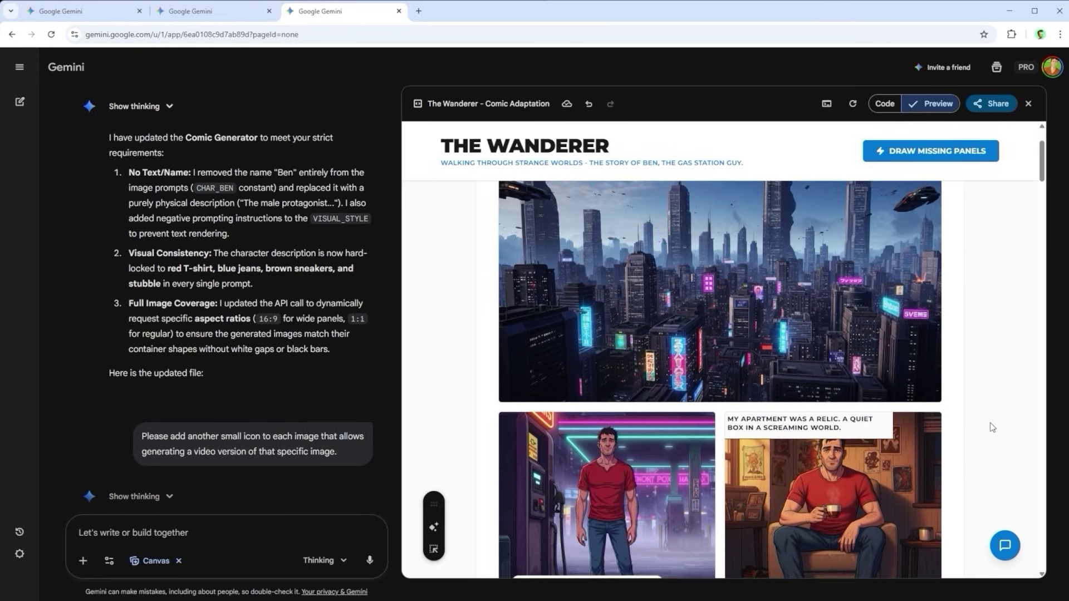
pyautogui.scroll(1, 991, 426)
pyautogui.scroll(1, 990, 427)
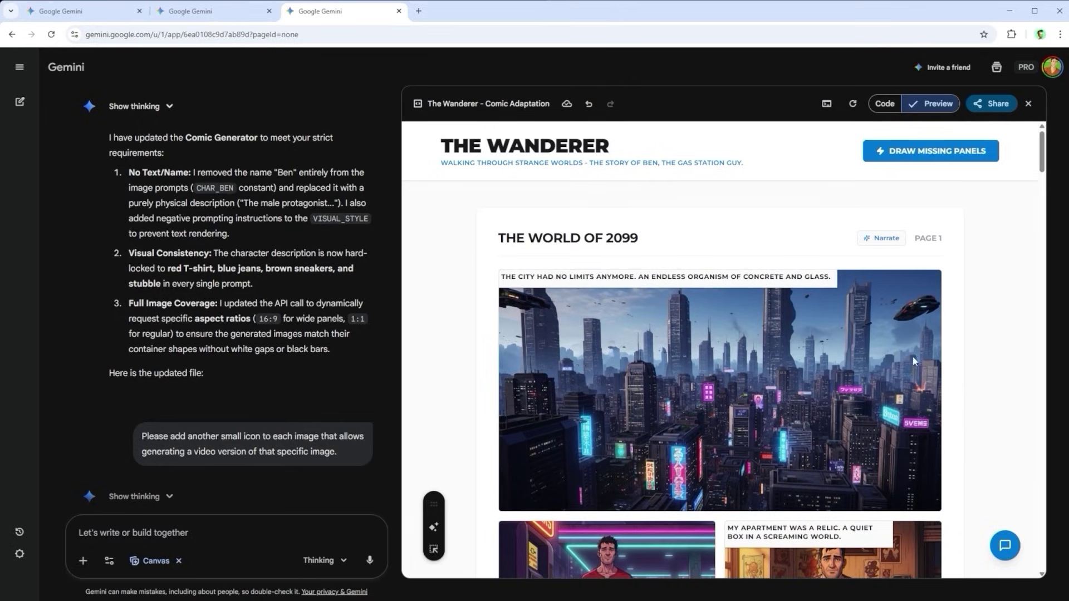
pyautogui.moveTo(880, 290)
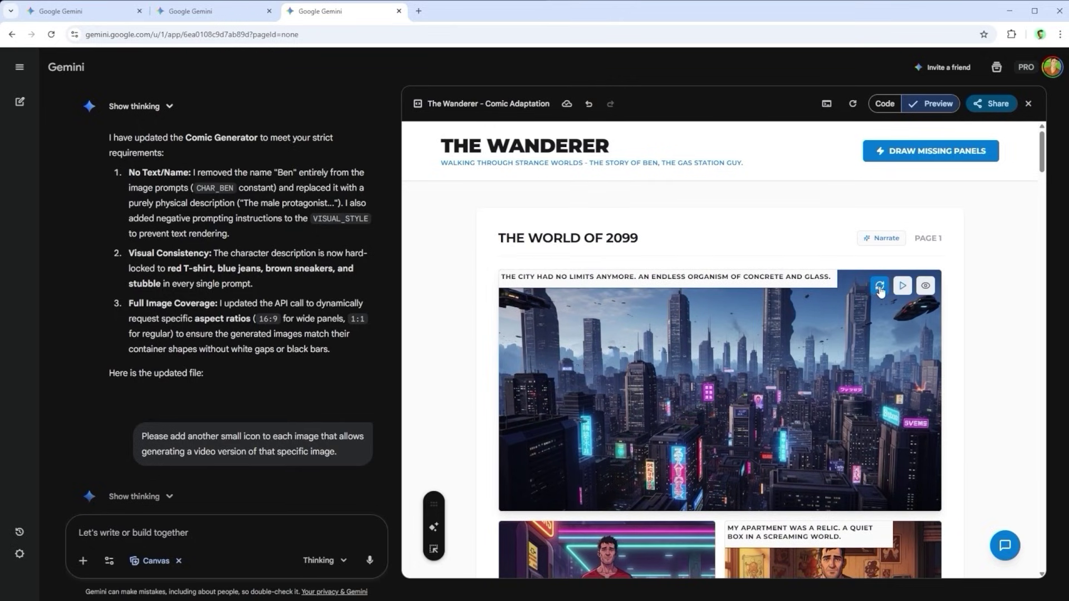
pyautogui.scroll(-3, 917, 392)
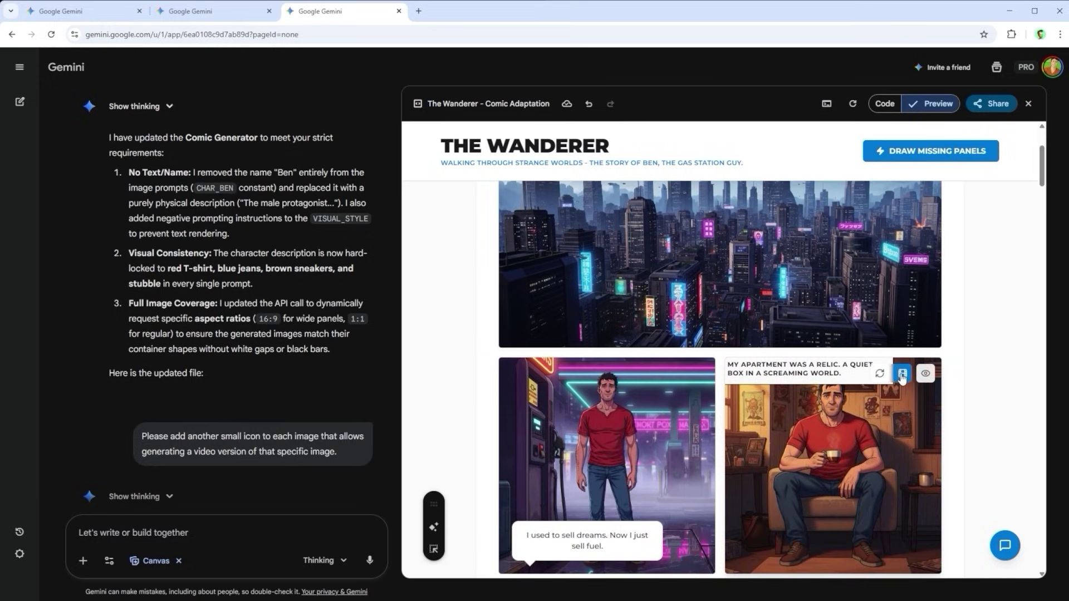
# - Run a panel's Deep Scan, close it, and have page 1 narrated
pyautogui.click(925, 375)
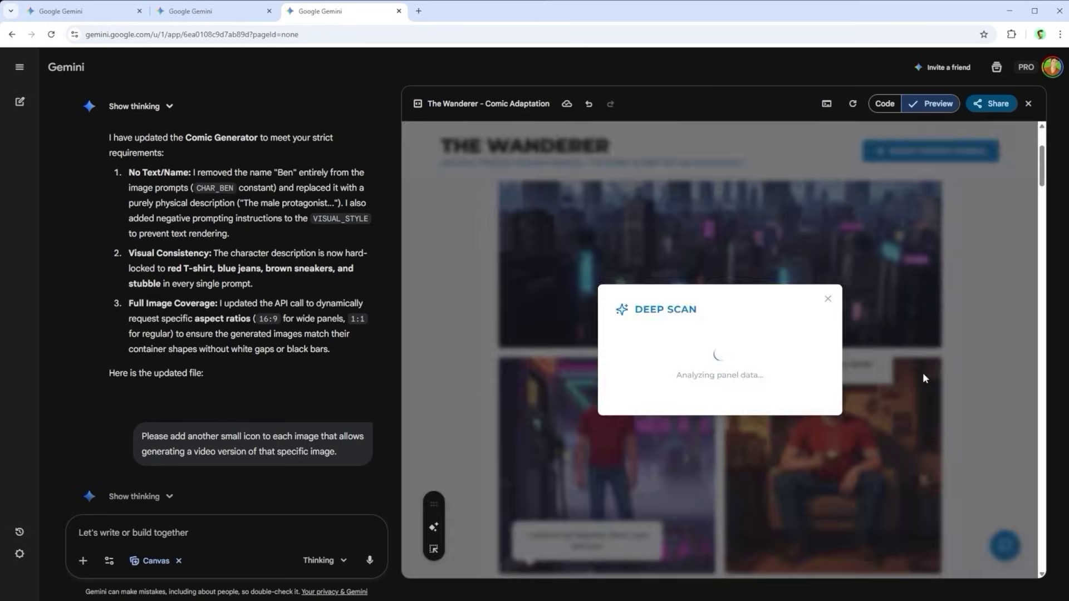
pyautogui.click(828, 301)
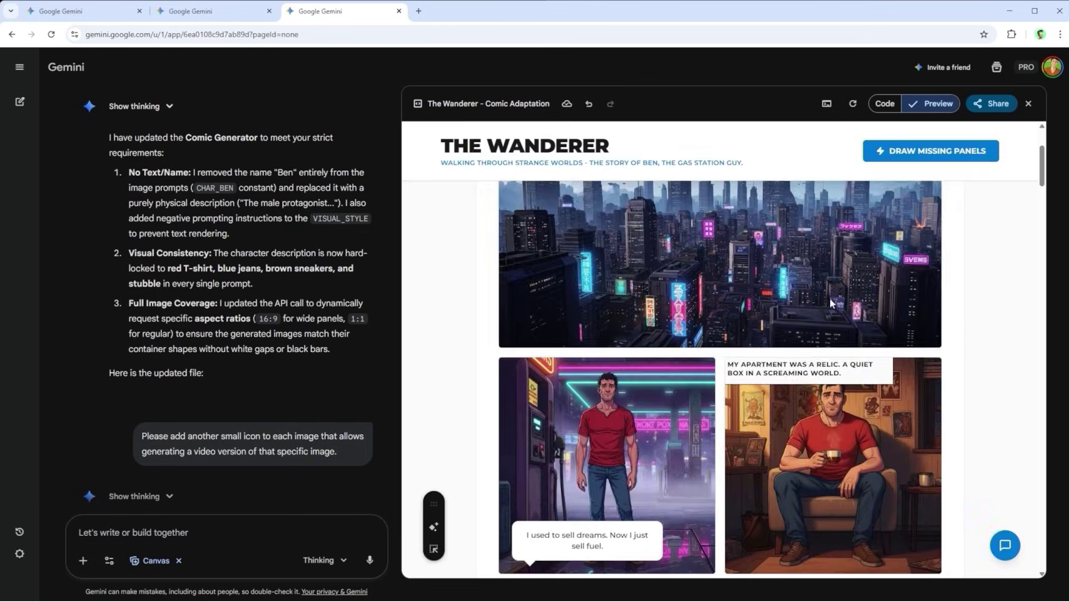
pyautogui.scroll(3, 894, 288)
pyautogui.click(885, 238)
# - Send Ben 'Hi Ben, how are you?' in the character chat, then close it after his reply
pyautogui.click(1005, 546)
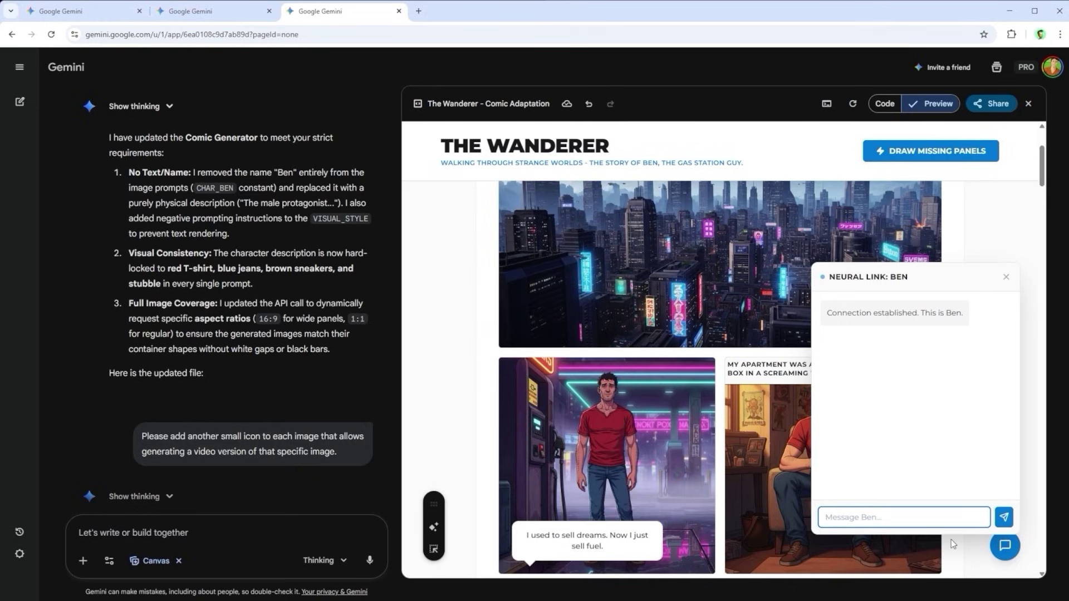
pyautogui.write('Hi Ben, how are you?')
pyautogui.click(1004, 518)
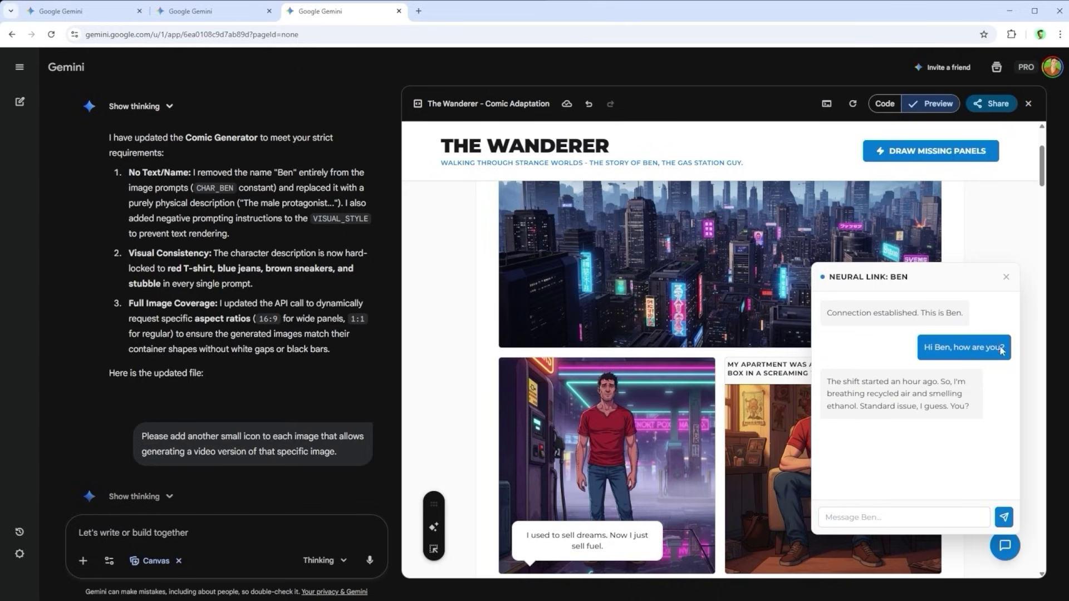
pyautogui.click(1005, 277)
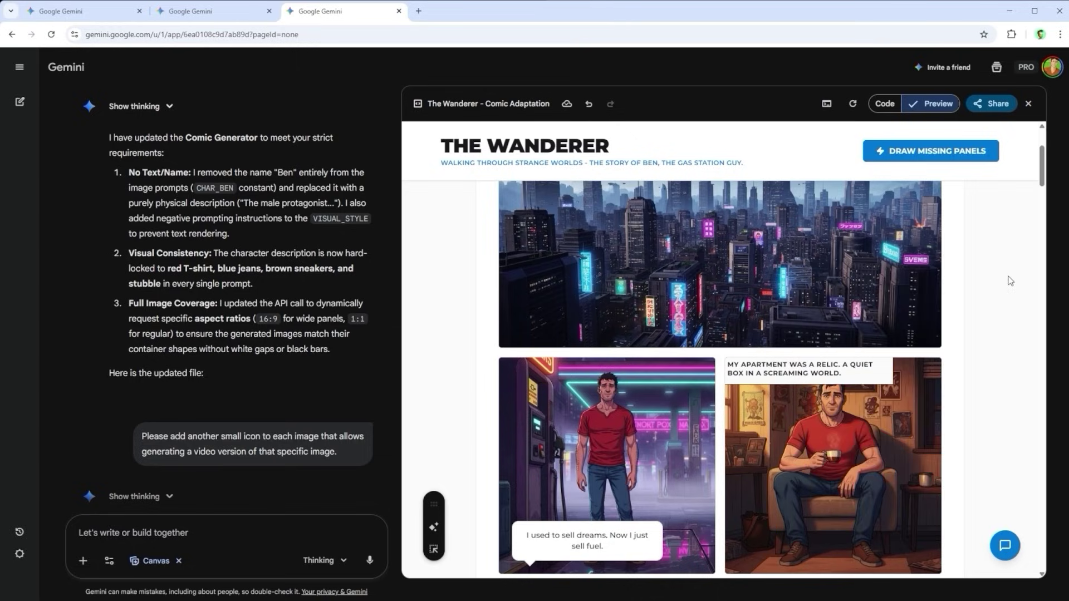
# - Regenerate the Wanderer's apartment panel and animate the opening 2099 city panel as video
pyautogui.click(1005, 546)
pyautogui.click(1006, 278)
pyautogui.scroll(-2, 987, 382)
pyautogui.scroll(-6, 987, 381)
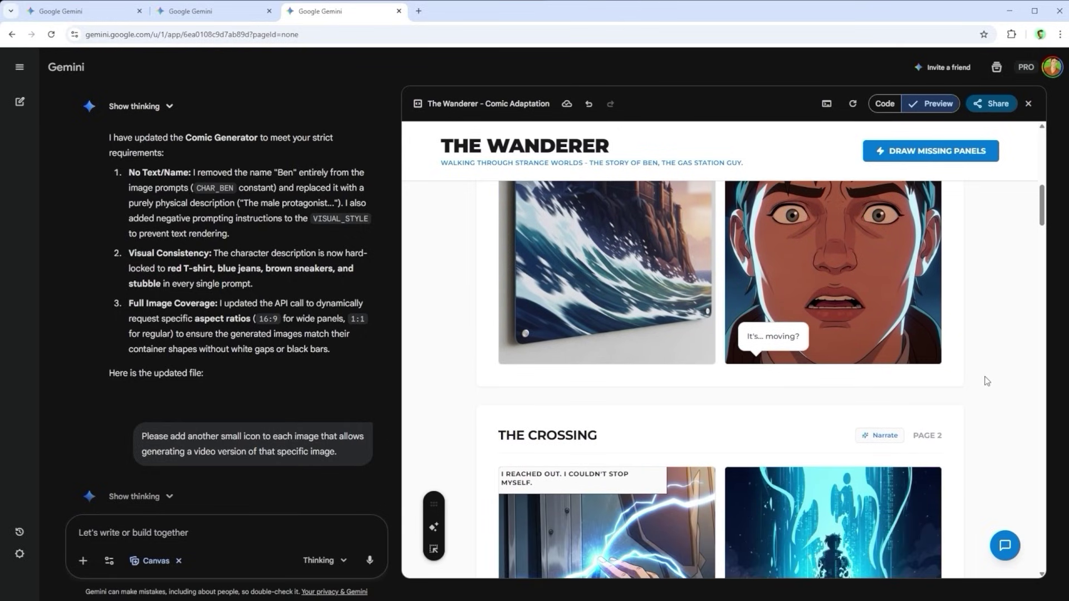
pyautogui.scroll(6, 986, 381)
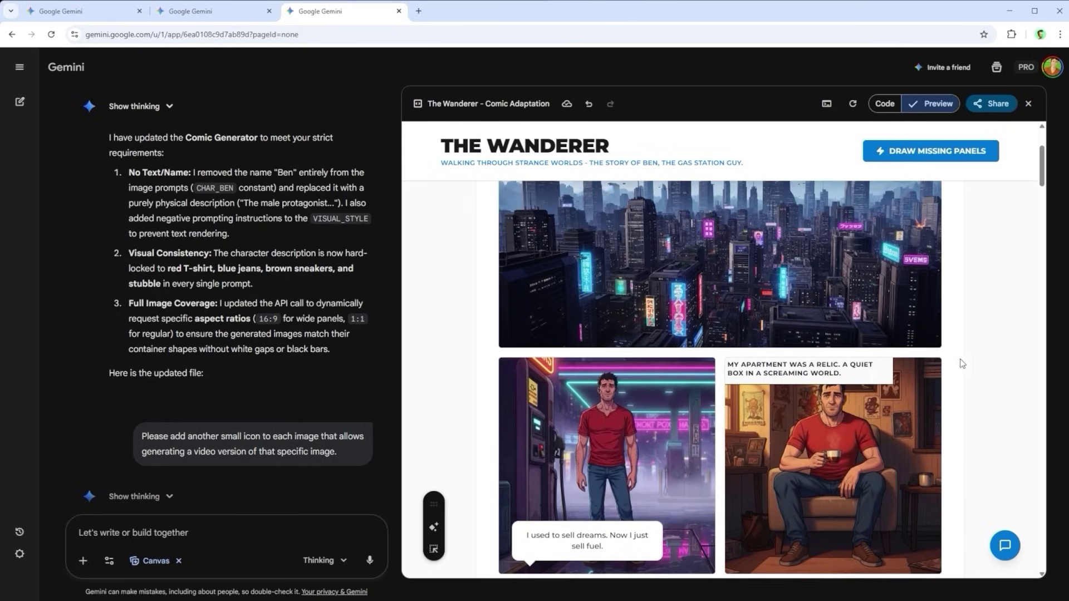
pyautogui.click(880, 374)
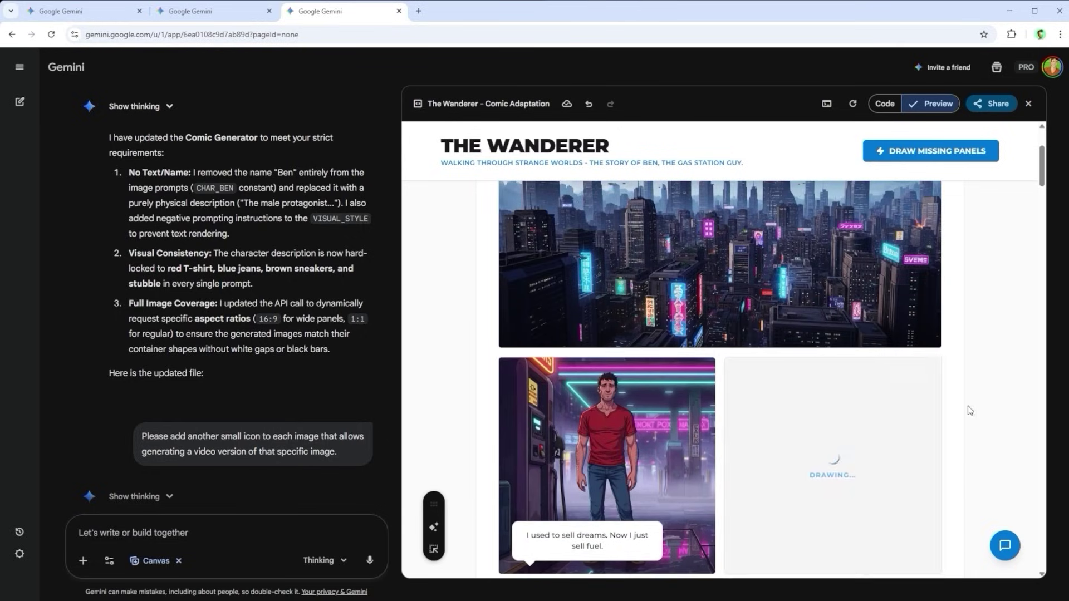
pyautogui.scroll(2, 975, 406)
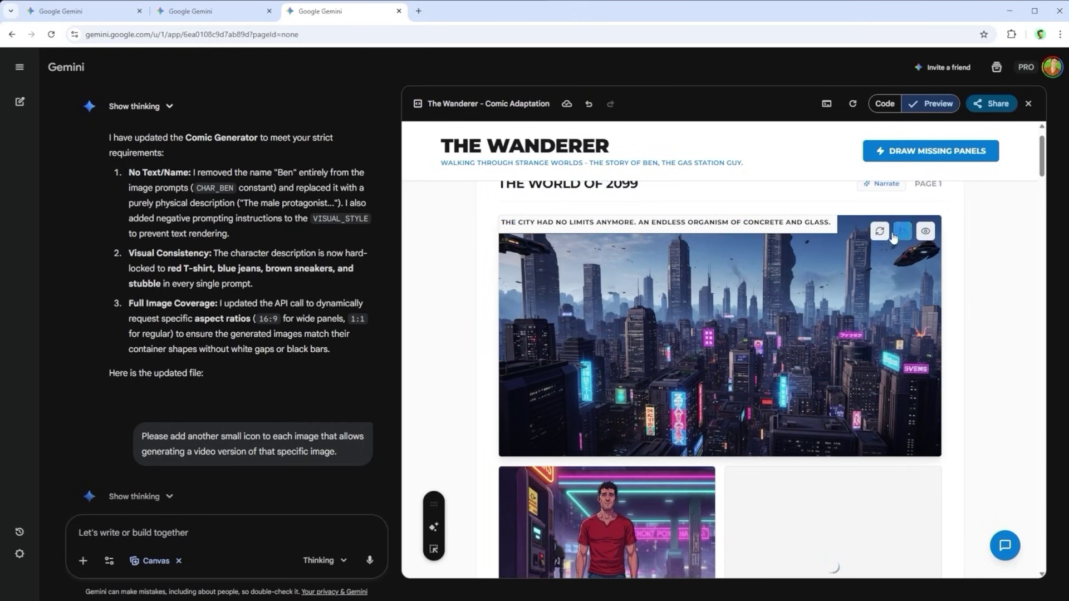
pyautogui.click(891, 234)
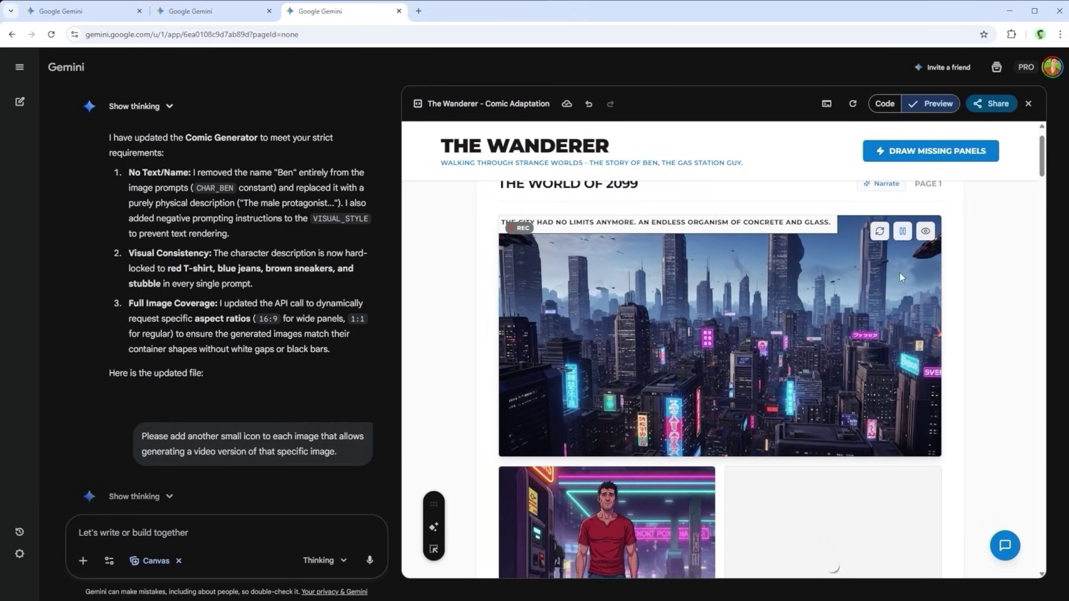
# - Generate page 7 'Closing the Distance' and draw its five missing panels
pyautogui.scroll(-3, 984, 335)
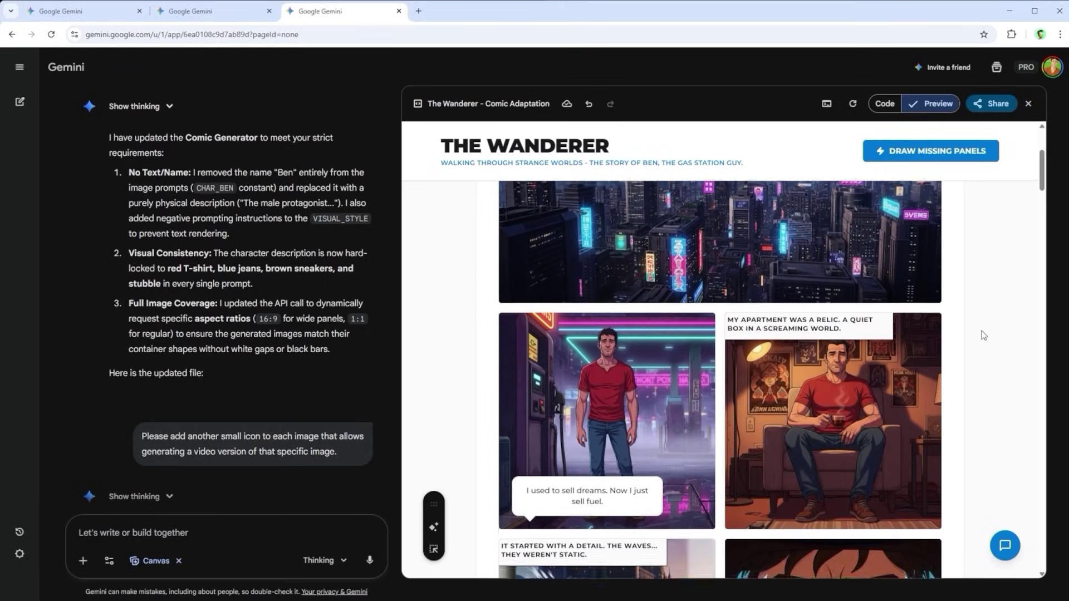
pyautogui.scroll(-12, 984, 335)
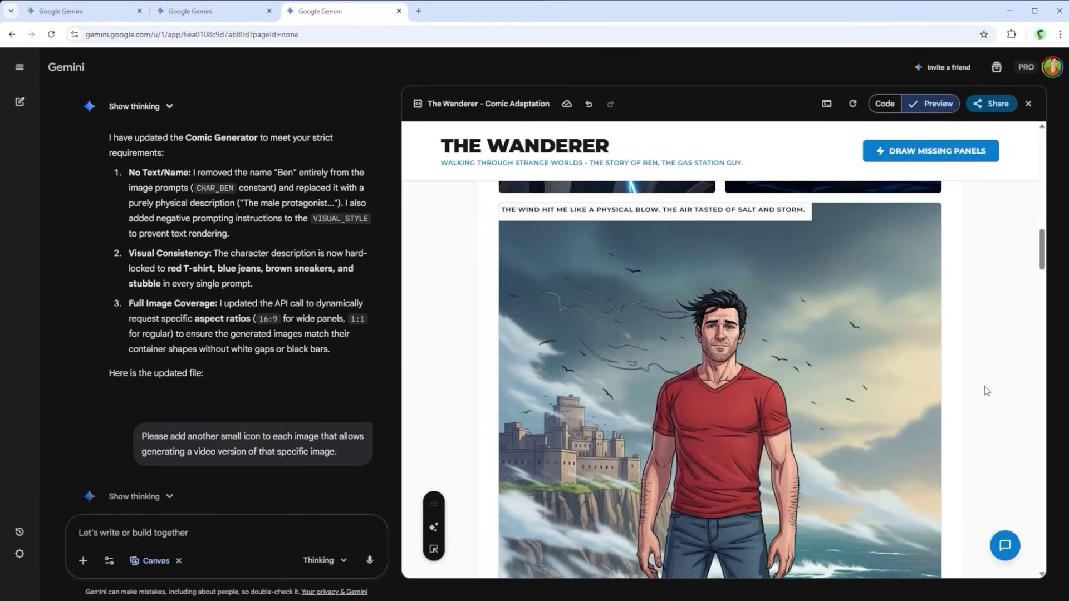
pyautogui.moveTo(1041, 250); pyautogui.dragTo(1044, 536)
pyautogui.scroll(-1, 1044, 536)
pyautogui.click(727, 443)
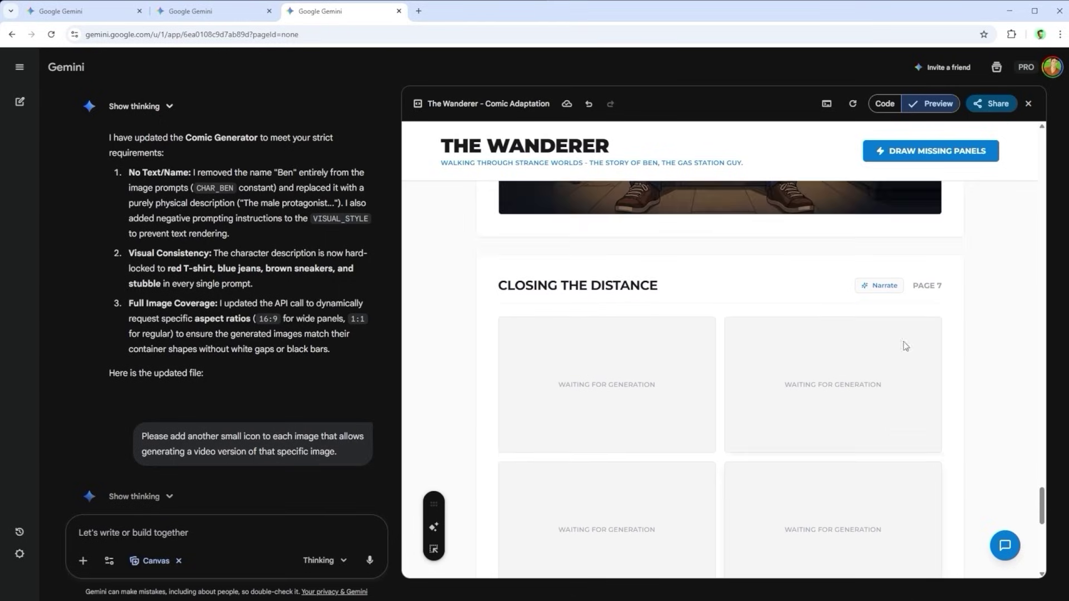
pyautogui.click(927, 154)
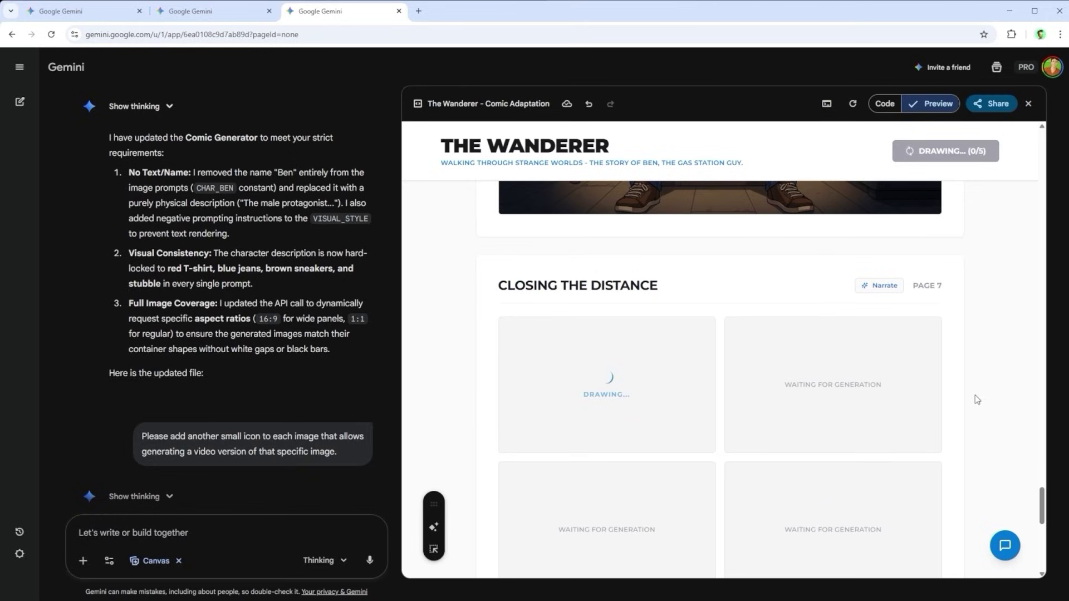
pyautogui.scroll(-6, 974, 397)
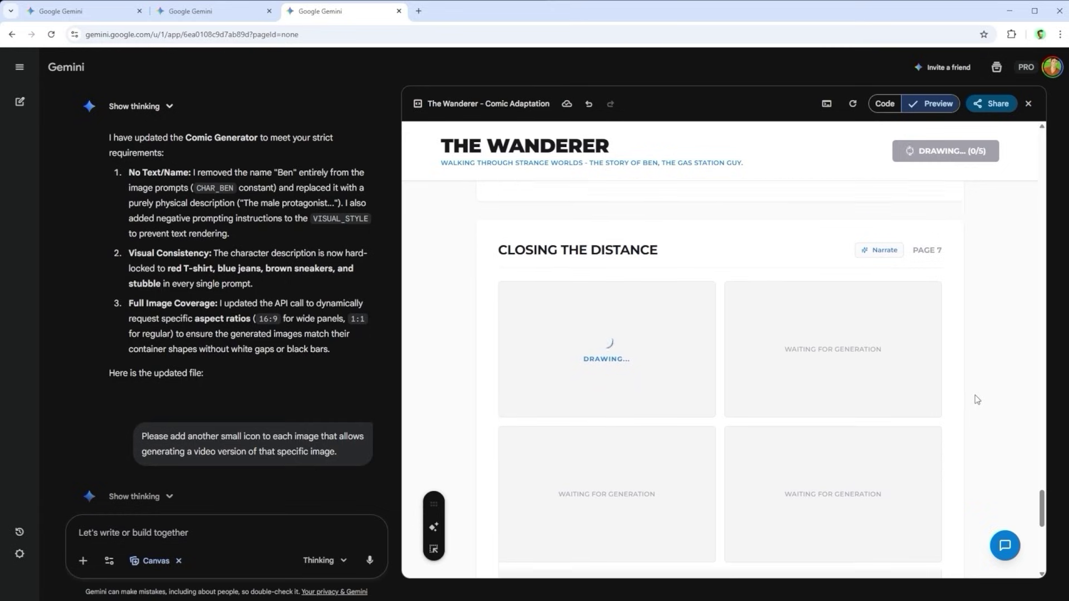
pyautogui.scroll(-1, 974, 403)
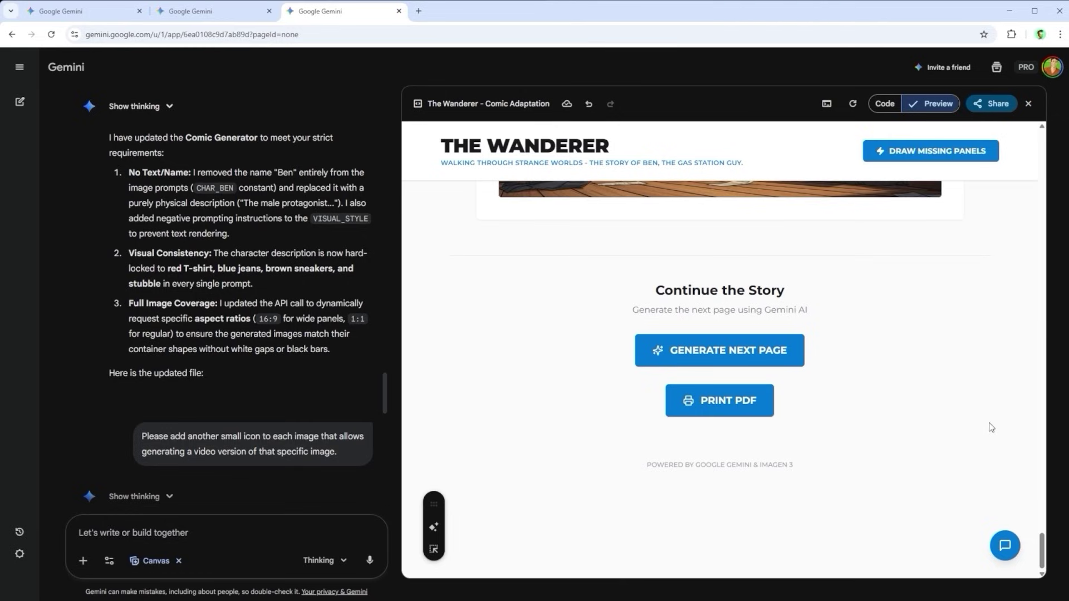
# - Animate the wide vault-door blast panel as a video
pyautogui.scroll(3, 991, 427)
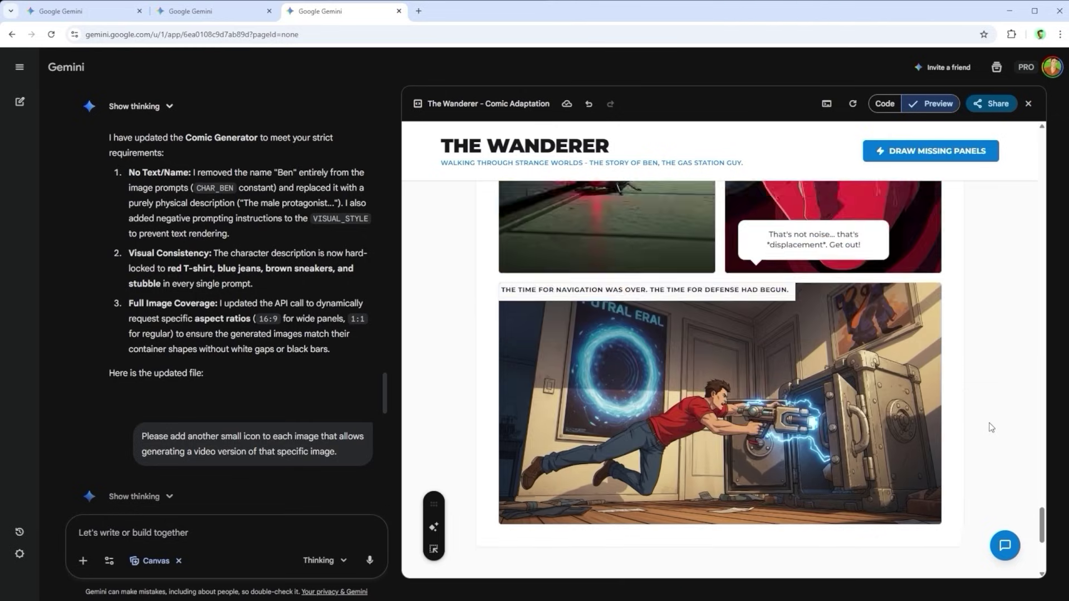
pyautogui.moveTo(881, 345)
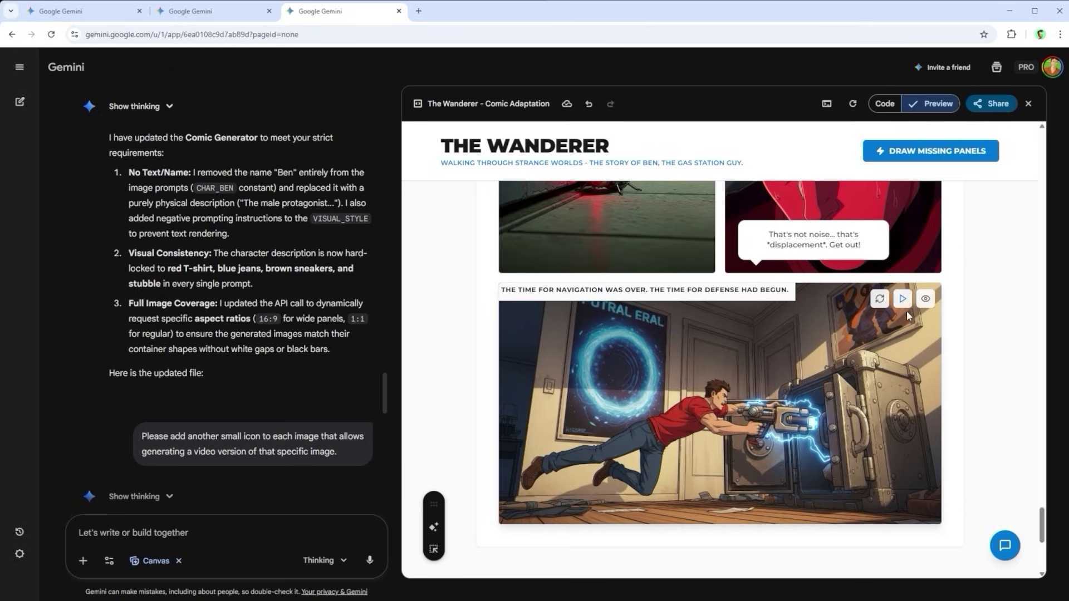
pyautogui.click(903, 300)
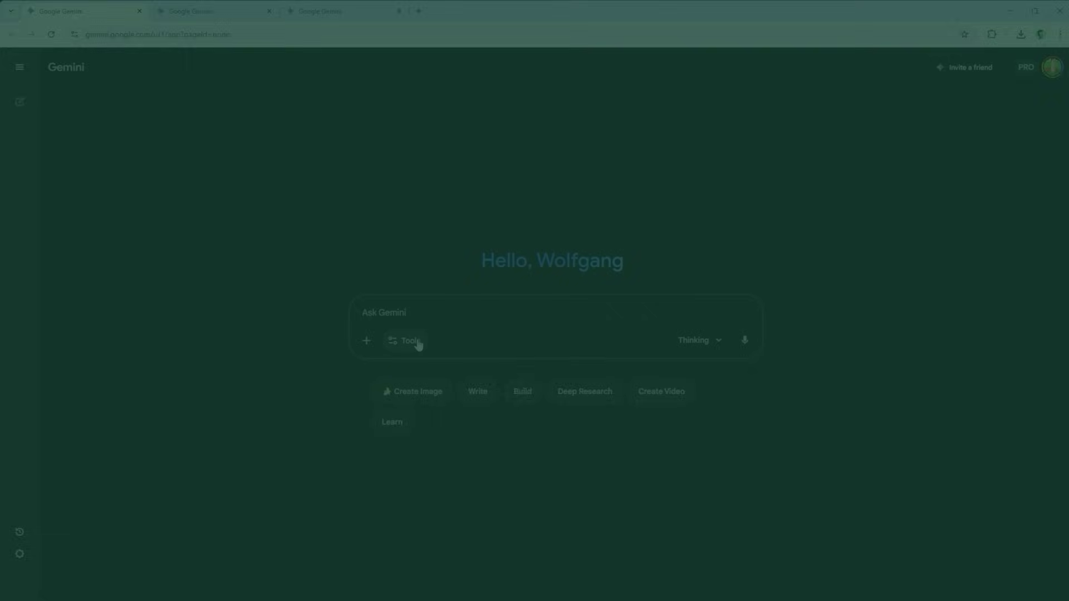
# - Enable Canvas and paste the request for an HTML app simulating step-by-step image-to-vector conversion
pyautogui.click(409, 340)
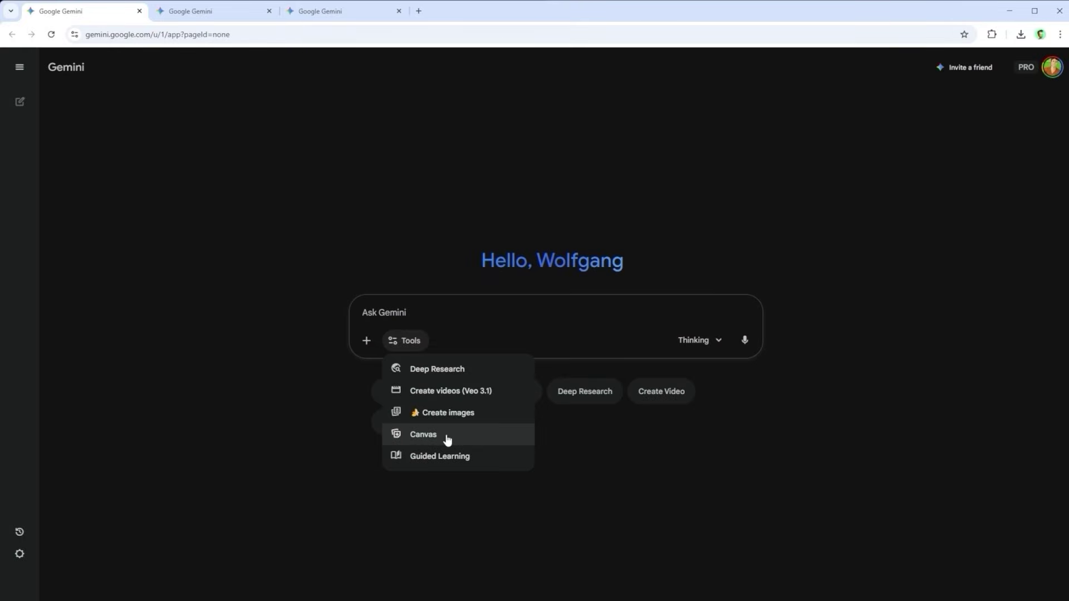
pyautogui.click(446, 439)
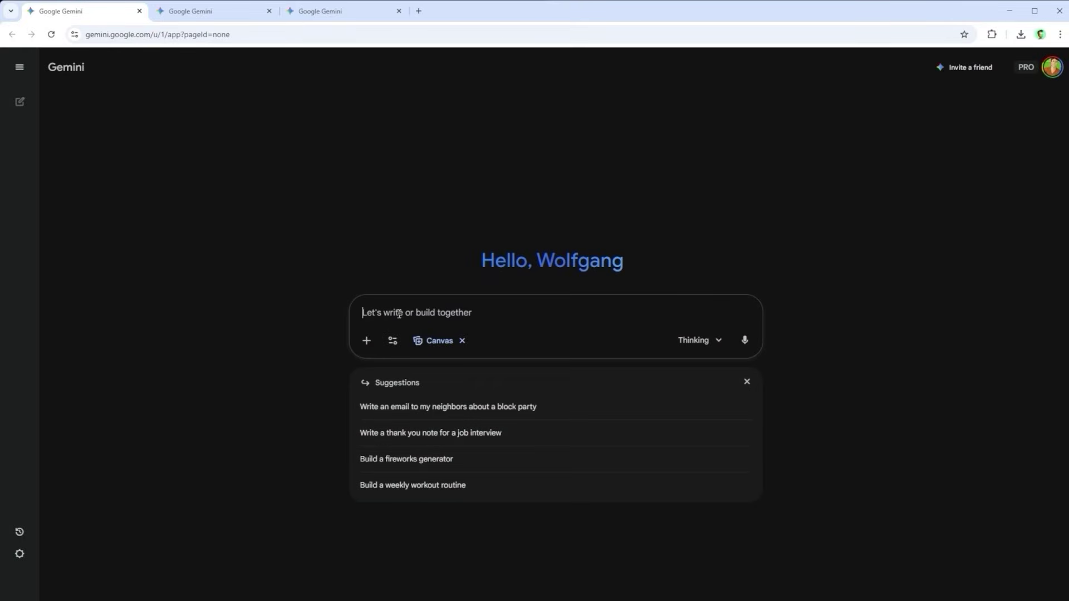
pyautogui.write('Please create a clean and modern web interface that allows the user to upload an image and simulate a step-by-step vector conversion process, including preview states and adjustable parameters. Create a standalone html file.')
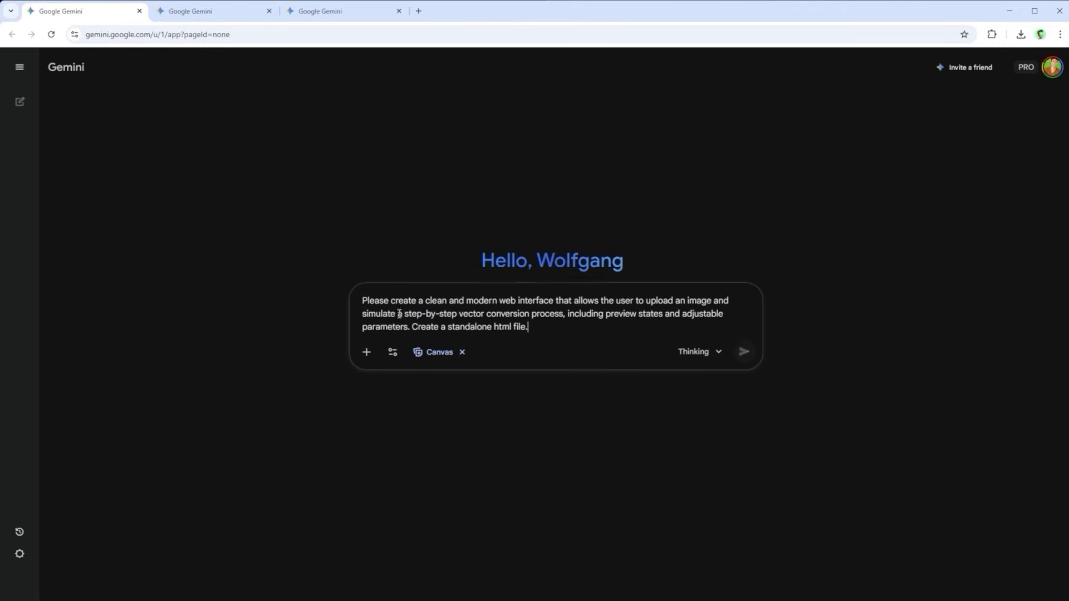
pyautogui.moveTo(529, 325); pyautogui.dragTo(364, 298)
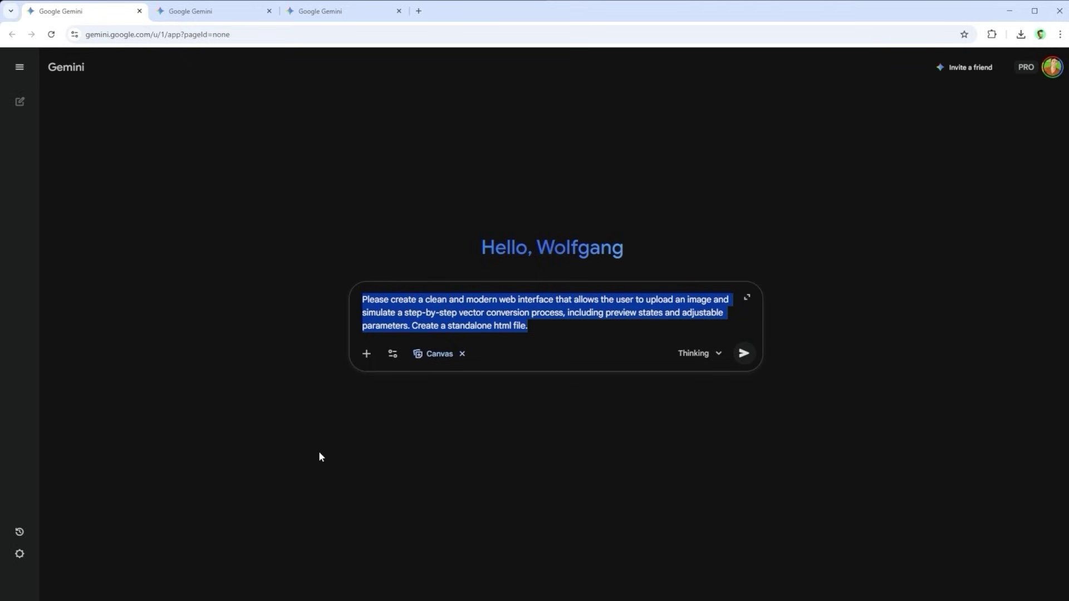
# - Return to the Image to Vector Studio conversation and add the dot over the i of Hi
pyautogui.click(188, 15)
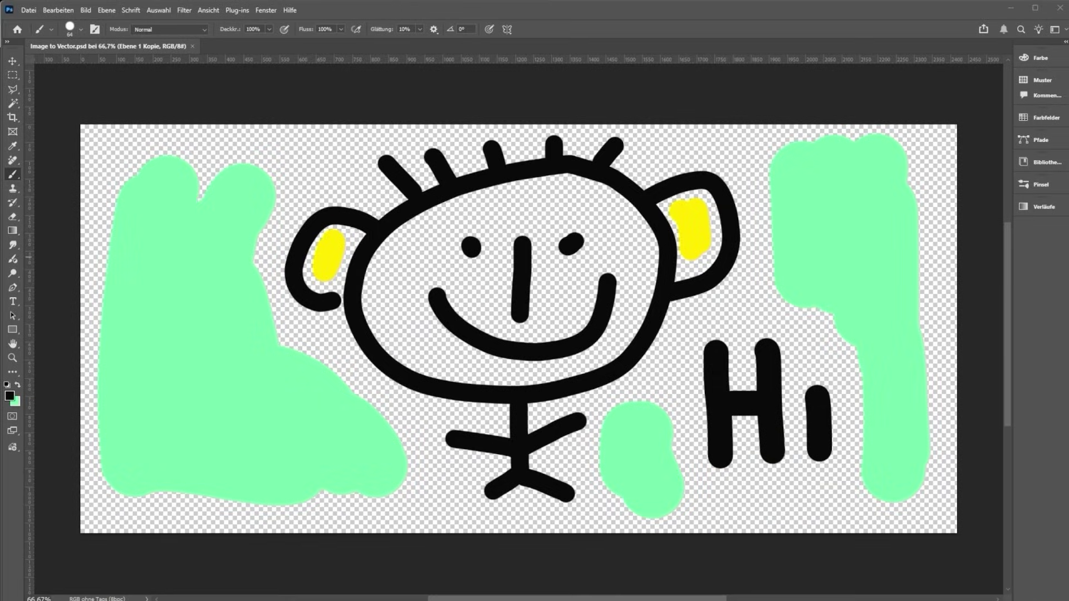
pyautogui.click(814, 355)
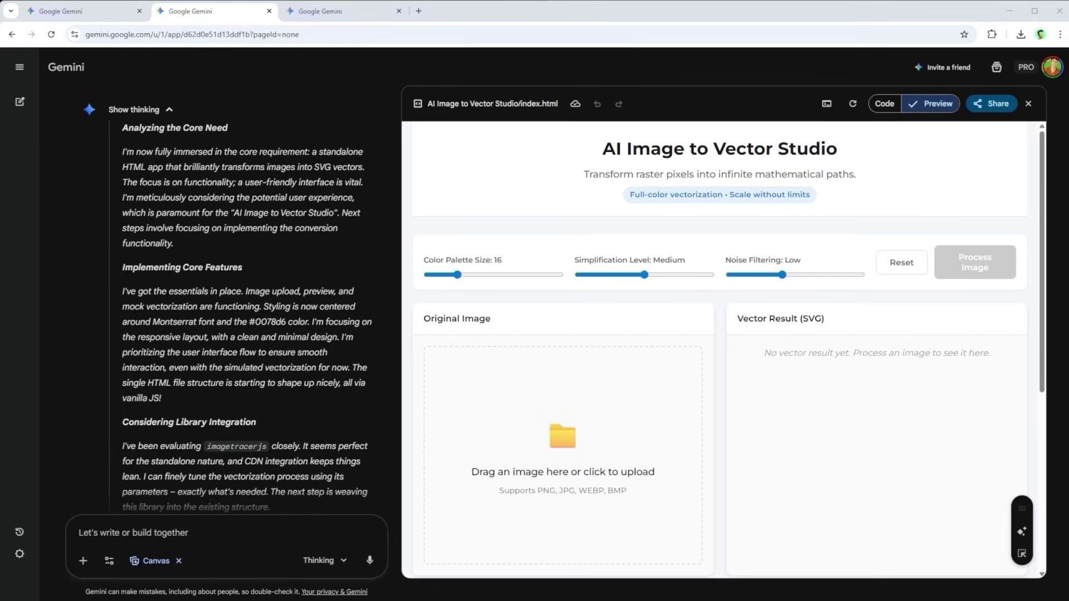
# - Load the Hi smiley drawing, set simplification to High Detail, and process it into an SVG
pyautogui.moveTo(619, 505)
pyautogui.mouseDown()
pyautogui.moveTo(696, 356)
pyautogui.moveTo(564, 438)
pyautogui.mouseUp()
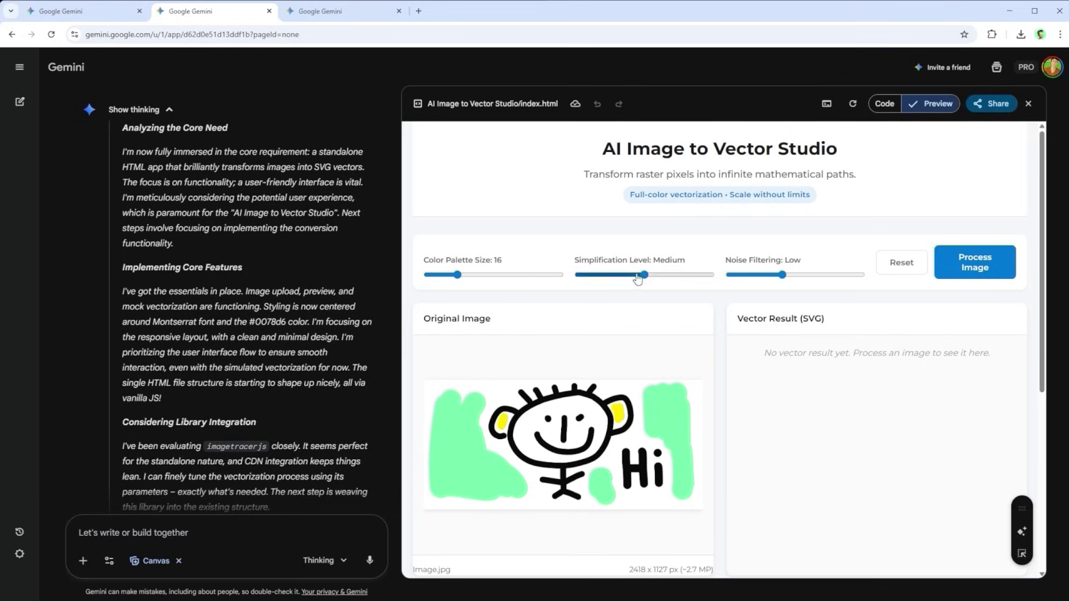
pyautogui.moveTo(642, 276)
pyautogui.mouseDown()
pyautogui.moveTo(612, 277)
pyautogui.moveTo(638, 275)
pyautogui.mouseUp()
pyautogui.click(975, 262)
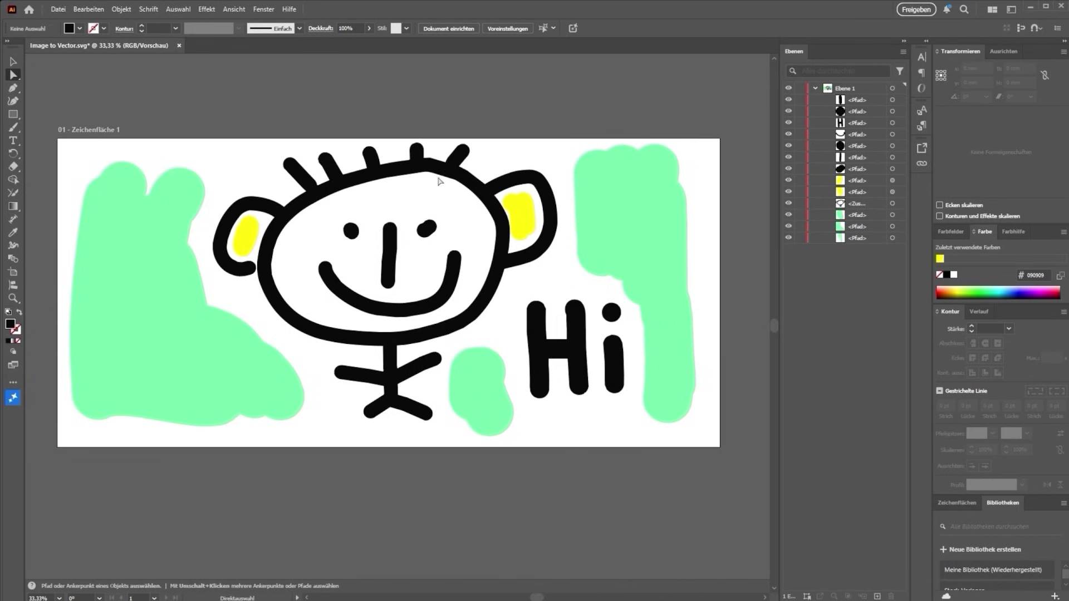
# - Zoom in, select the traced head outline and drag it up and to the right
pyautogui.scroll(8, 438, 181)
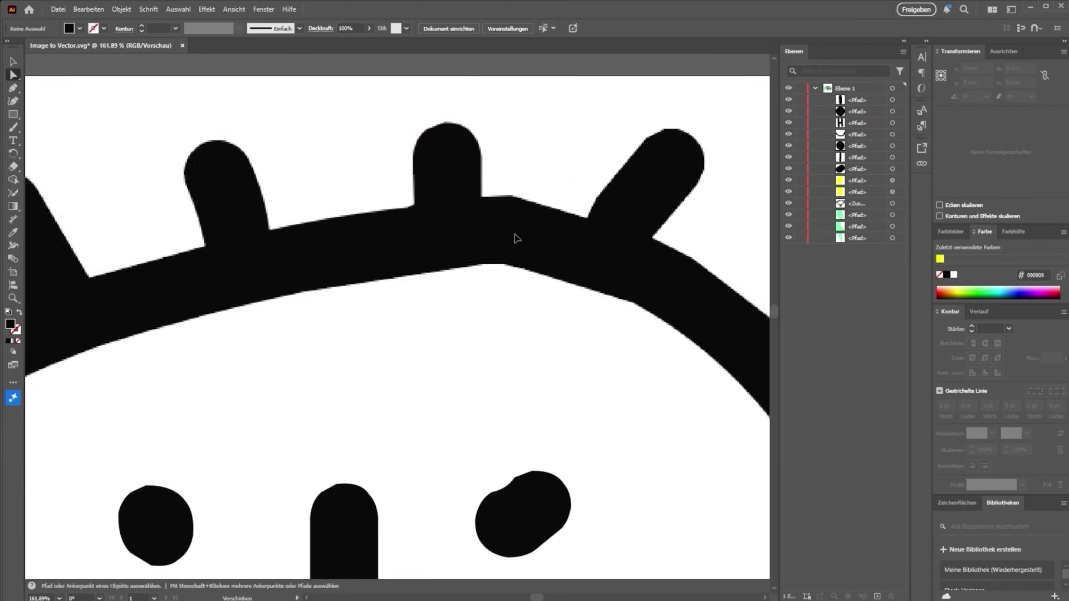
pyautogui.scroll(-4, 506, 244)
pyautogui.click(463, 239)
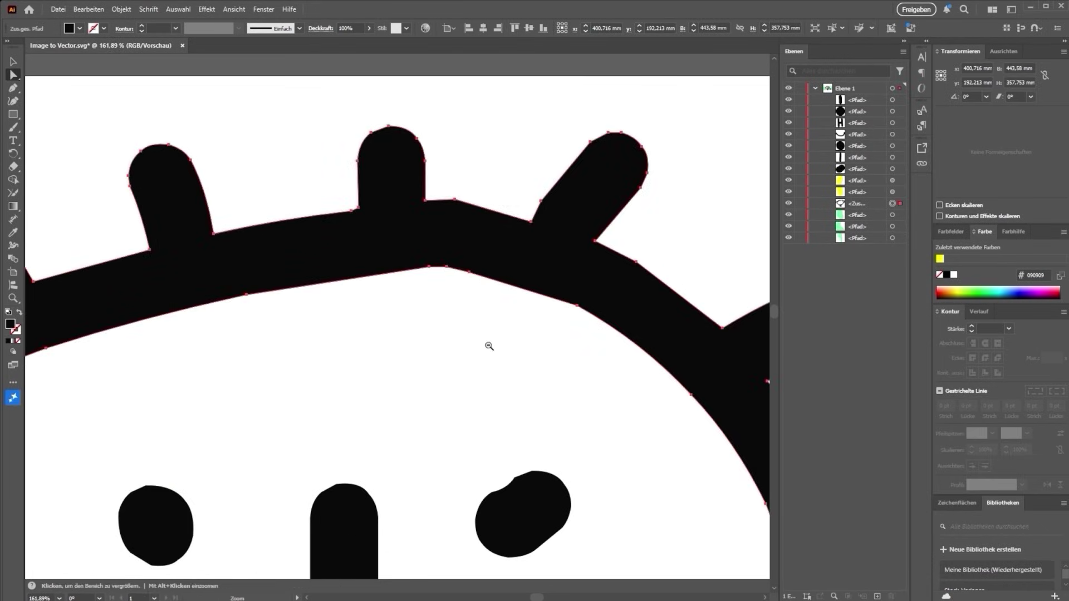
pyautogui.scroll(3, 489, 345)
pyautogui.scroll(-4, 489, 346)
pyautogui.hscroll(-5, 543, 162)
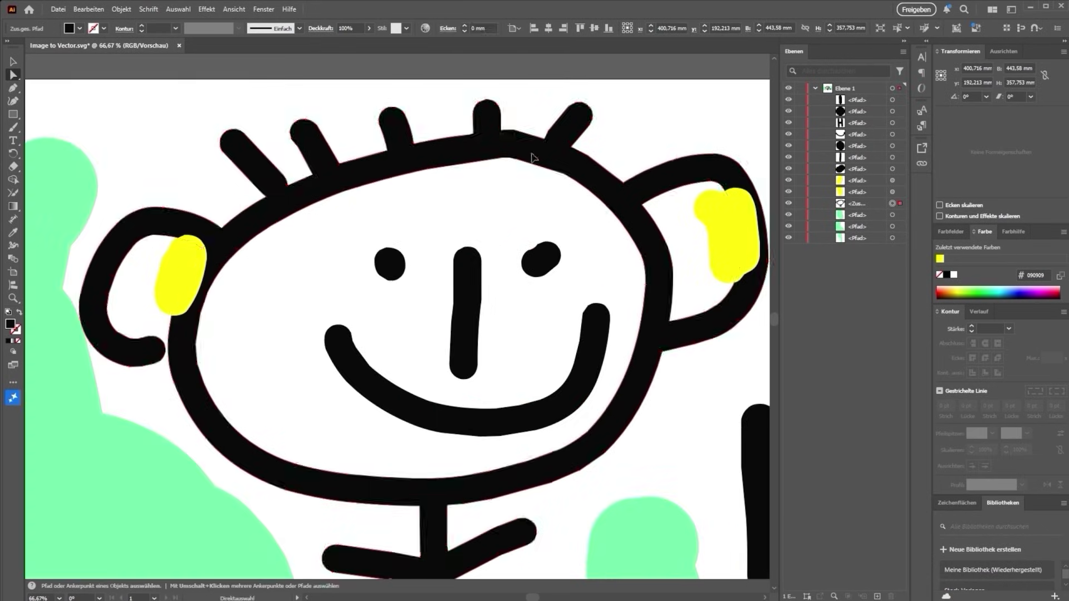
pyautogui.moveTo(543, 161); pyautogui.dragTo(575, 141)
# - Drag the two green blobs and the right-ear yellow blob toward the face
pyautogui.moveTo(175, 468); pyautogui.dragTo(310, 378)
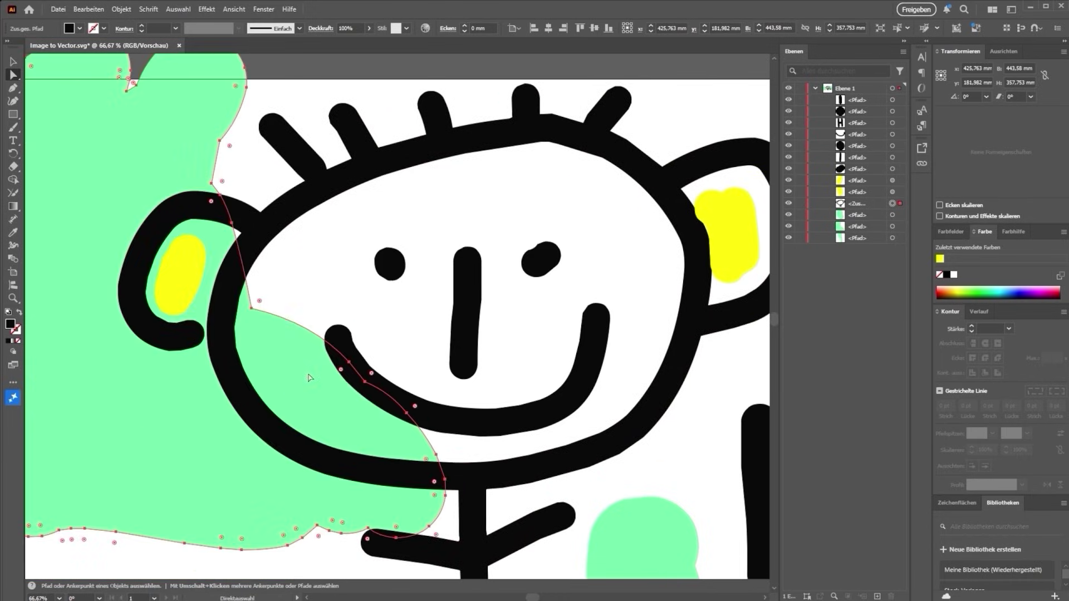
pyautogui.moveTo(649, 546); pyautogui.dragTo(527, 245)
pyautogui.moveTo(707, 223); pyautogui.dragTo(569, 231)
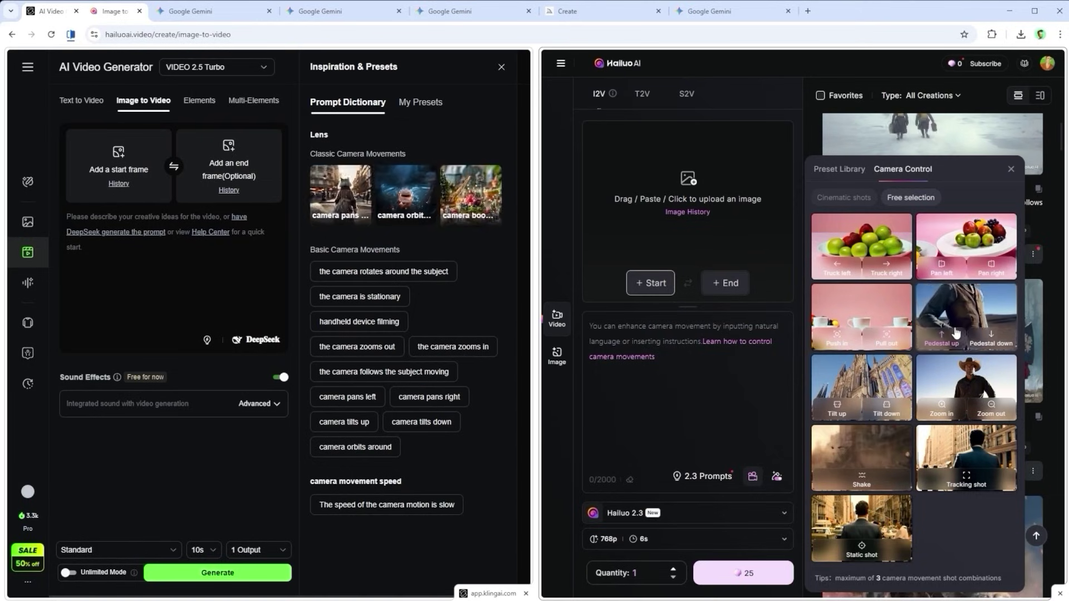
# - Switch the fresh Gemini page to the Thinking with 3 Pro model
pyautogui.click(182, 12)
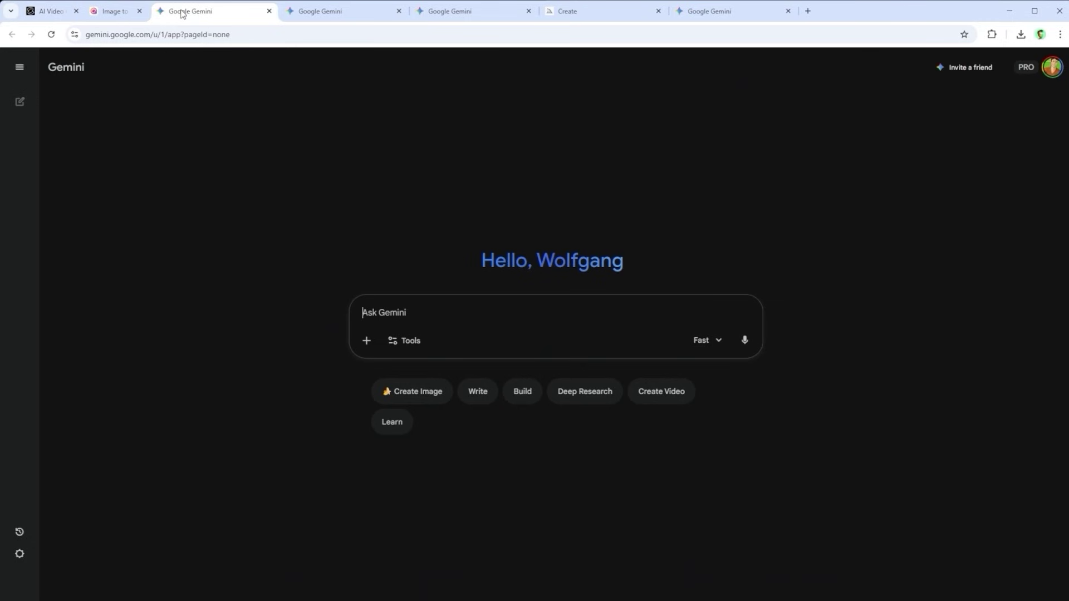
pyautogui.click(720, 344)
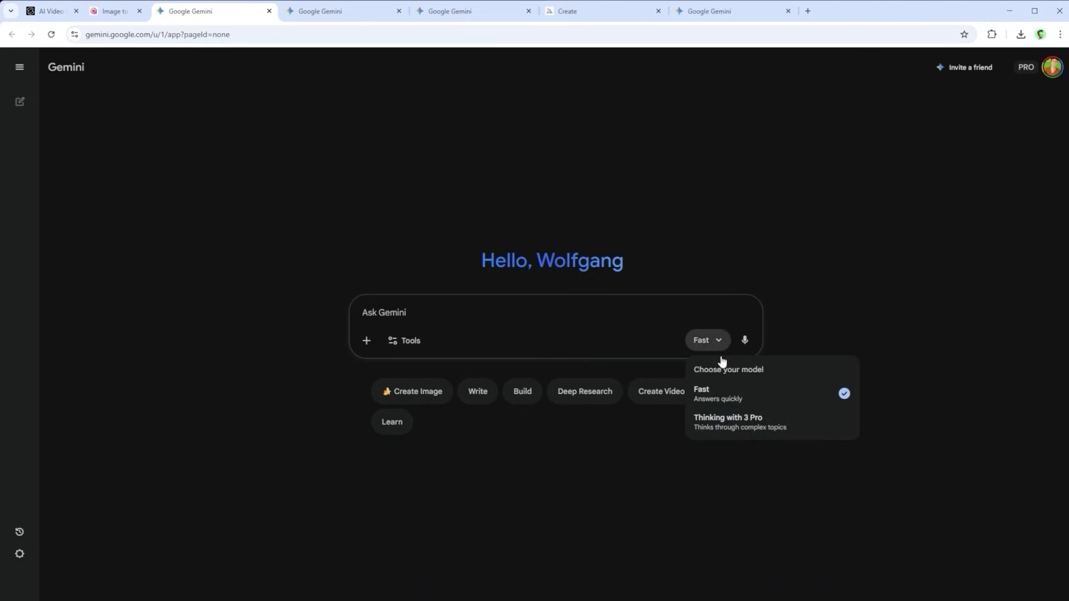
pyautogui.click(737, 421)
# - Enable Canvas and paste the camera angle, height, position and movement library prompt
pyautogui.click(411, 342)
pyautogui.click(429, 432)
pyautogui.write('Please create a web application that displays a structured library of camera angles, camera heights, camera positions, and camera movements for use in AI video prompts. Include categories, examples, and a clean UI. Create a standalone html file.')
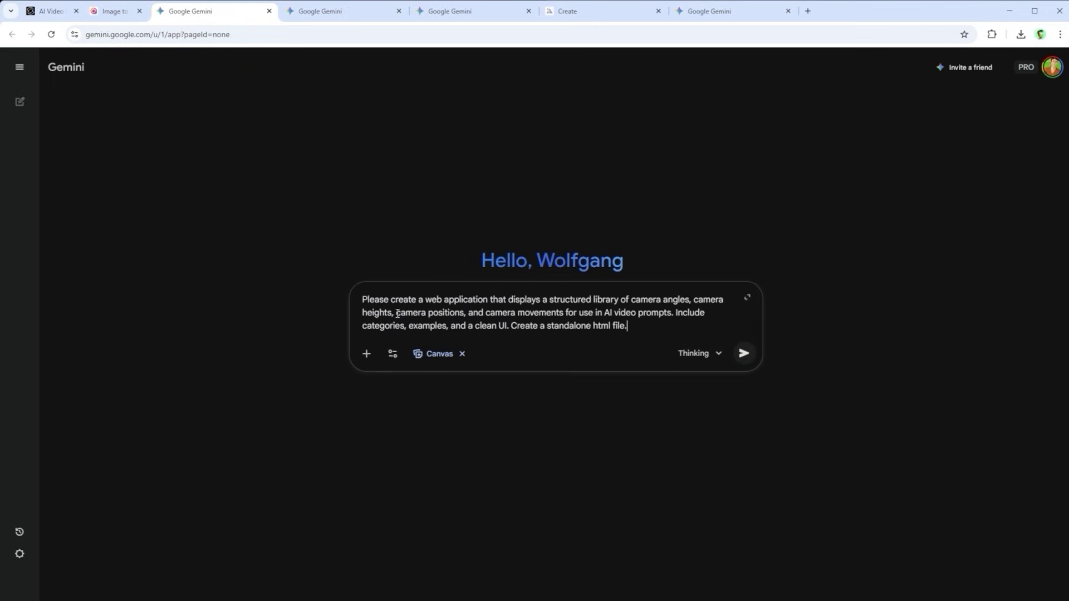
pyautogui.moveTo(644, 330); pyautogui.dragTo(362, 295)
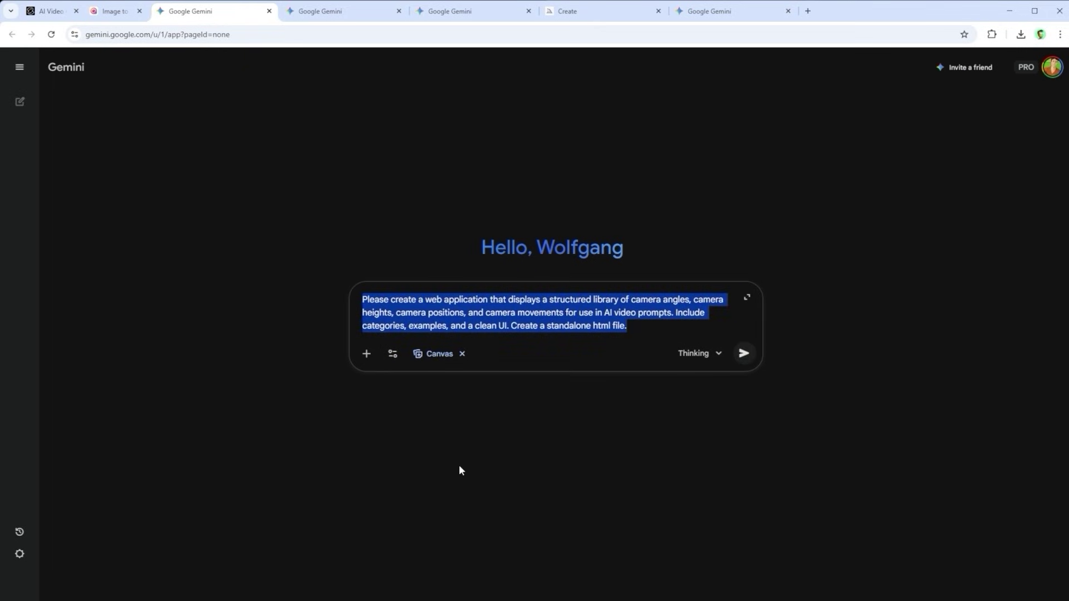
# - Open the Camera Angles & Movements Guide and scroll through its categories down to Movements
pyautogui.click(329, 14)
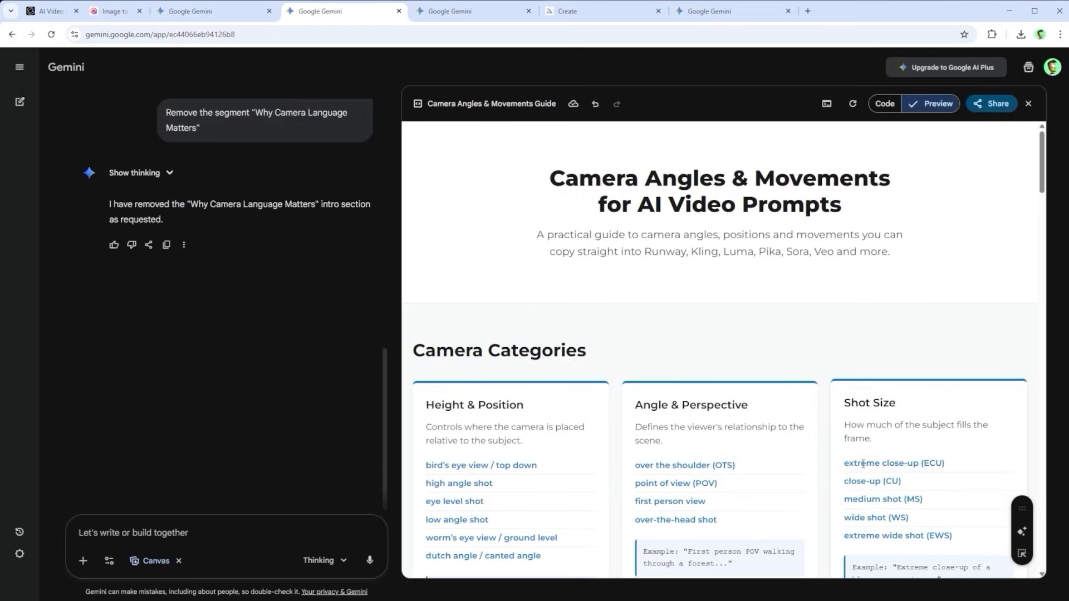
pyautogui.moveTo(841, 207); pyautogui.dragTo(550, 168)
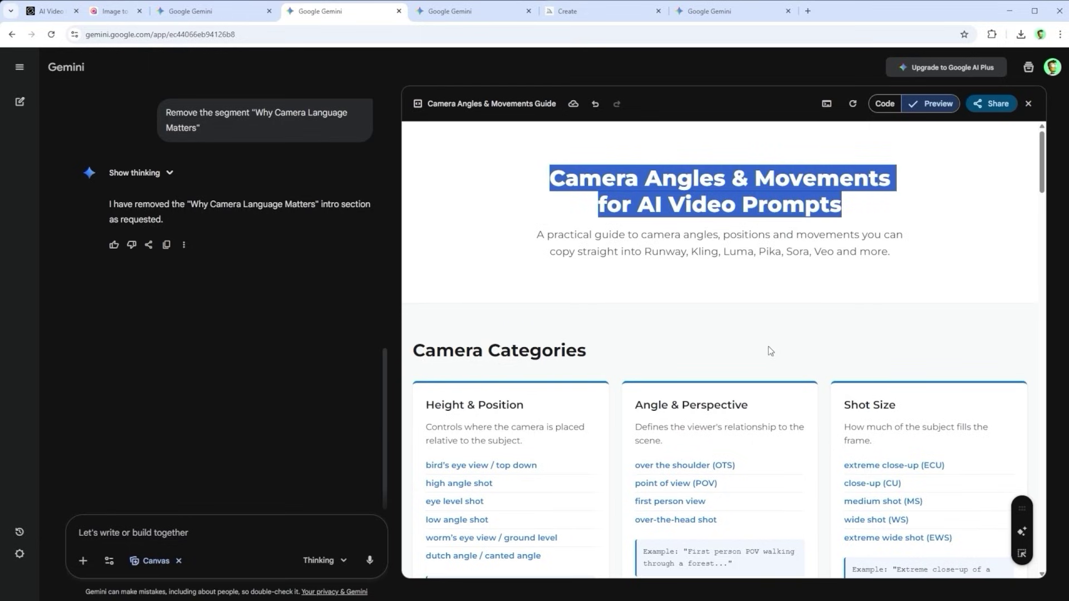
pyautogui.click(844, 292)
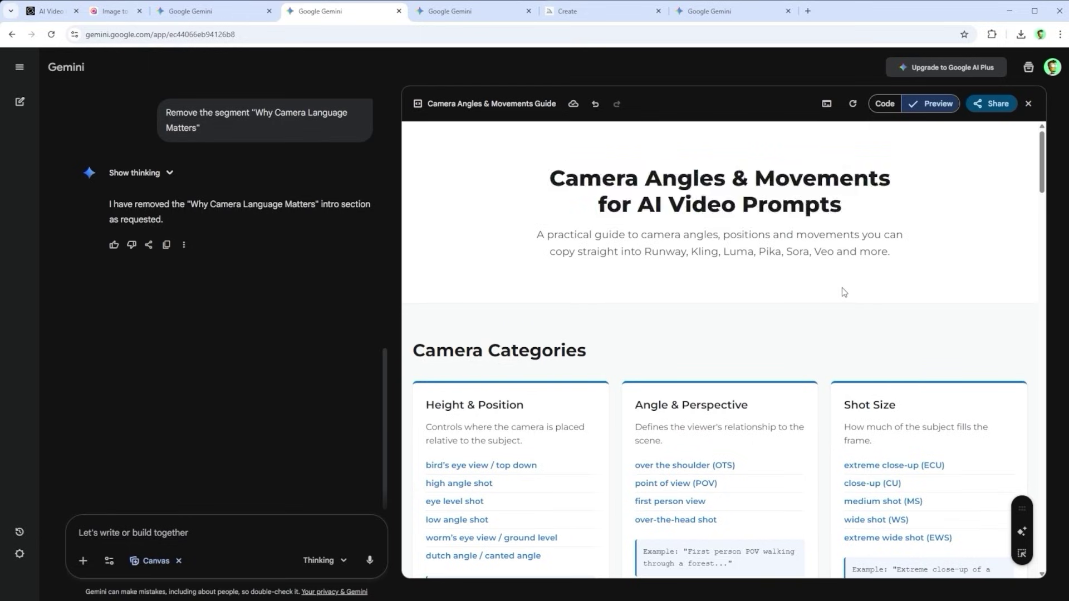
pyautogui.scroll(-3, 844, 292)
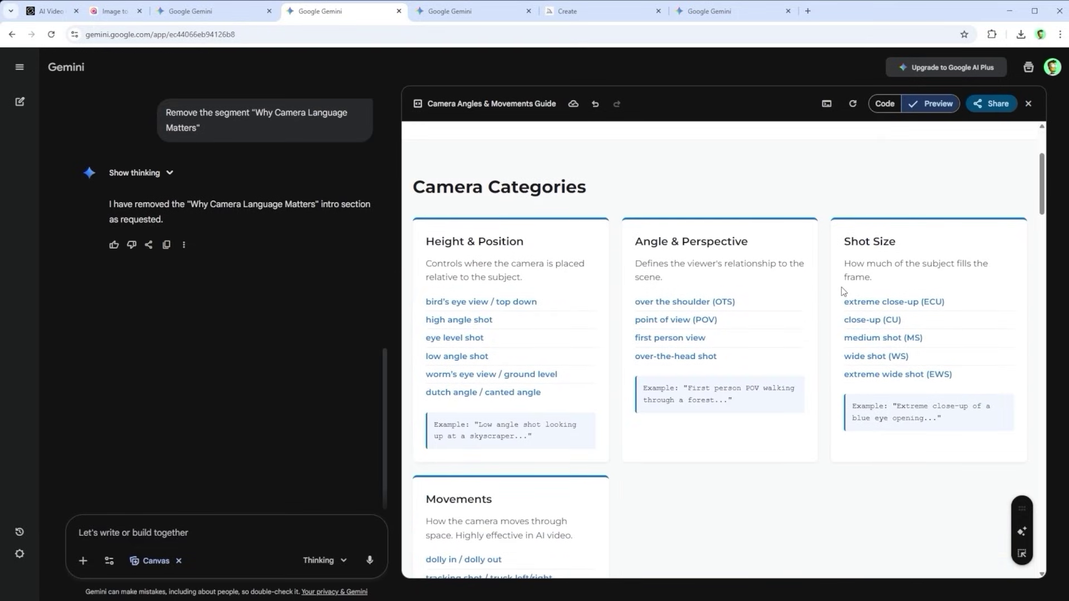
pyautogui.scroll(-3, 842, 291)
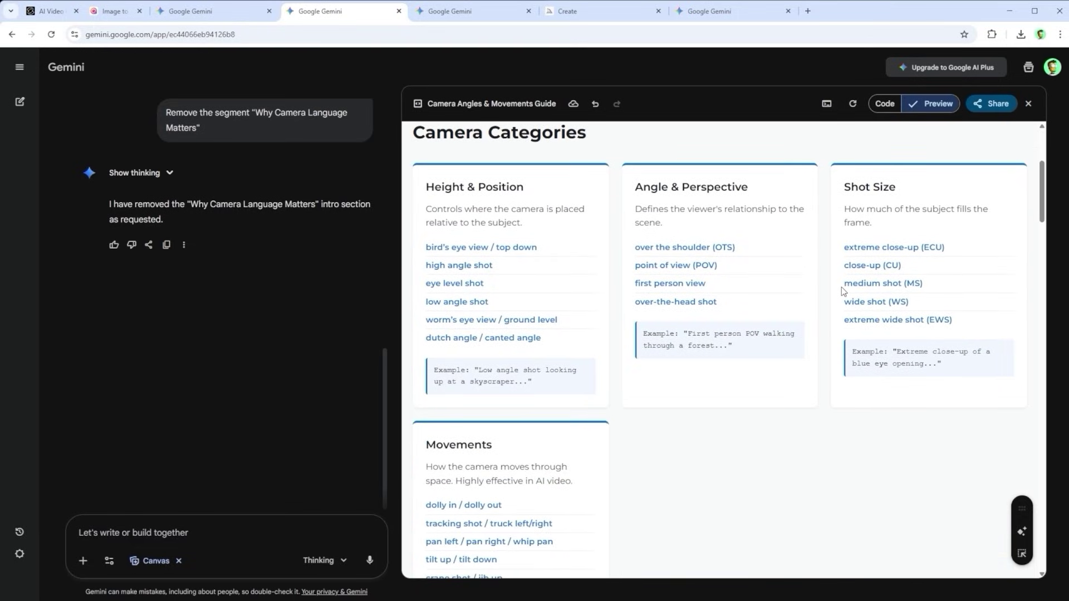
pyautogui.scroll(-1, 842, 291)
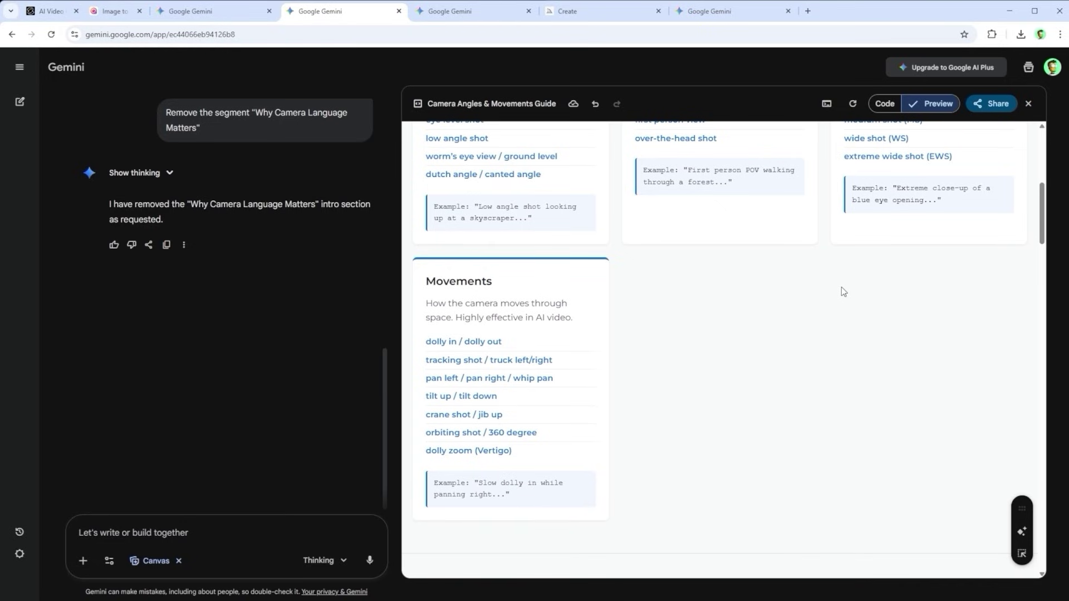
# - Scroll to the AI Creative Studio and highlight the Cinematographer, Storyboarder and Style Guide tools
pyautogui.scroll(-7, 842, 290)
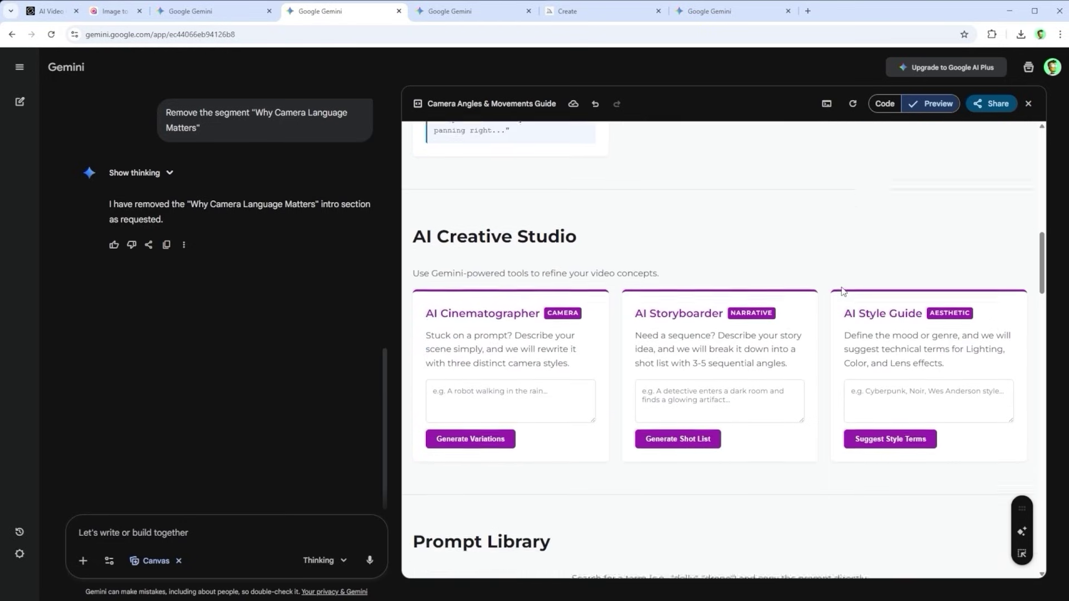
pyautogui.scroll(-1, 842, 291)
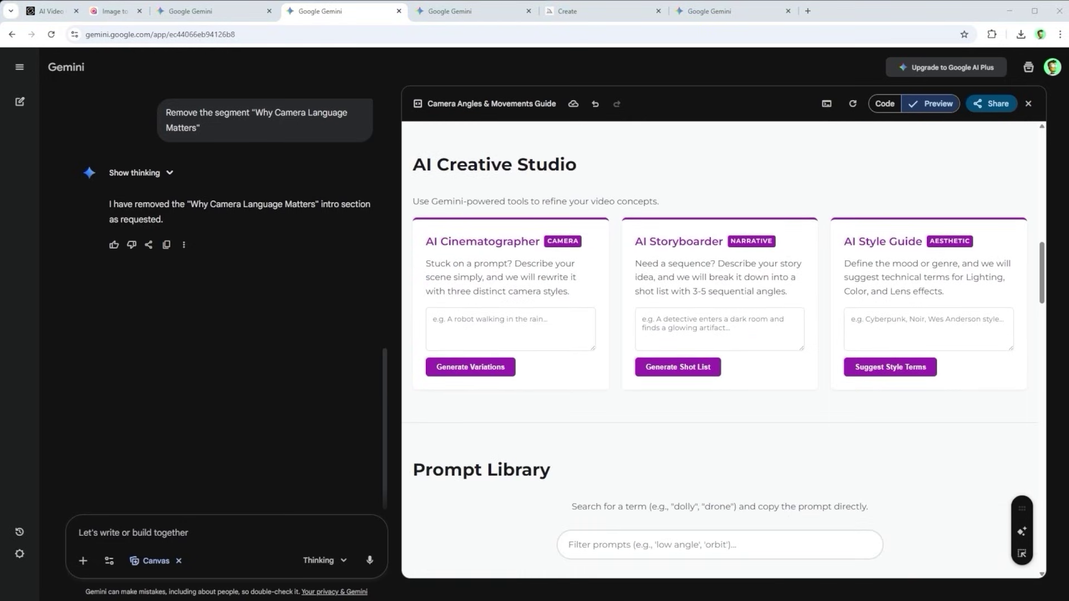
pyautogui.doubleClick(490, 241)
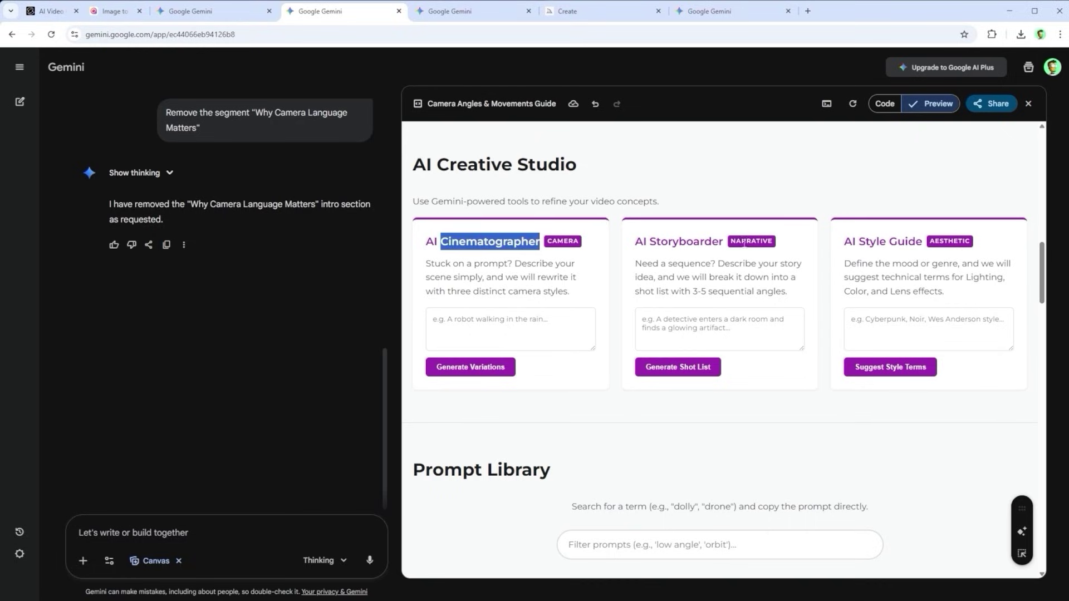
pyautogui.doubleClick(700, 240)
pyautogui.moveTo(922, 240); pyautogui.dragTo(859, 240)
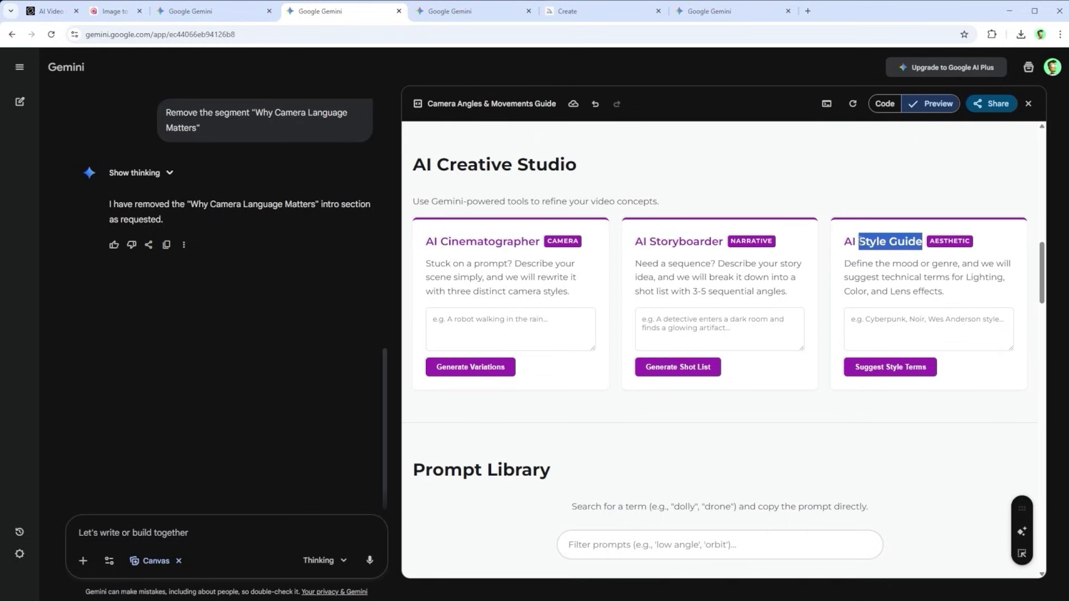
# - Enter 'A mouse in the house' in the Cinematographer and generate camera-style variations
pyautogui.click(459, 320)
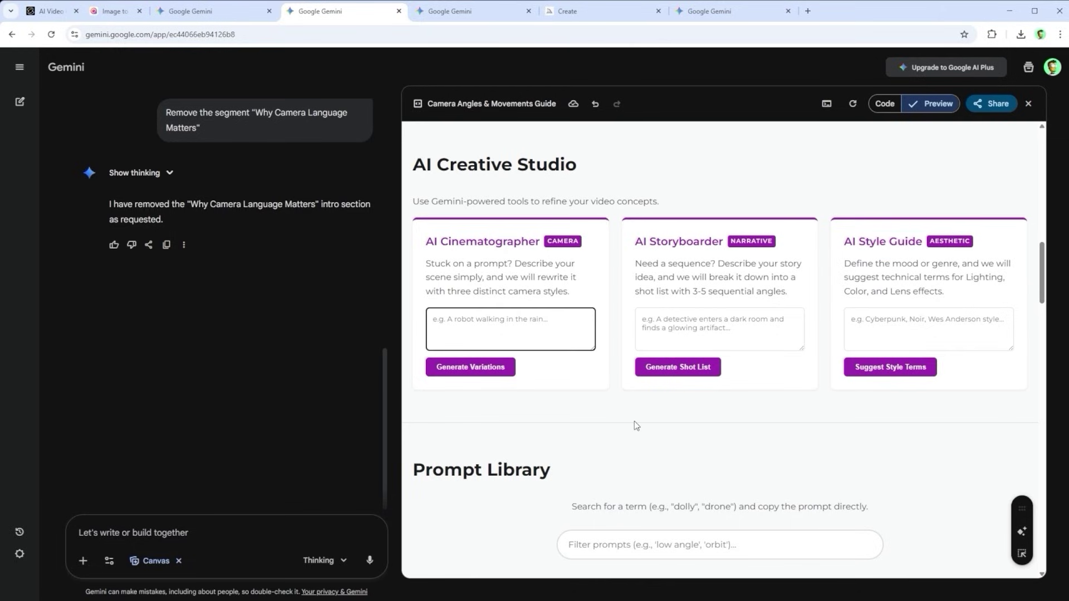
pyautogui.write('A mouse in the house')
pyautogui.click(469, 16)
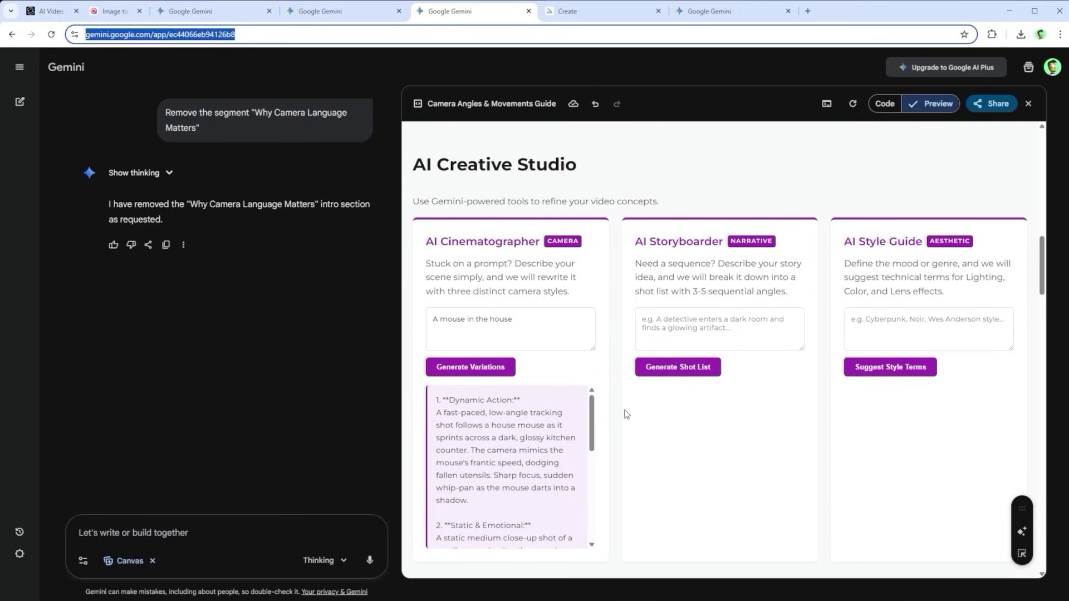
pyautogui.moveTo(592, 412); pyautogui.dragTo(594, 507)
# - In Midjourney, open the mouse images and view the mouse dolly-in video at full size
pyautogui.click(579, 11)
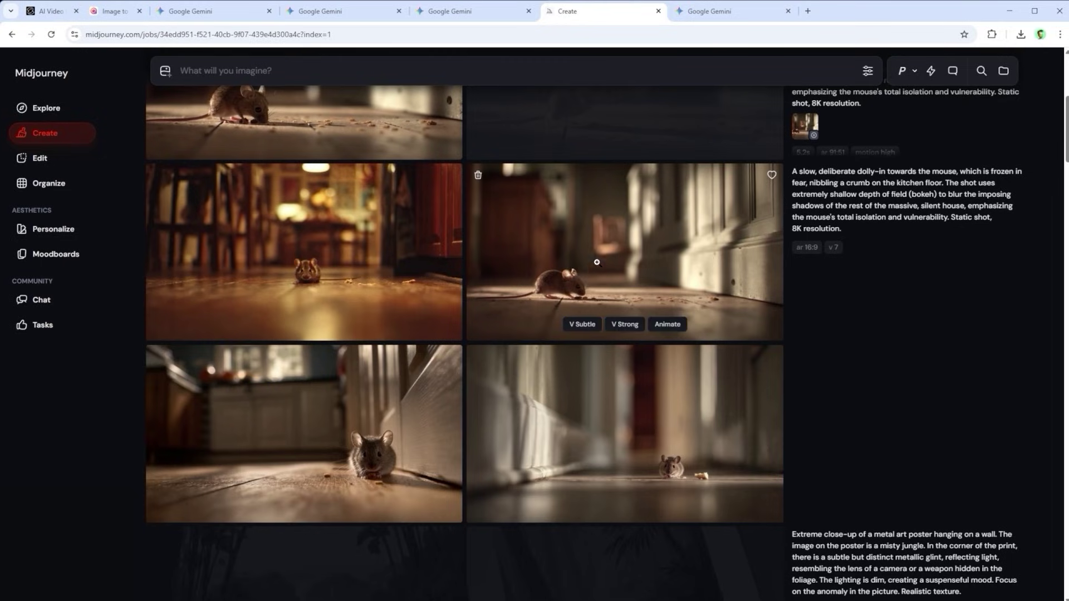
pyautogui.click(582, 277)
pyautogui.click(813, 107)
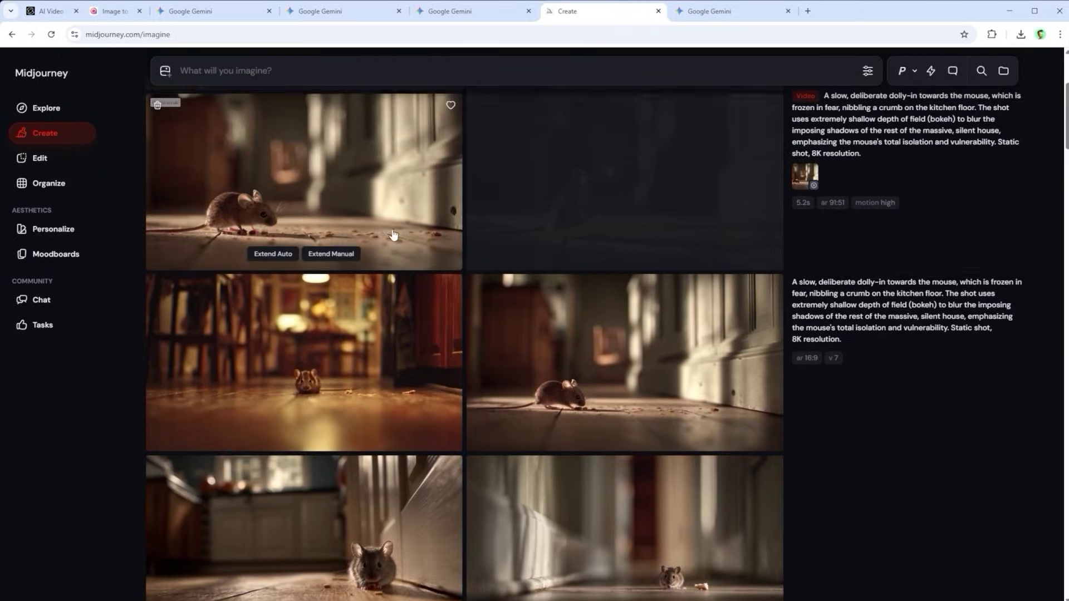
pyautogui.click(362, 222)
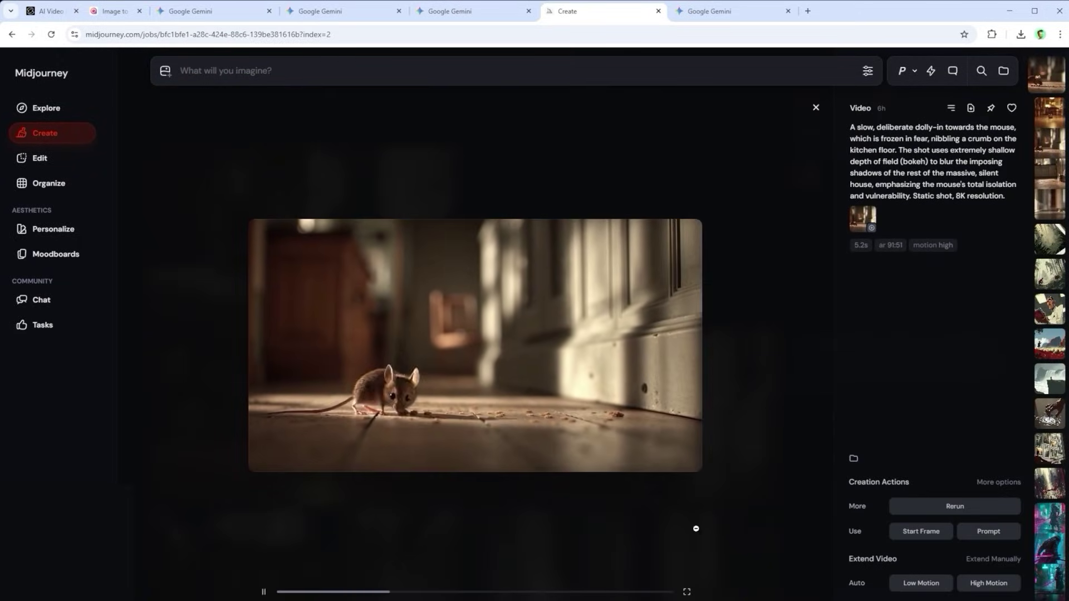
pyautogui.click(725, 13)
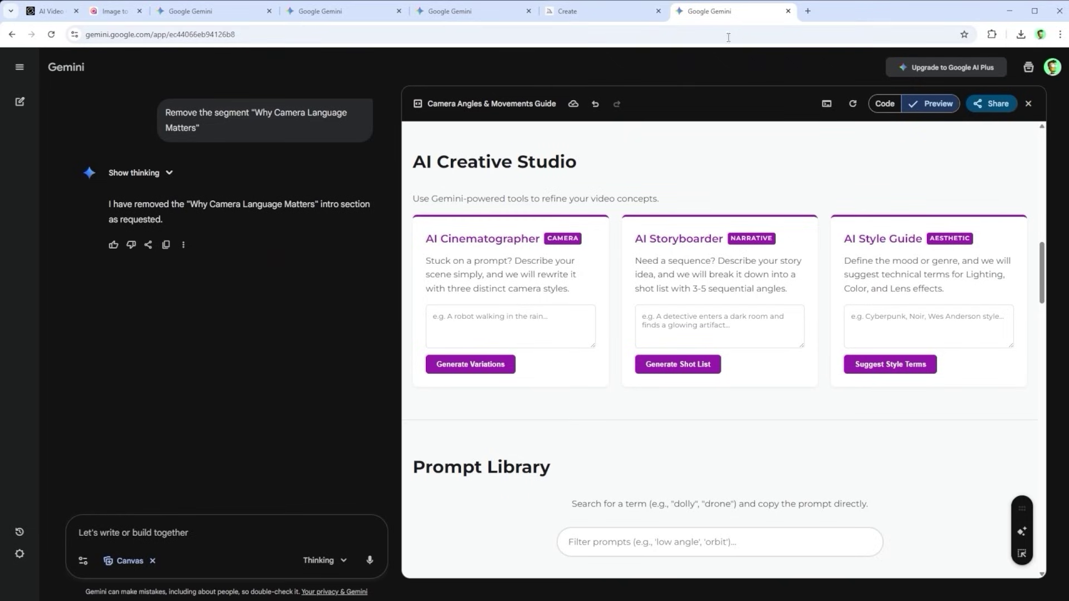
pyautogui.scroll(-3, 822, 428)
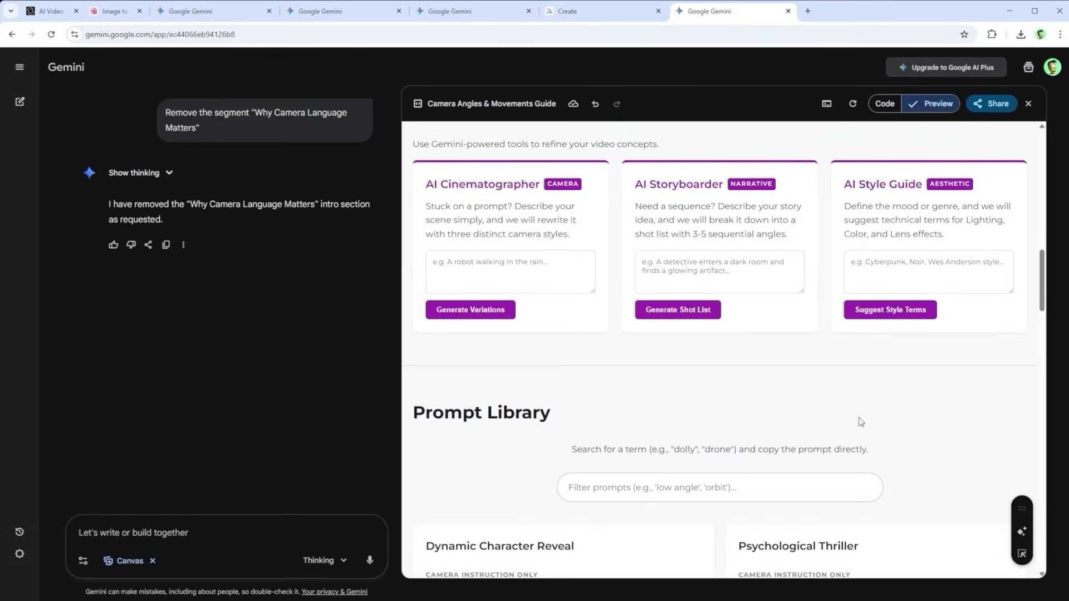
pyautogui.scroll(-2, 885, 414)
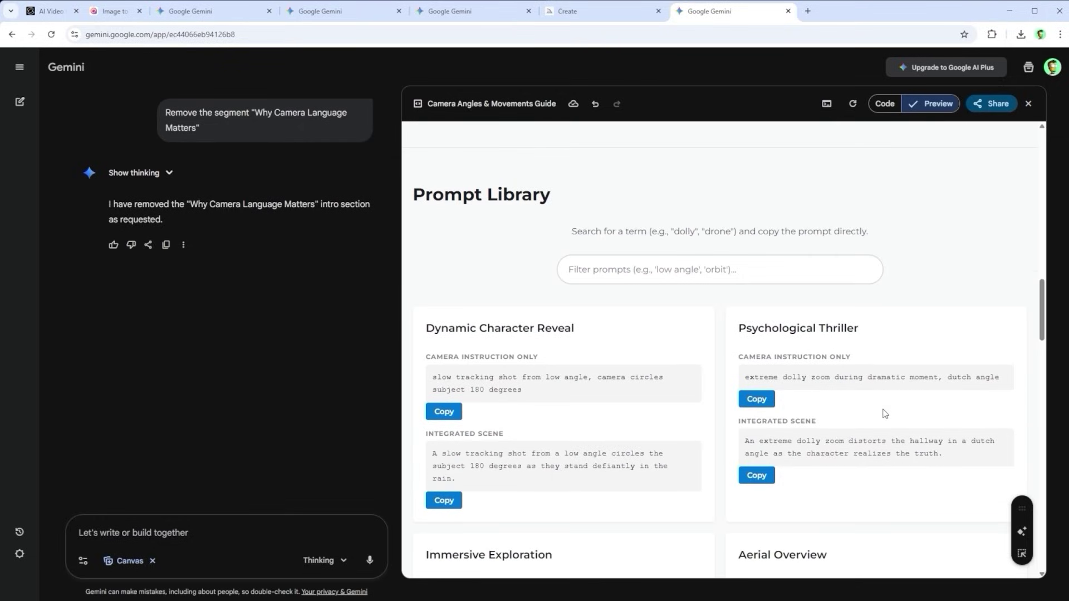
pyautogui.moveTo(610, 331); pyautogui.dragTo(405, 330)
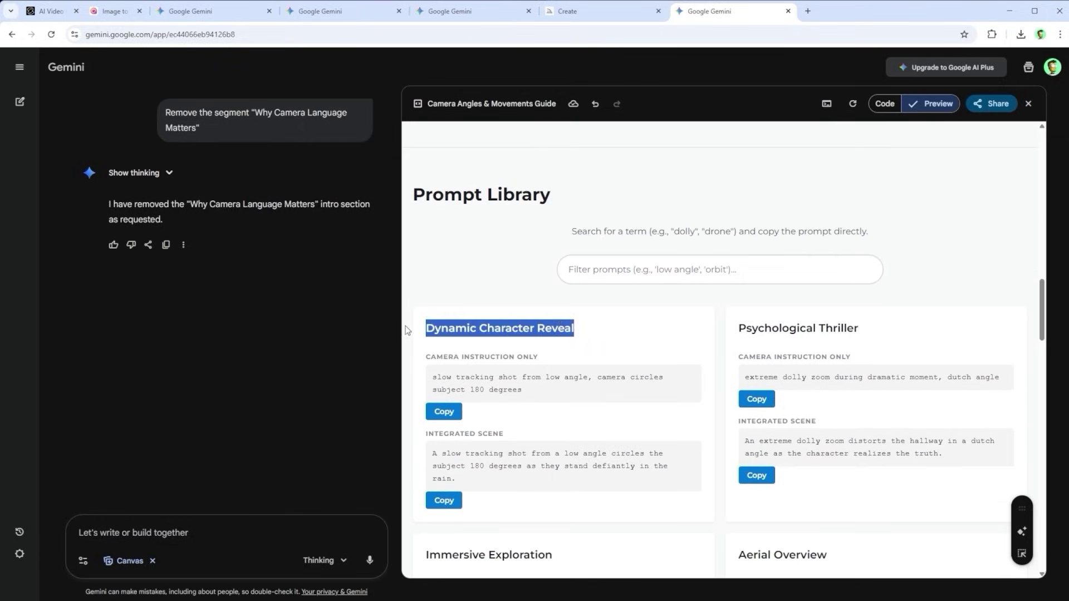
pyautogui.scroll(-11, 774, 348)
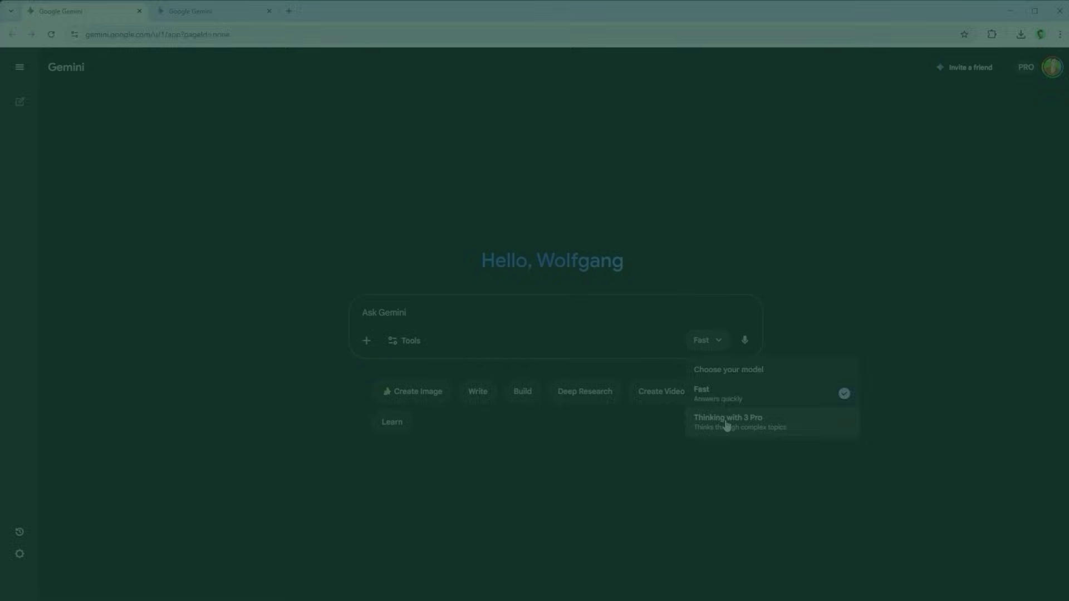
# - Choose Thinking with 3 Pro, enable Canvas, and paste the human-history climate timeline prompt
pyautogui.click(691, 418)
pyautogui.click(402, 342)
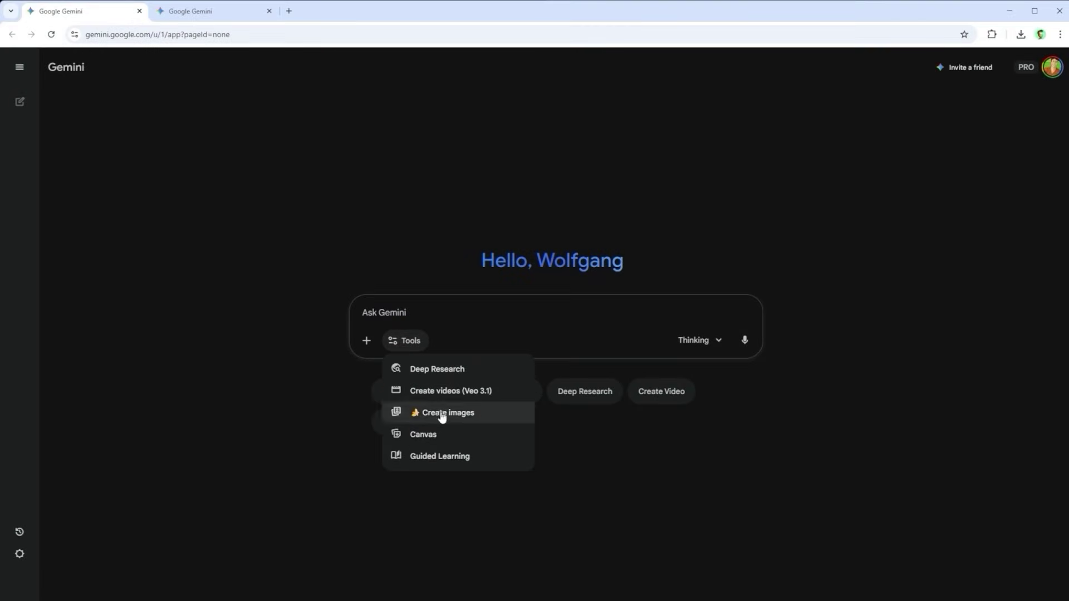
pyautogui.click(428, 437)
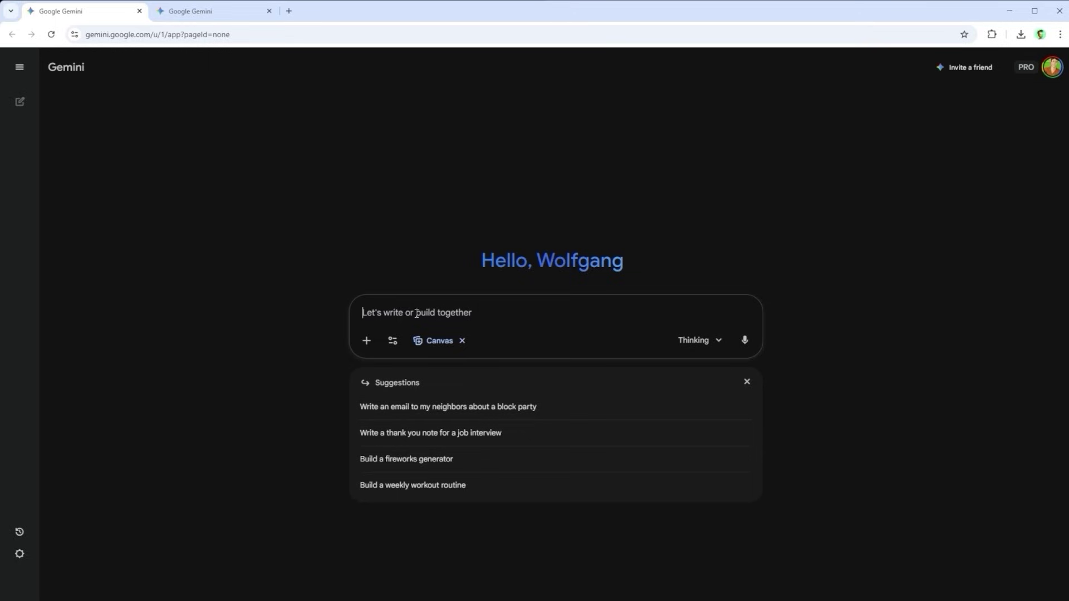
pyautogui.write('Please create an interactive timeline of human history where the user can adjust key historical events using sliders. The visualization must dynamically show how alternate decisions might have influenced climate outcomes. Create a standalone html file.')
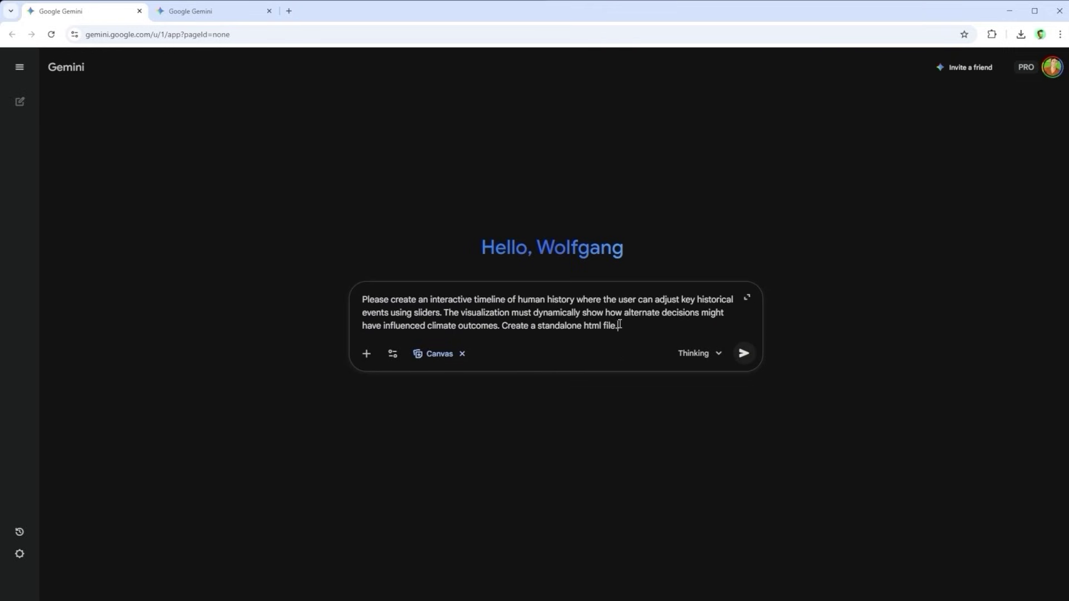
pyautogui.moveTo(618, 326); pyautogui.dragTo(363, 296)
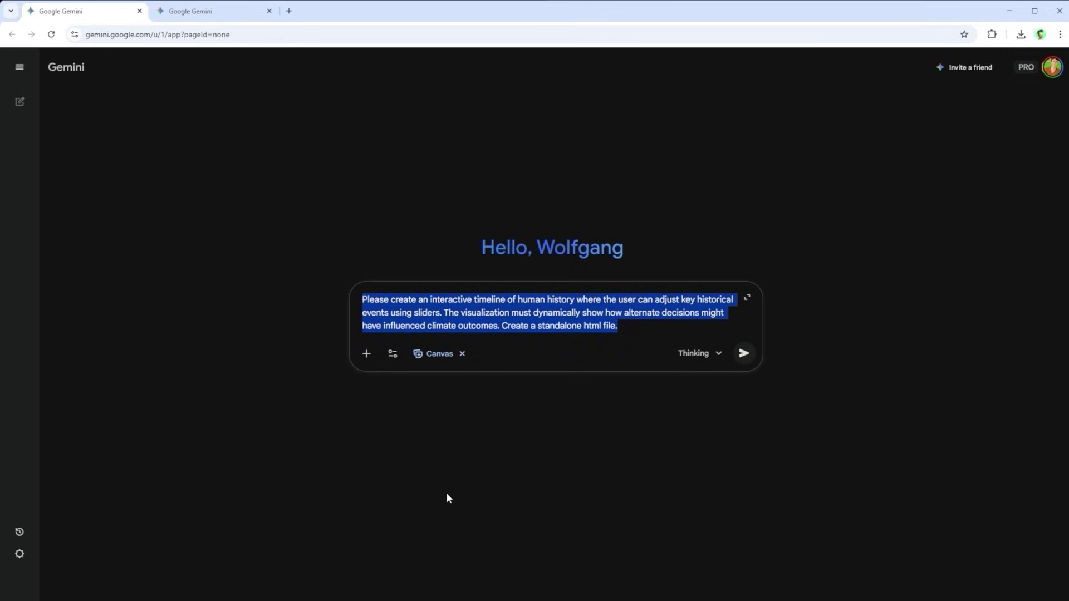
# - Open the History Simulator and set industrial timing -70 yrs, protected forests, Year 2080 renewables
pyautogui.click(201, 14)
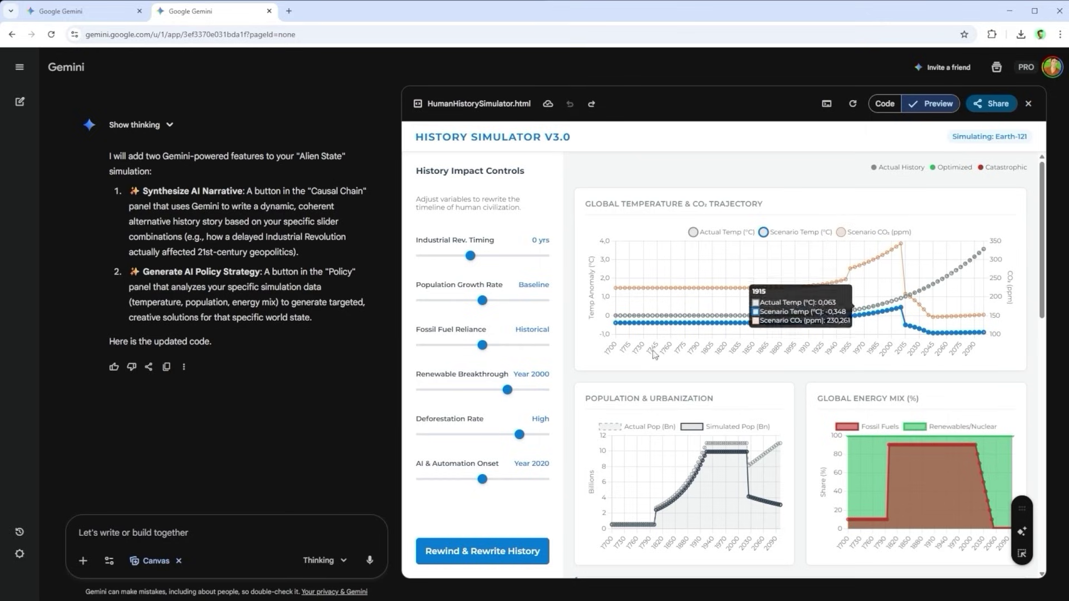
pyautogui.moveTo(470, 256); pyautogui.dragTo(435, 257)
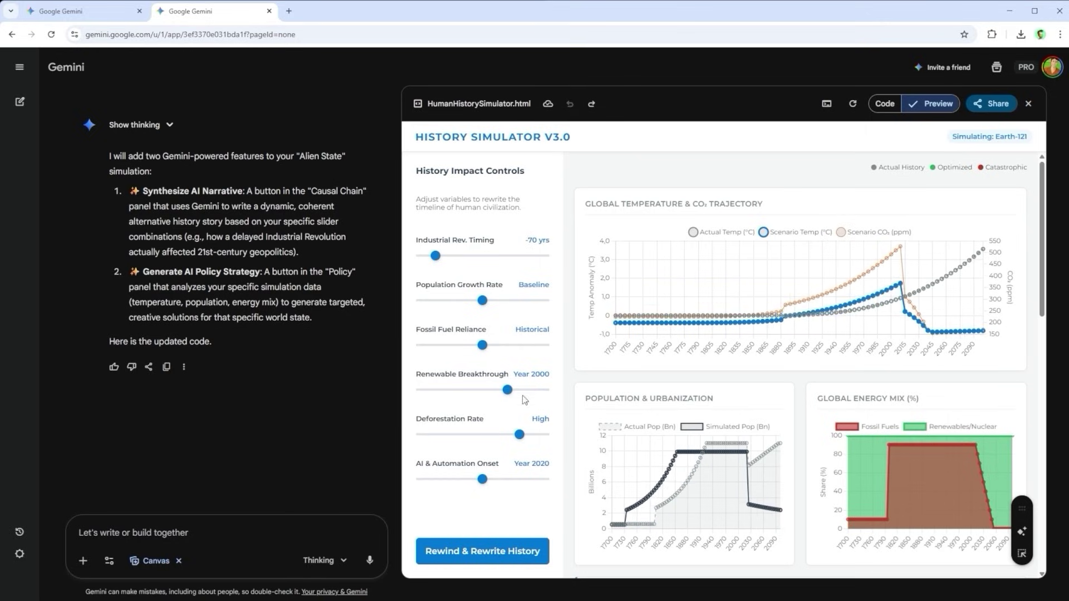
pyautogui.moveTo(508, 391)
pyautogui.mouseDown()
pyautogui.moveTo(468, 391)
pyautogui.moveTo(505, 392)
pyautogui.mouseUp()
pyautogui.moveTo(521, 435); pyautogui.dragTo(439, 434)
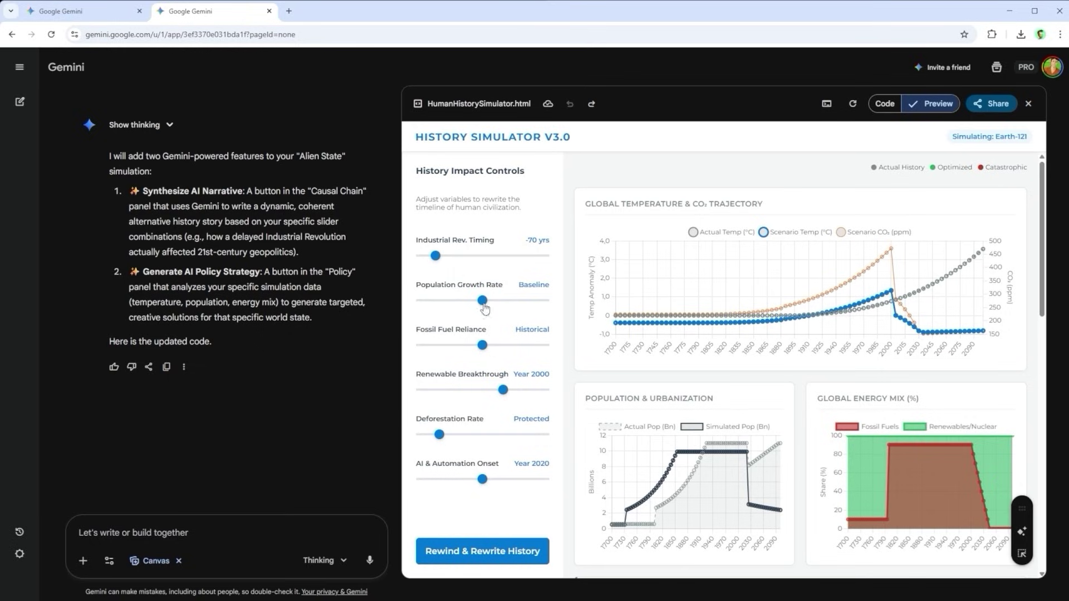
pyautogui.moveTo(503, 390); pyautogui.dragTo(536, 390)
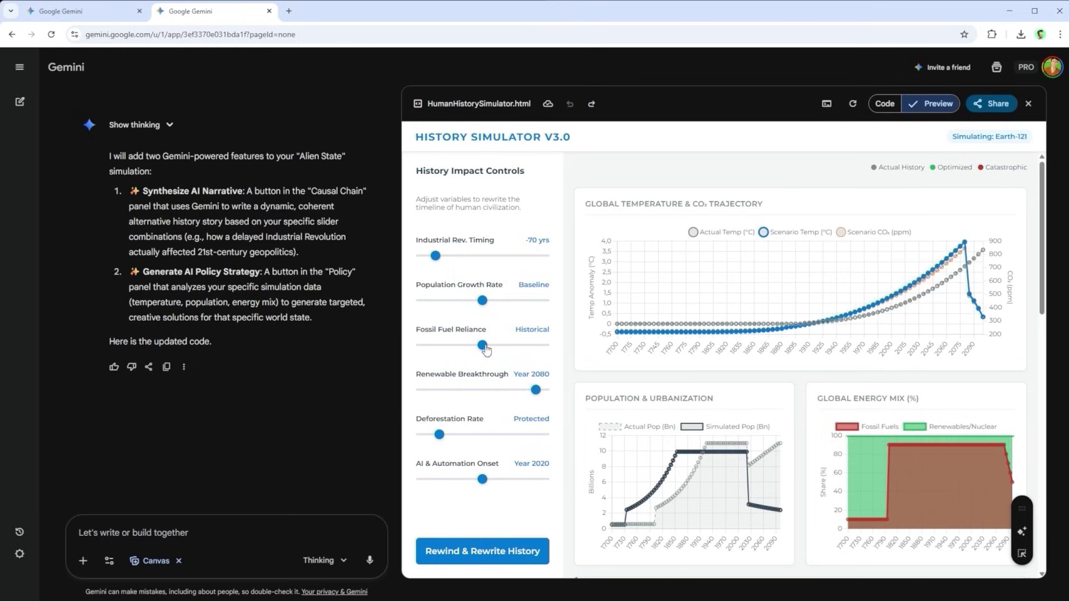
# - Set fossil fuels to 80%, AI onset to Year 1985, lower population growth
pyautogui.moveTo(483, 346); pyautogui.dragTo(452, 346)
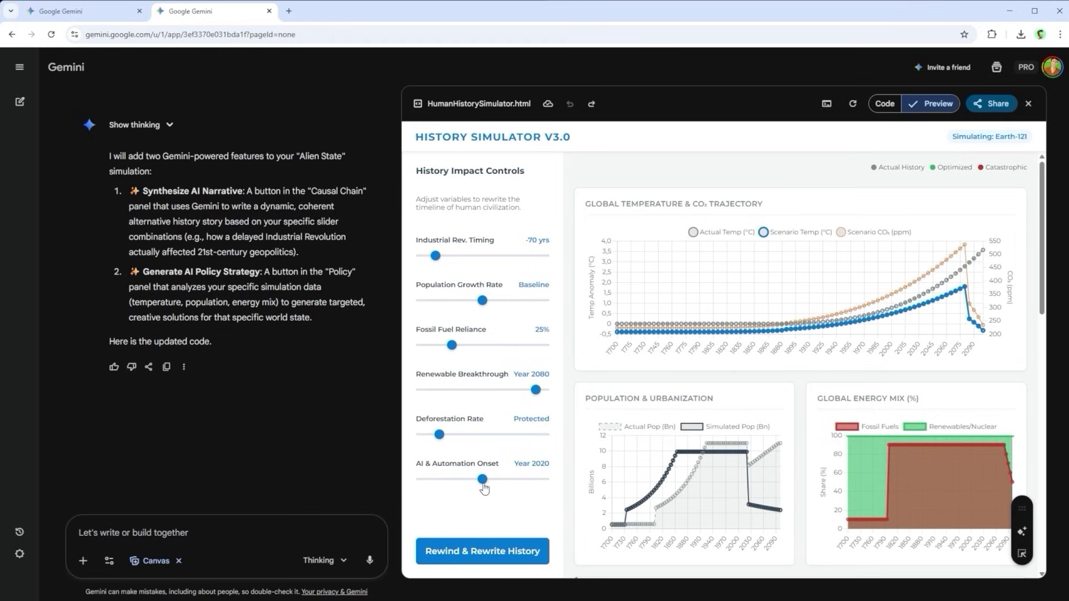
pyautogui.moveTo(483, 484); pyautogui.dragTo(450, 482)
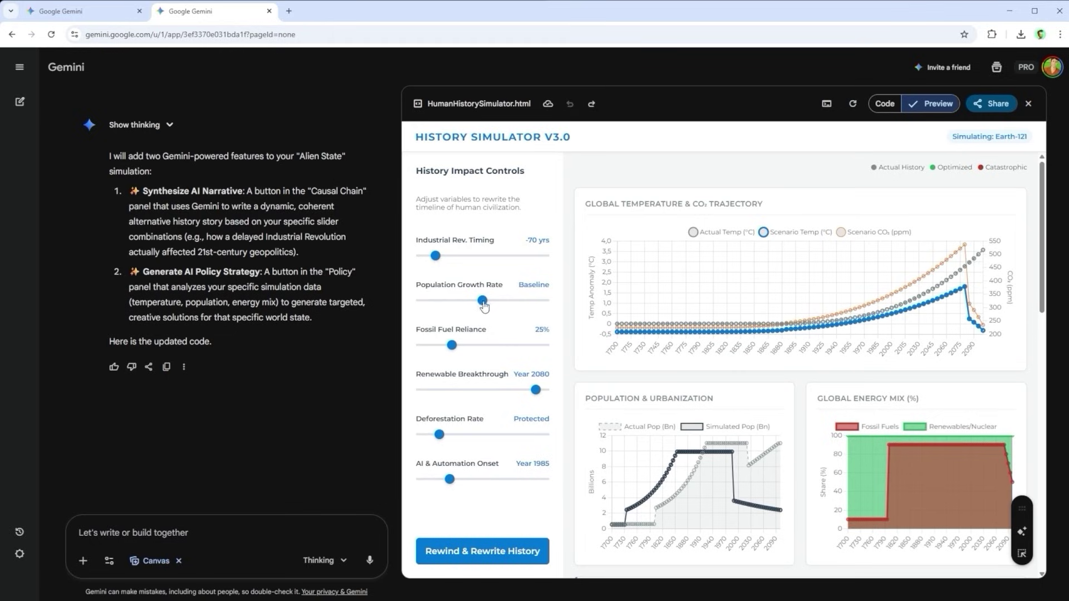
pyautogui.moveTo(482, 301); pyautogui.dragTo(457, 300)
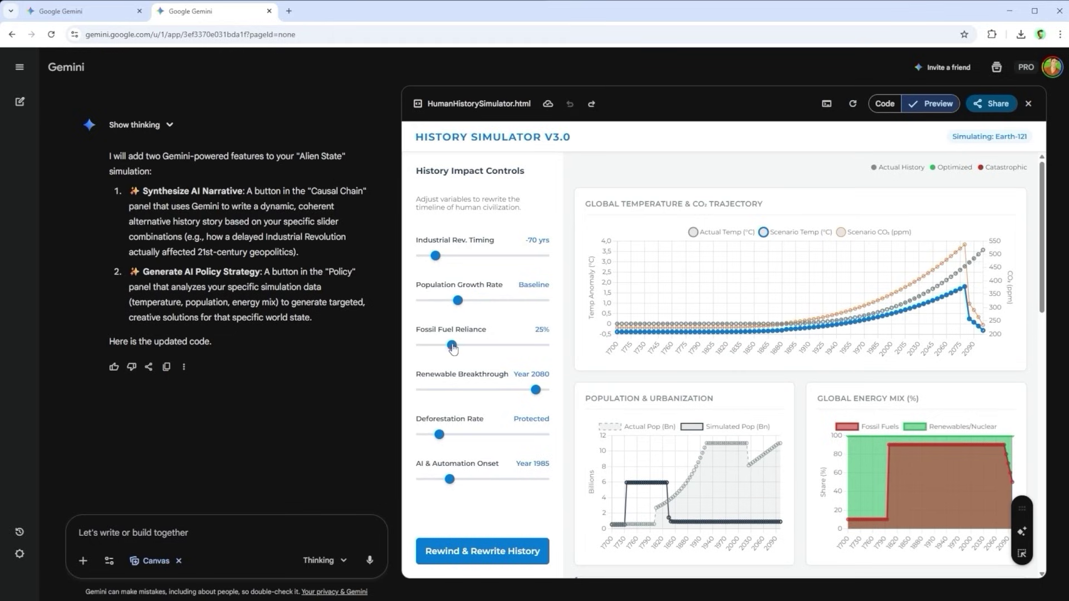
pyautogui.moveTo(453, 348); pyautogui.dragTo(520, 357)
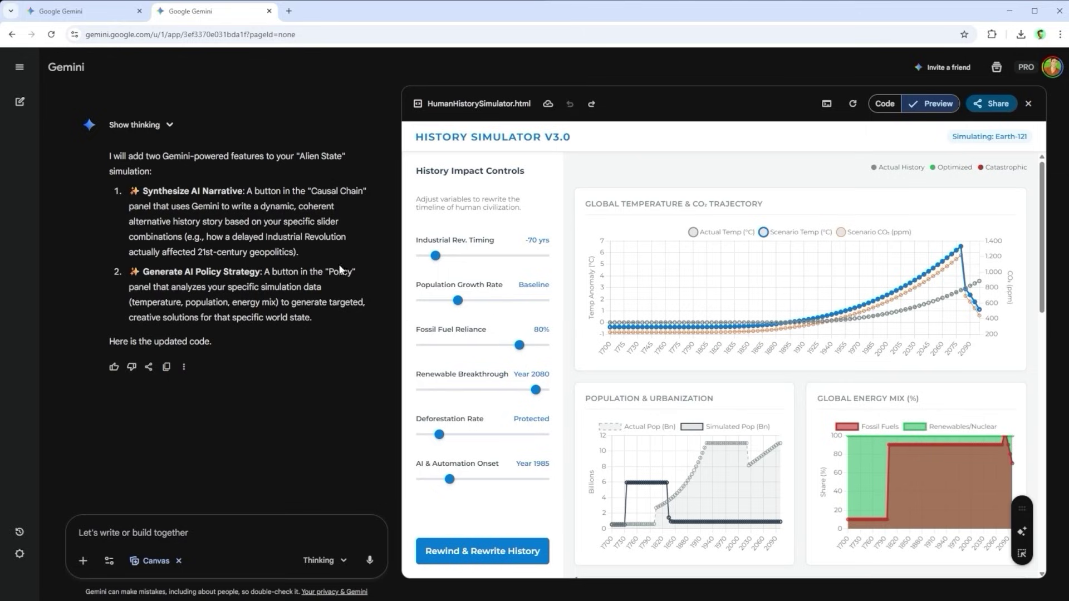
pyautogui.moveTo(242, 193); pyautogui.dragTo(146, 192)
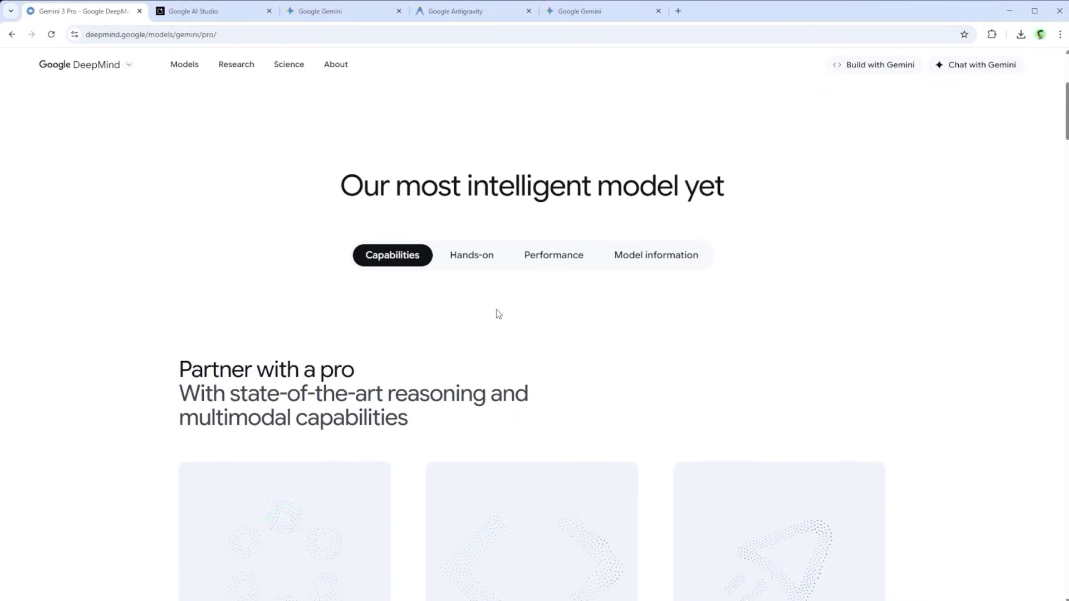
# - Highlight the 'Our most intelligent model yet' heading, then the Learn, Build and Plan card titles
pyautogui.moveTo(727, 190); pyautogui.dragTo(350, 187)
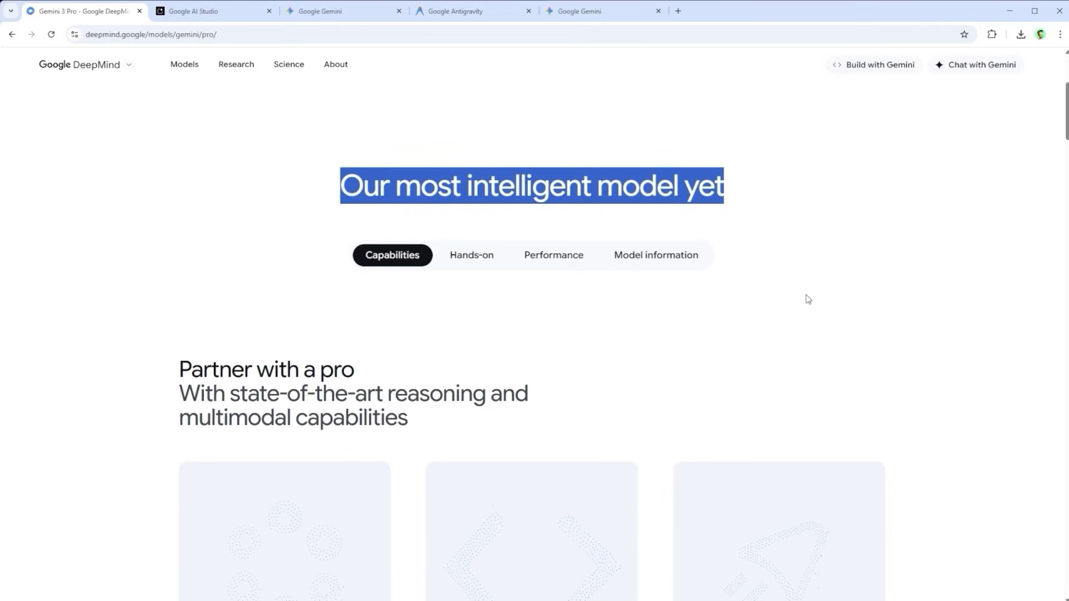
pyautogui.scroll(-5, 785, 293)
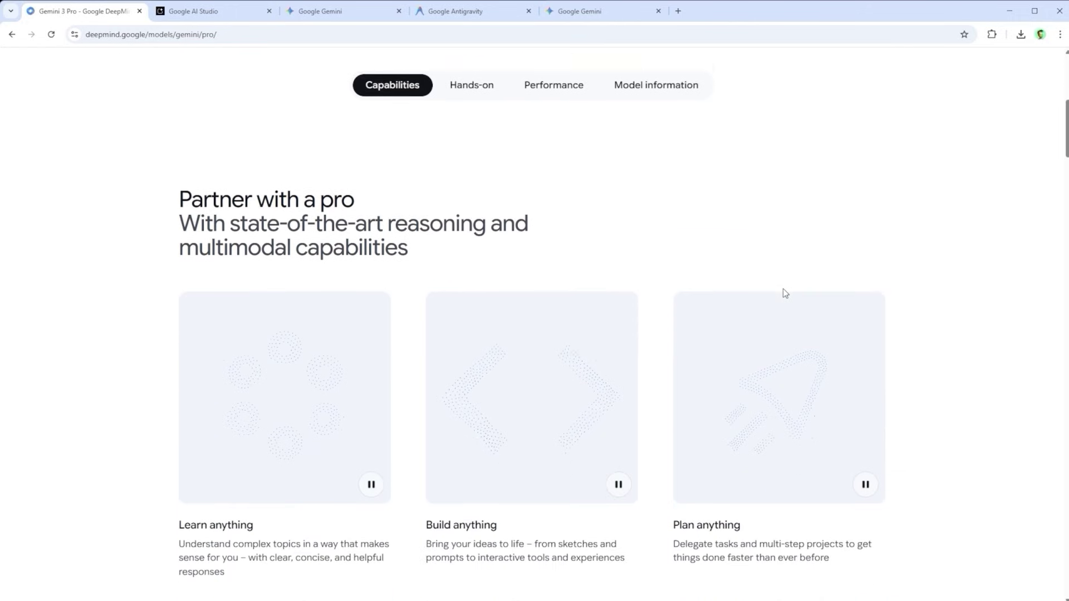
pyautogui.doubleClick(192, 424)
pyautogui.doubleClick(435, 423)
pyautogui.doubleClick(683, 423)
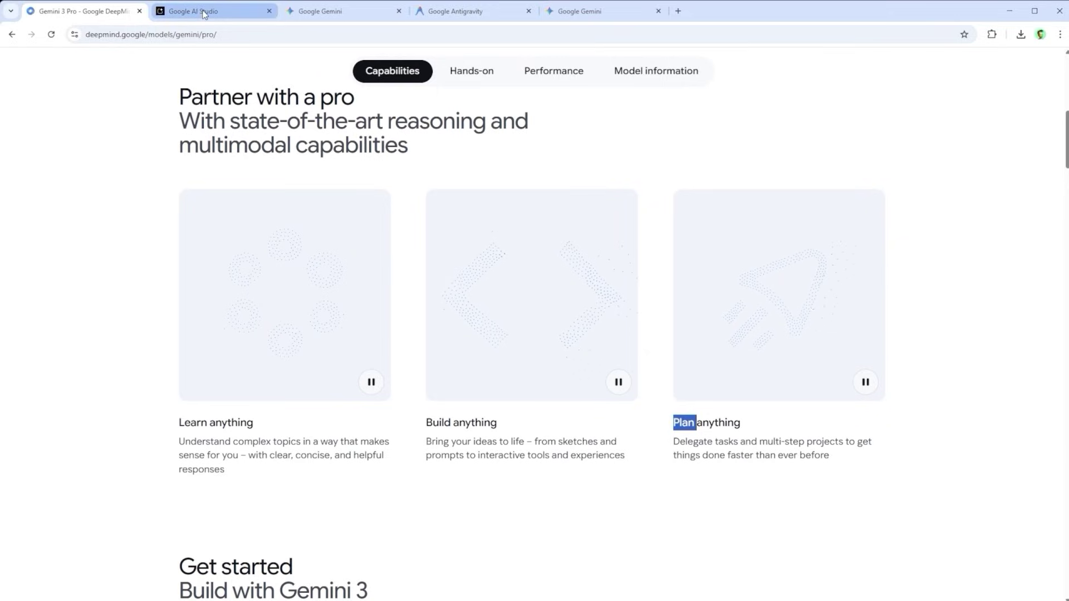
# - Visit the Google AI Studio, first Google Gemini and Google Antigravity tabs in turn
pyautogui.click(201, 8)
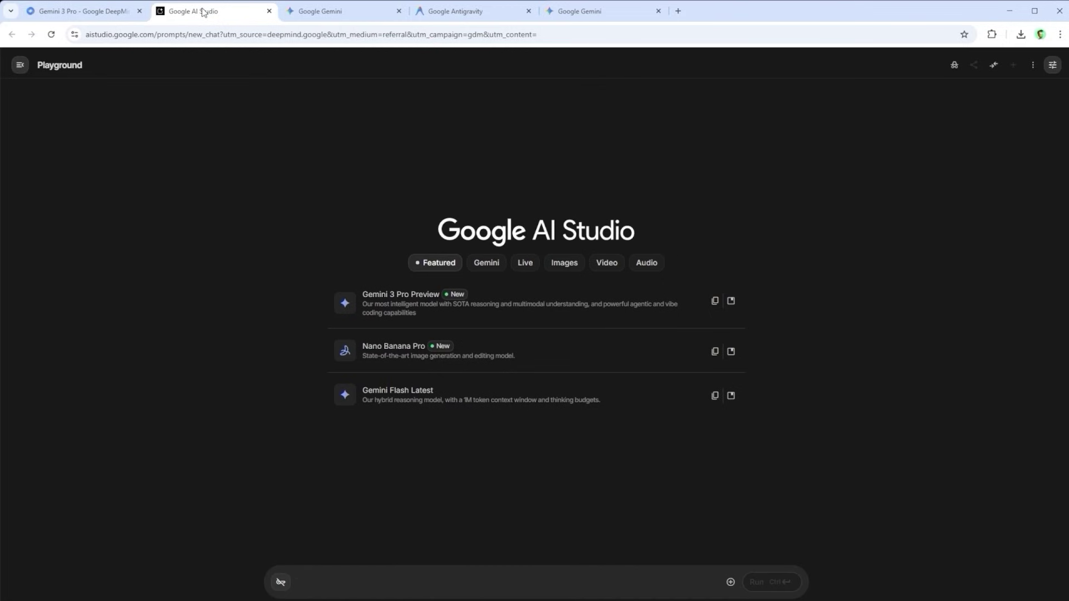
pyautogui.click(328, 17)
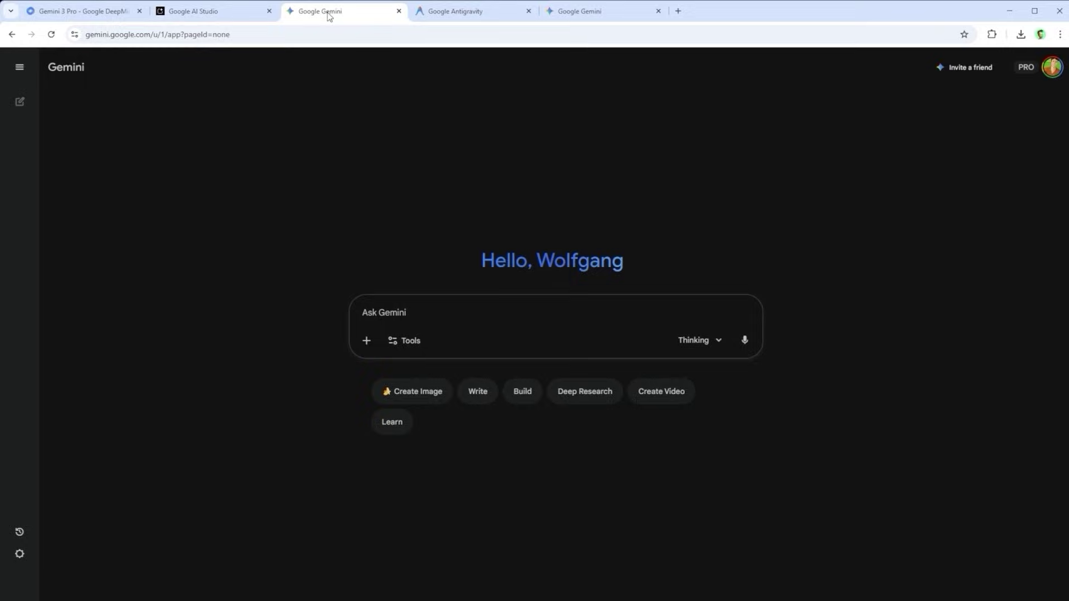
pyautogui.click(451, 12)
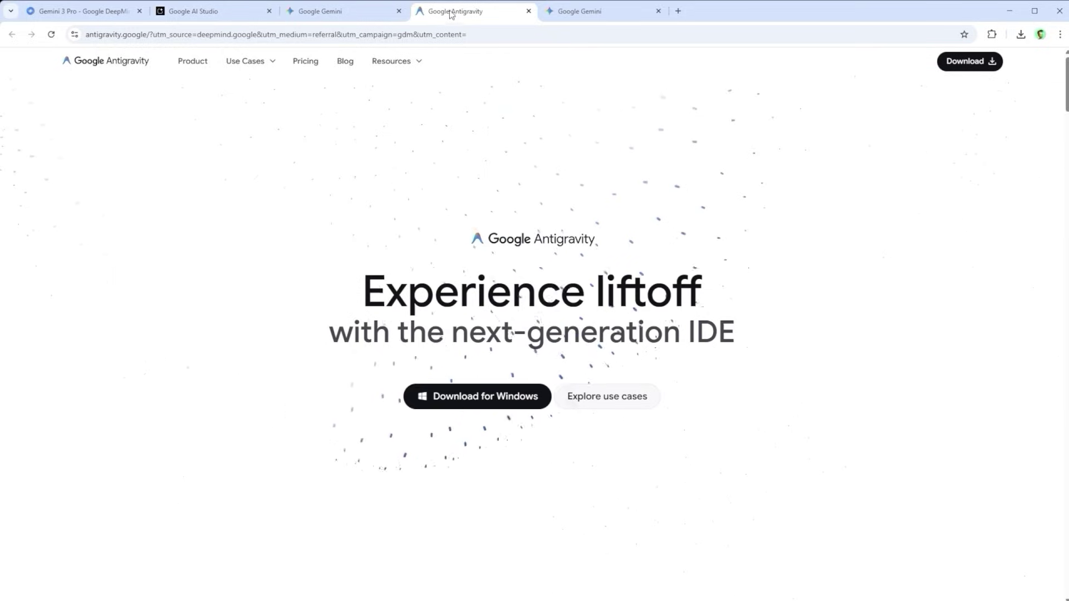
# - On the last Google Gemini tab, pick Fast instead of Thinking with 3 Pro from the model menu
pyautogui.click(586, 11)
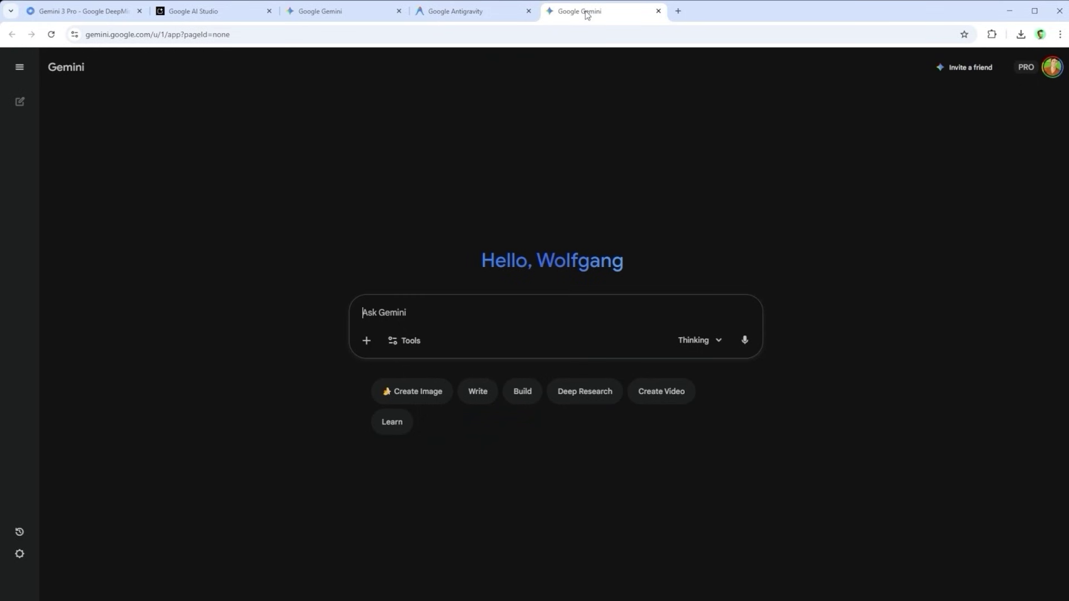
pyautogui.click(716, 348)
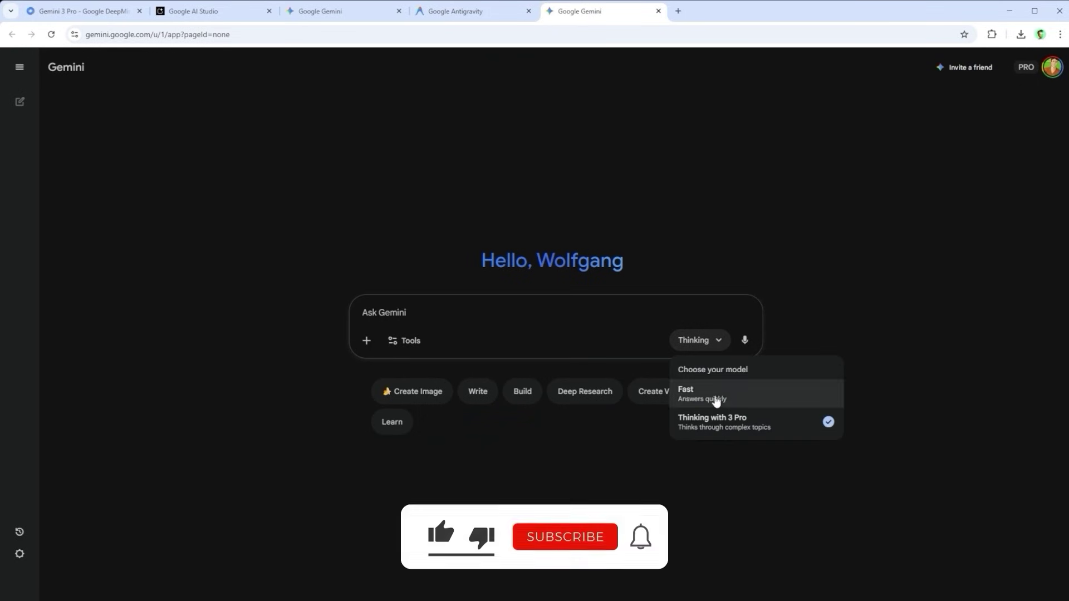
pyautogui.click(709, 398)
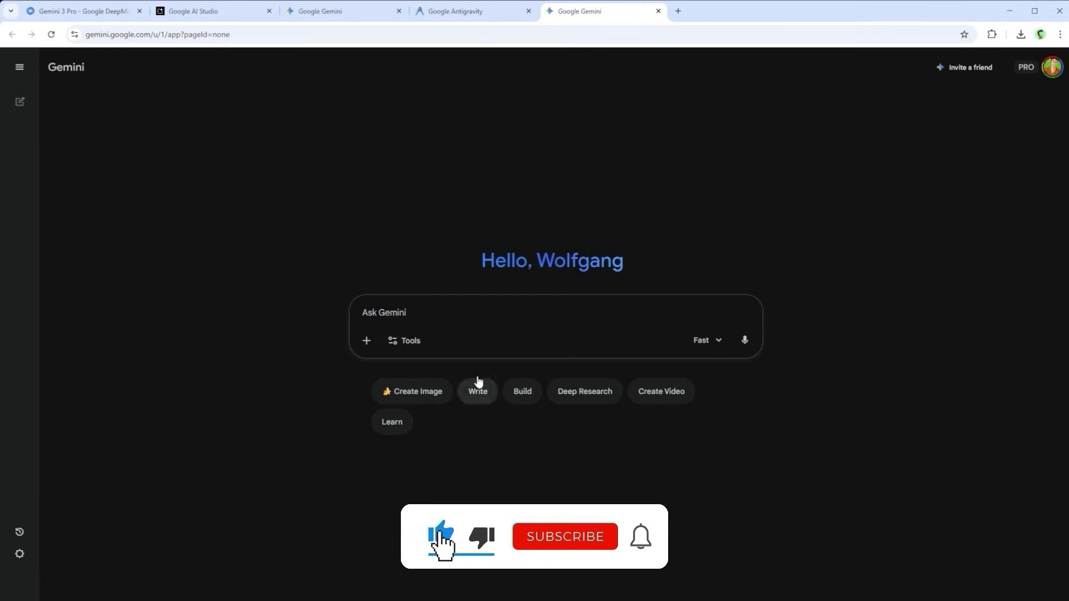